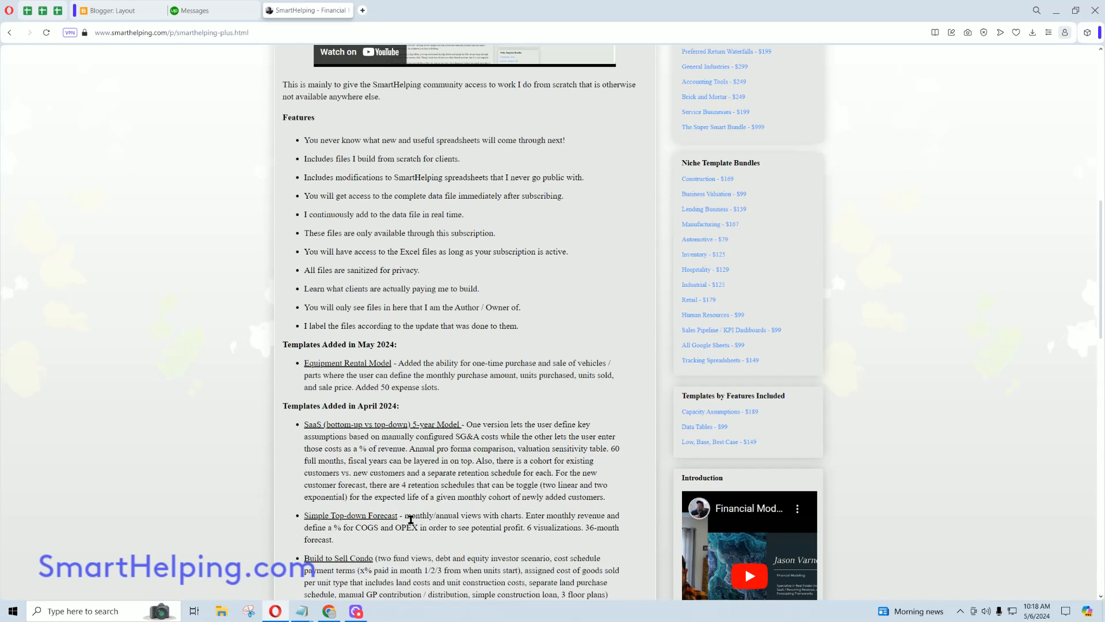
- Review the April and May 2024 template entries, focusing on the Equipment Rental Model and its added expense slots
drag(411, 517, 345, 527)
click(363, 432)
drag(461, 425, 331, 427)
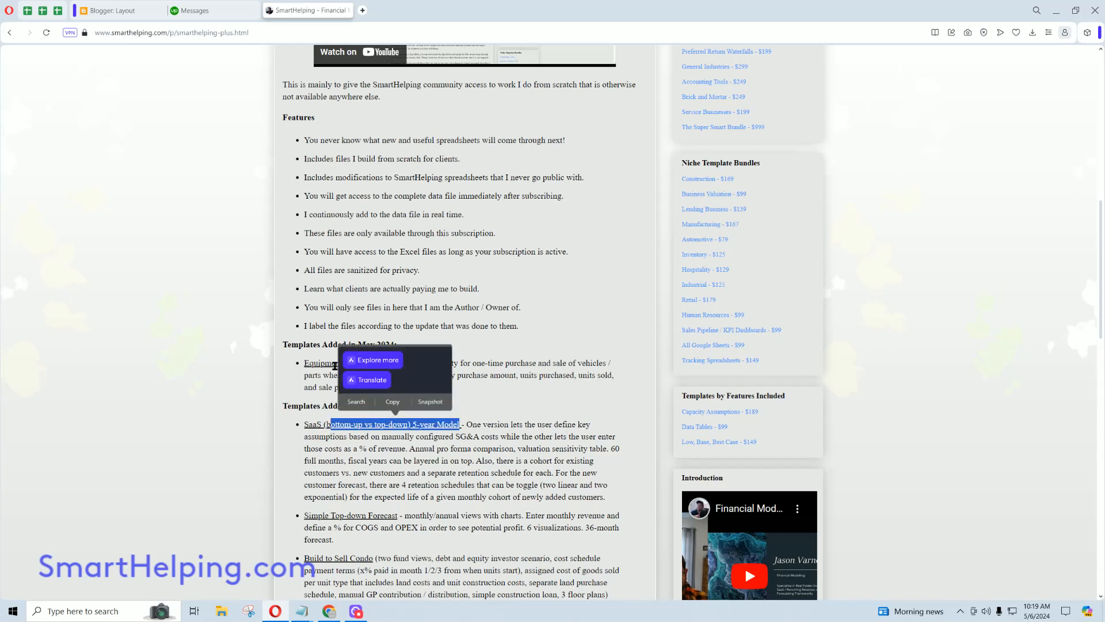
click(322, 366)
drag(393, 364, 319, 365)
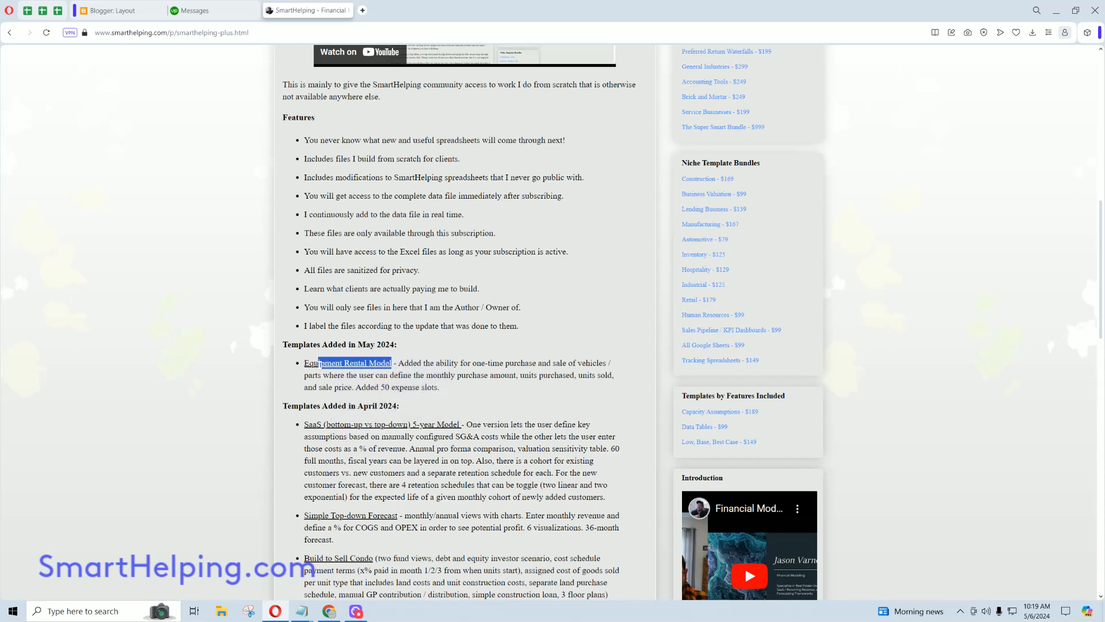
click(435, 369)
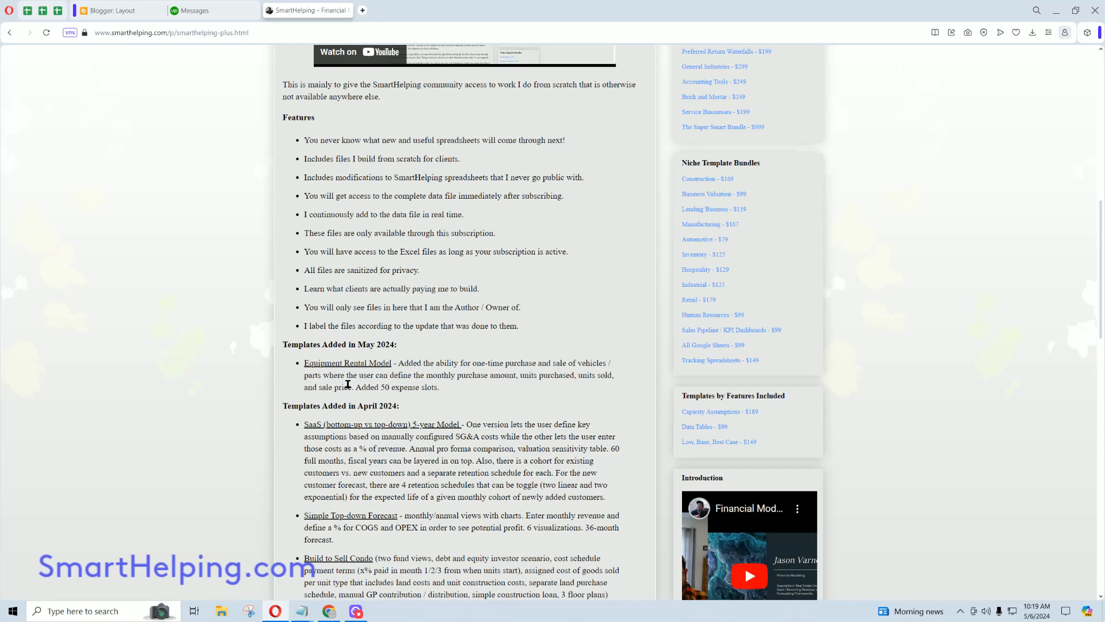
drag(354, 387, 440, 386)
click(392, 387)
- Examine the monthly subscription price and the full list of included templates on the SmartHelping Plus page
scroll(377, 414, up, 10)
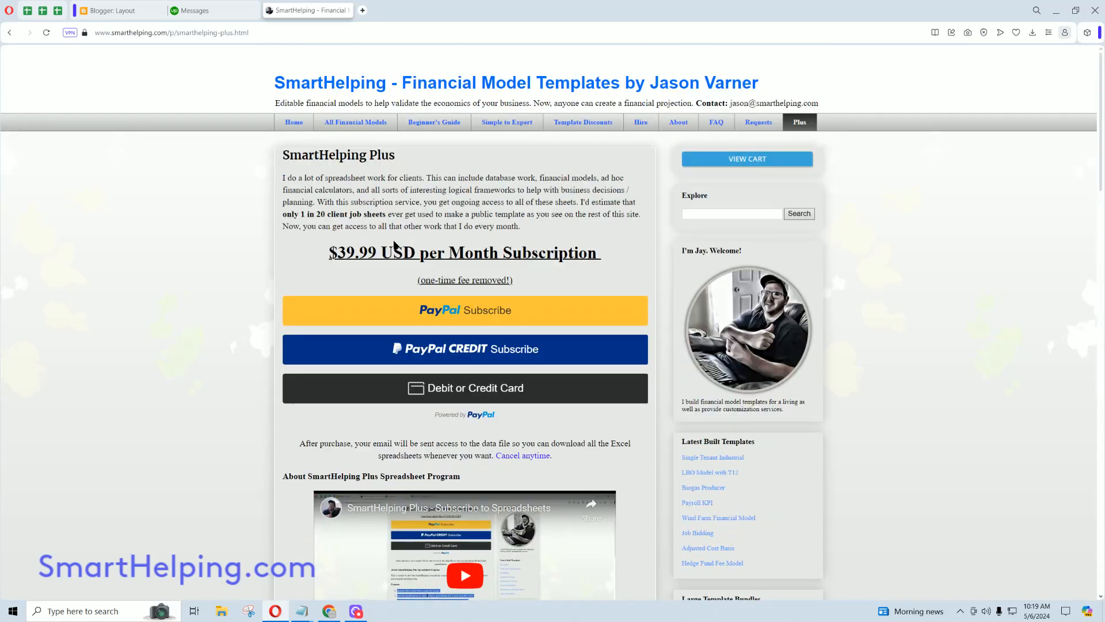
drag(338, 252, 453, 254)
scroll(453, 254, down, 10)
scroll(423, 279, down, 3)
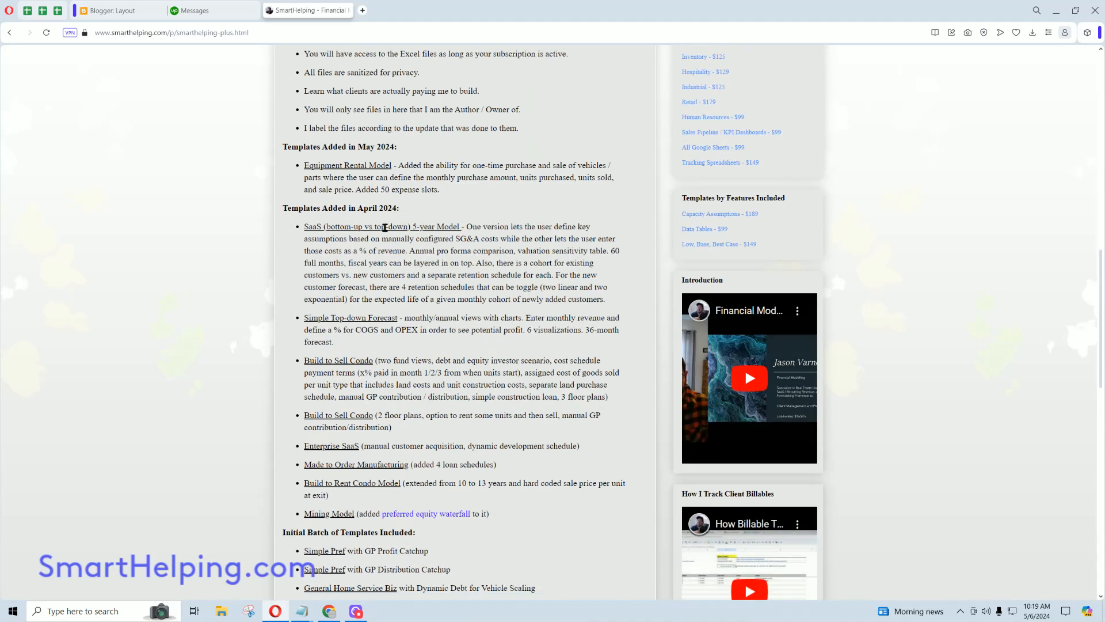
drag(314, 166, 474, 374)
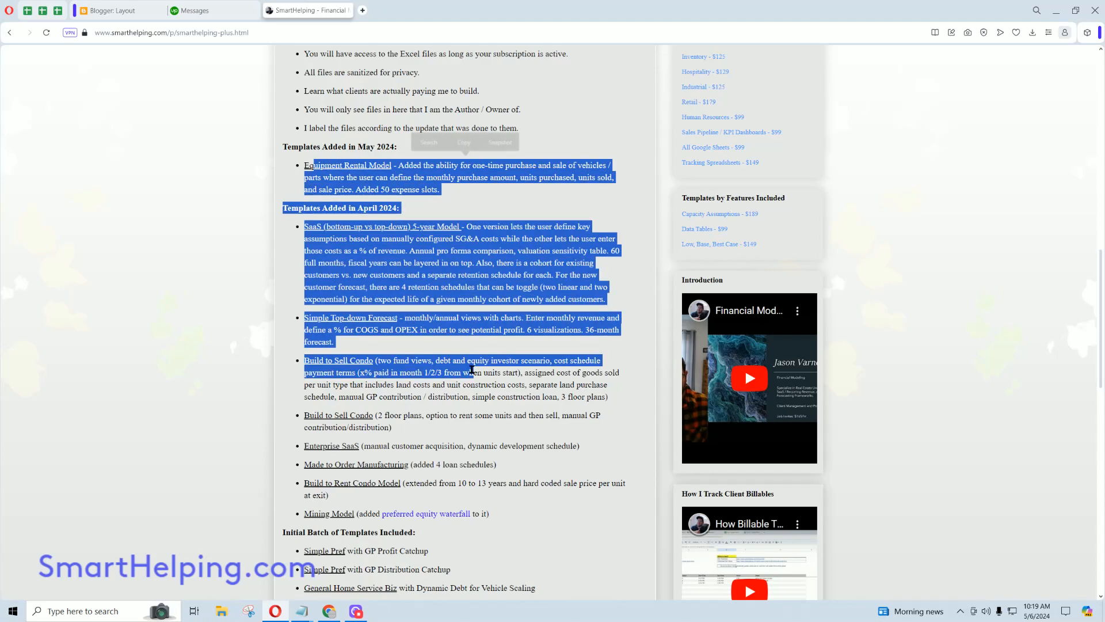
click(395, 354)
scroll(390, 352, down, 6)
scroll(389, 344, up, 20)
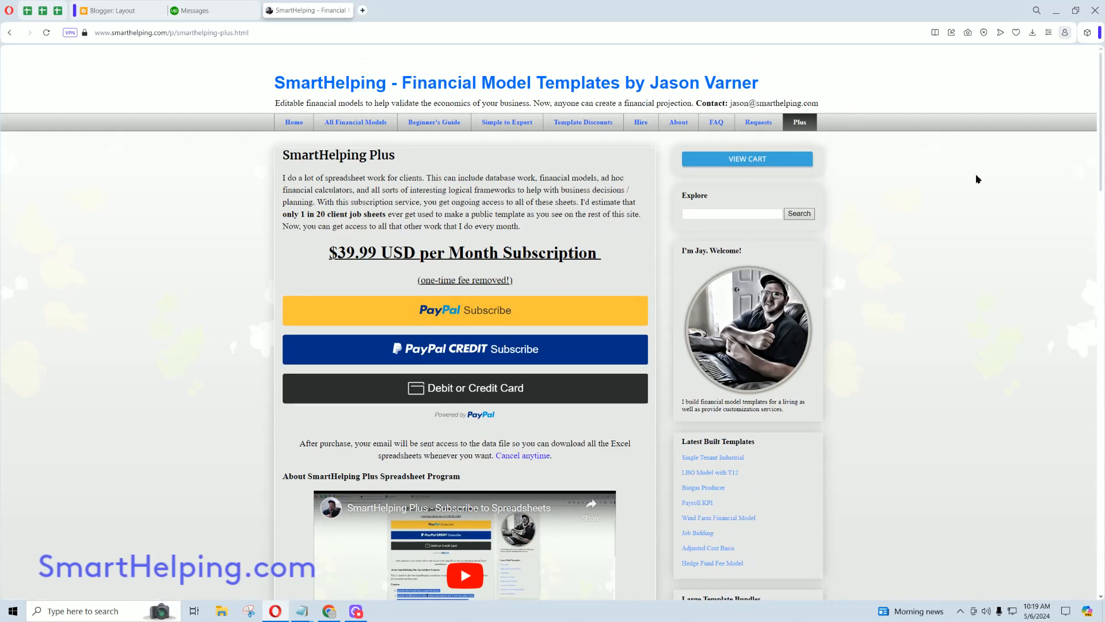
- Open the workbook "Equipment Rental V6-one-time sales - 50 expense slots" in Excel from the desktop's SmartHelping Plus folder
click(1059, 17)
click(710, 129)
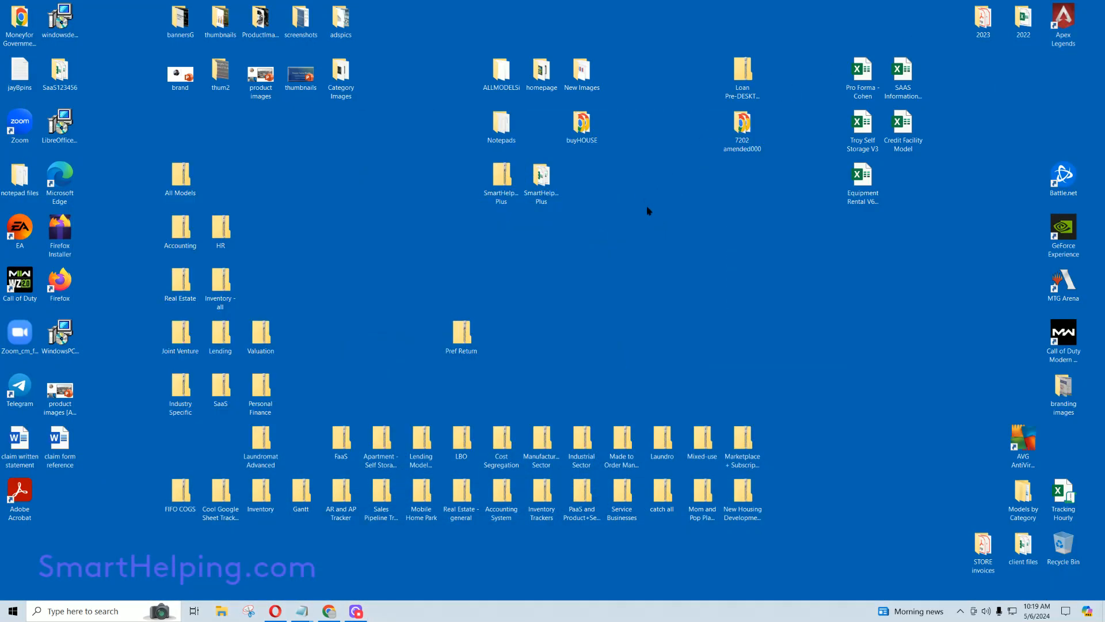
double_click(541, 177)
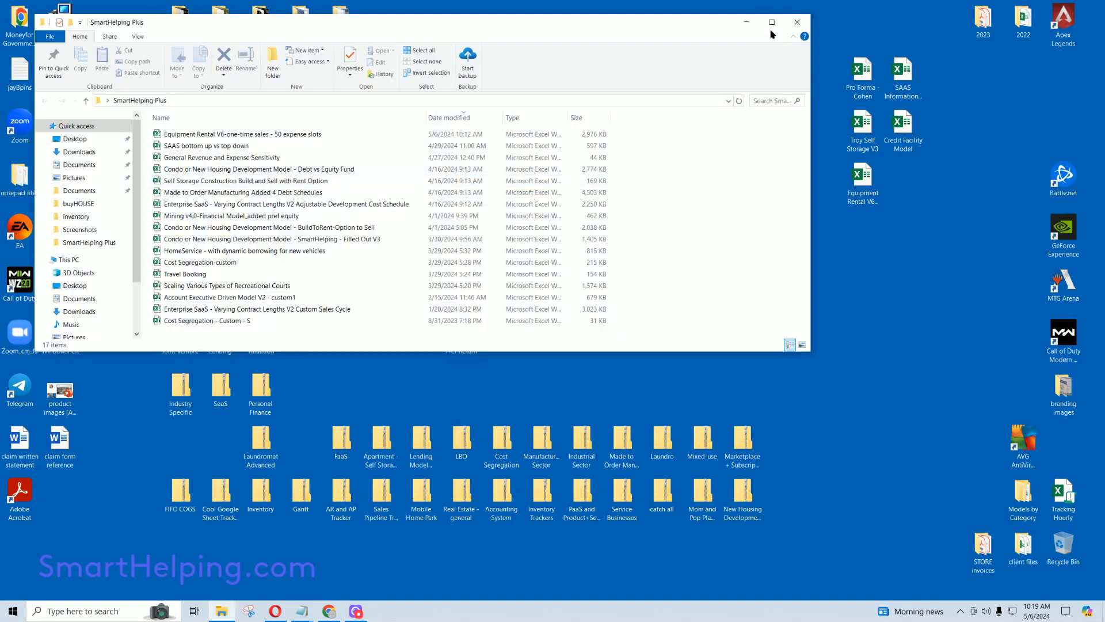
click(772, 22)
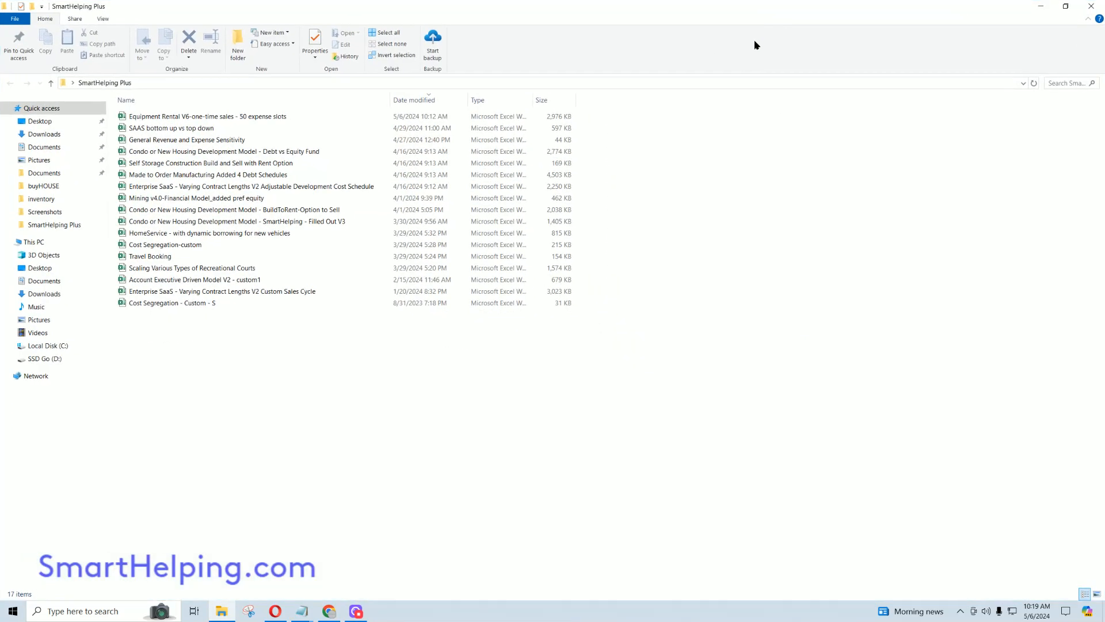
double_click(216, 118)
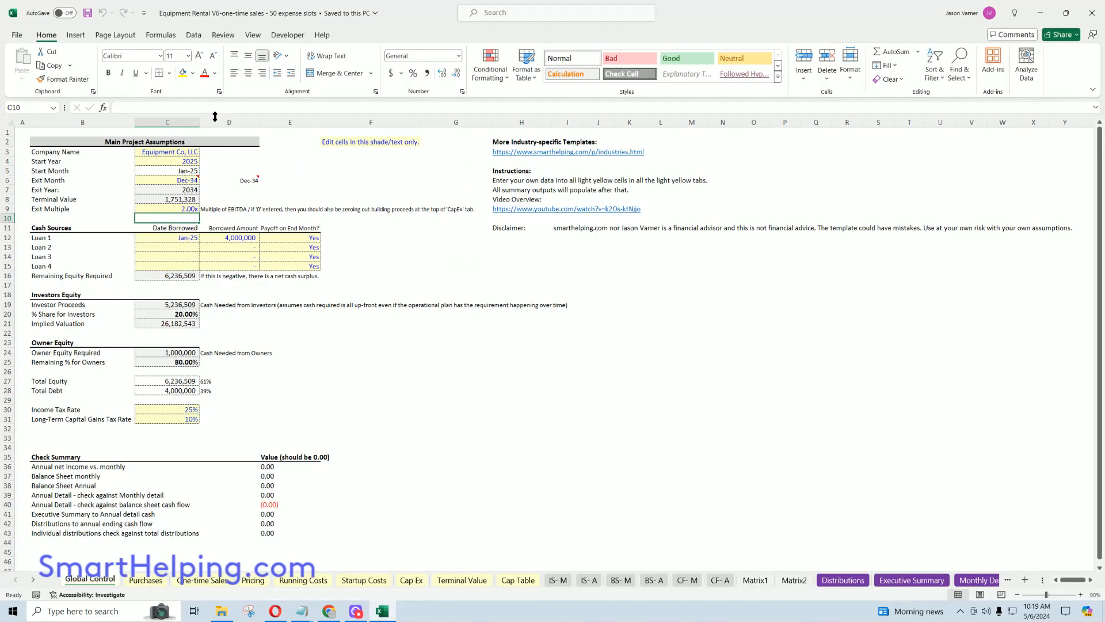
- Look through the Global Control, Purchases, One-time Sales and Pricing sheets, checking the machinery prices per day
click(634, 373)
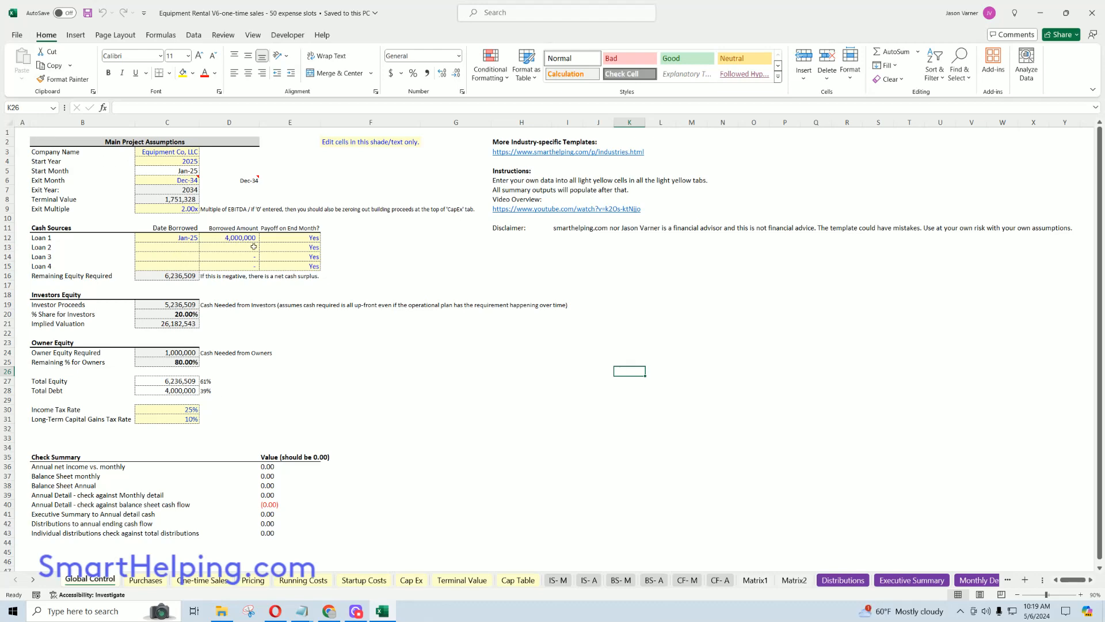
click(146, 579)
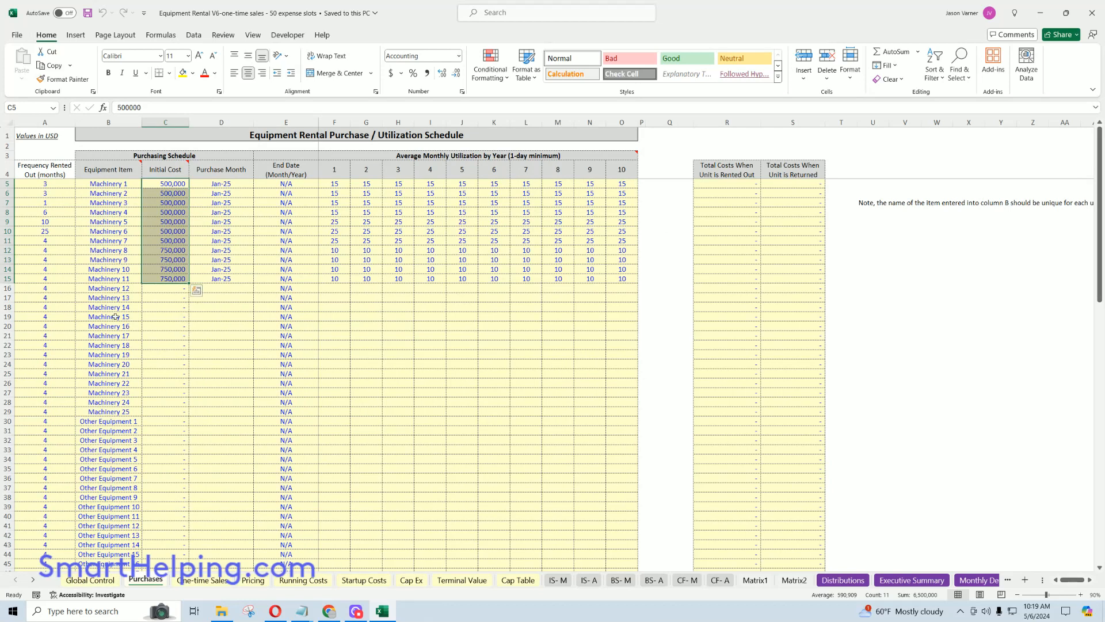
click(201, 579)
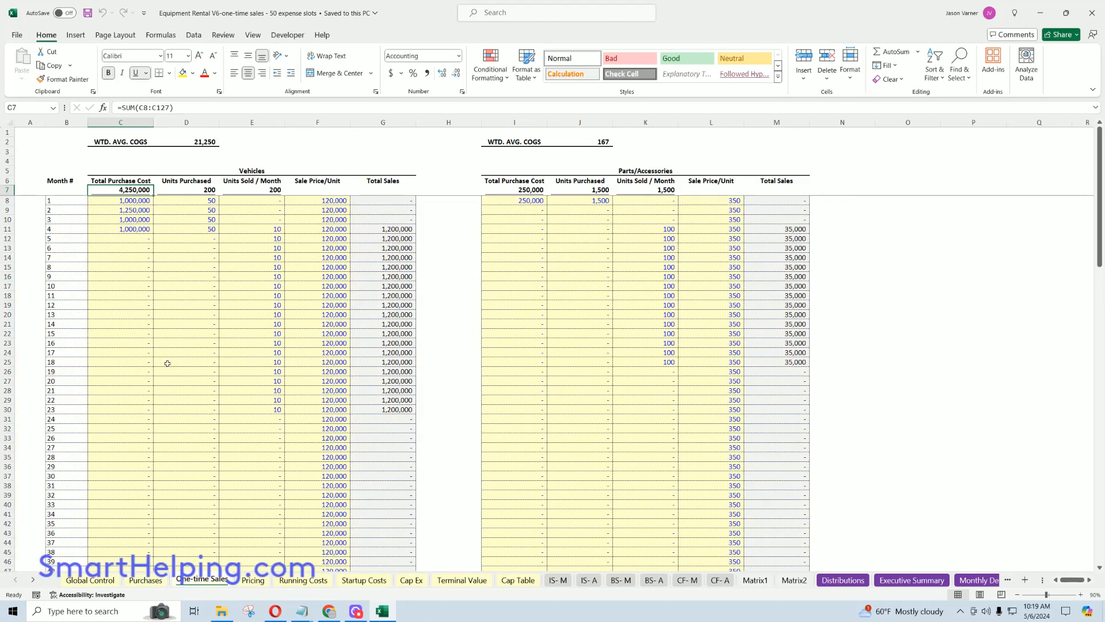
click(253, 579)
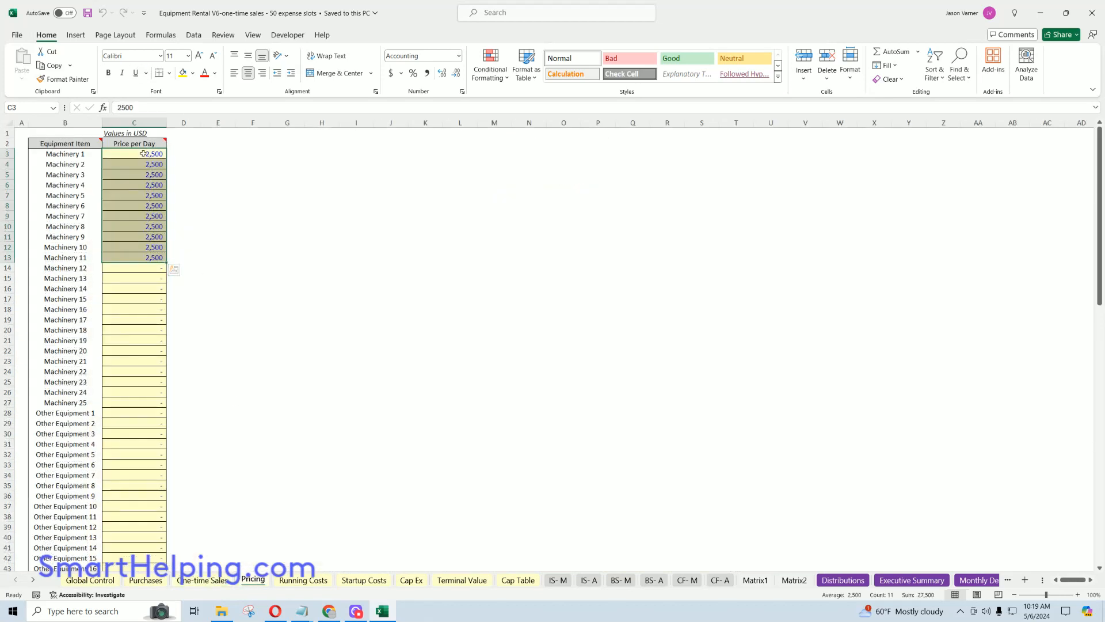
drag(133, 154, 130, 301)
click(139, 206)
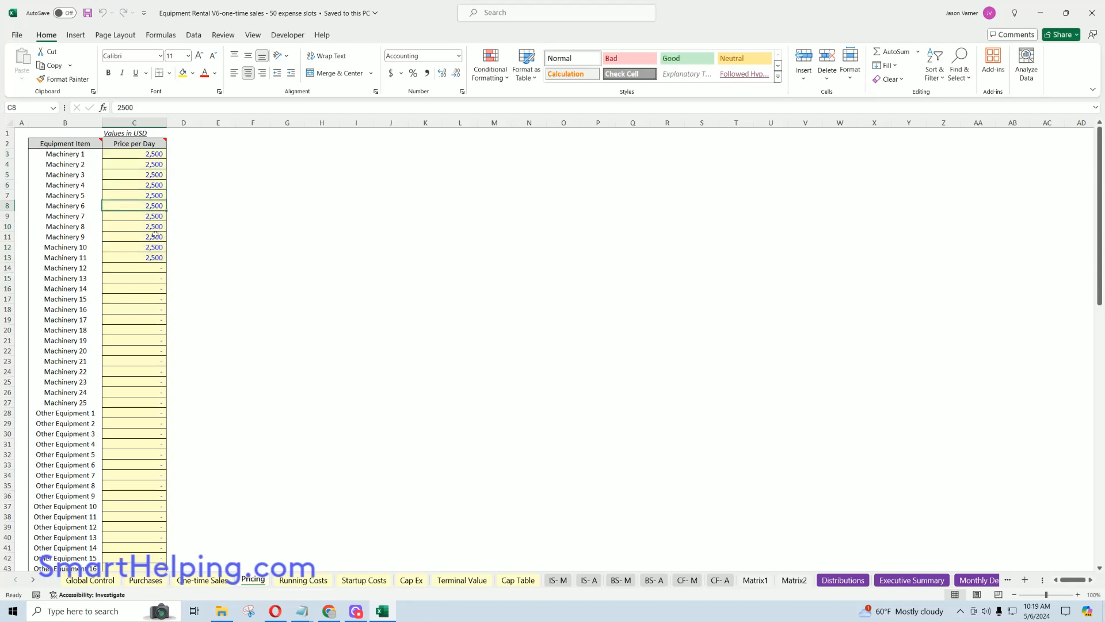
- Examine the vehicles' purchase costs, units purchased and weighted average COGS formula on the One-time Sales sheet
click(203, 579)
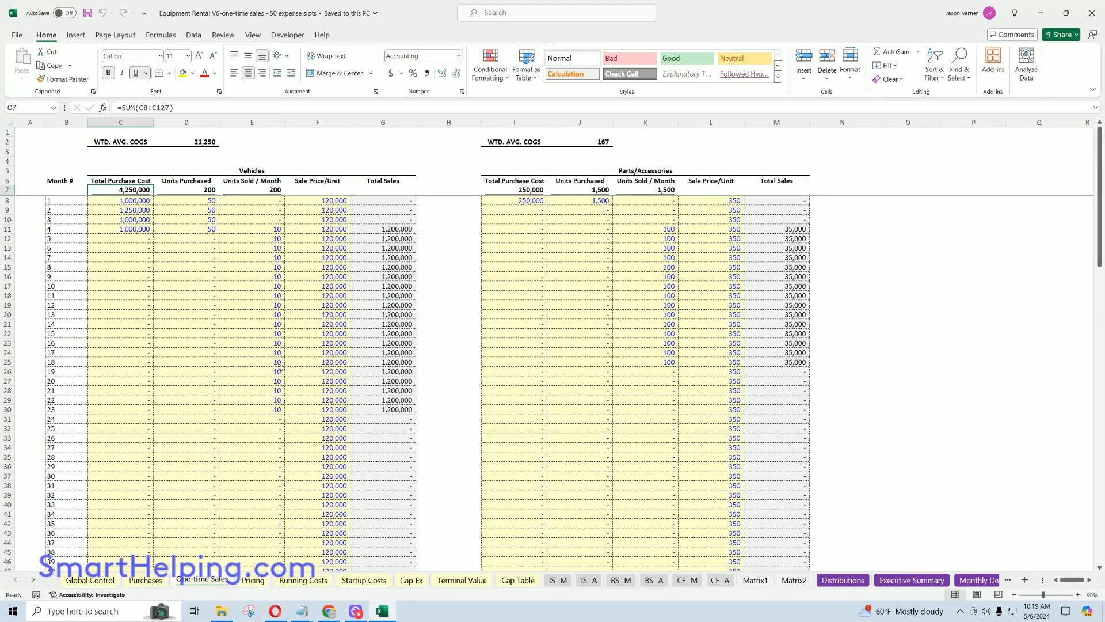
drag(132, 200, 109, 344)
drag(202, 201, 187, 291)
drag(194, 200, 127, 278)
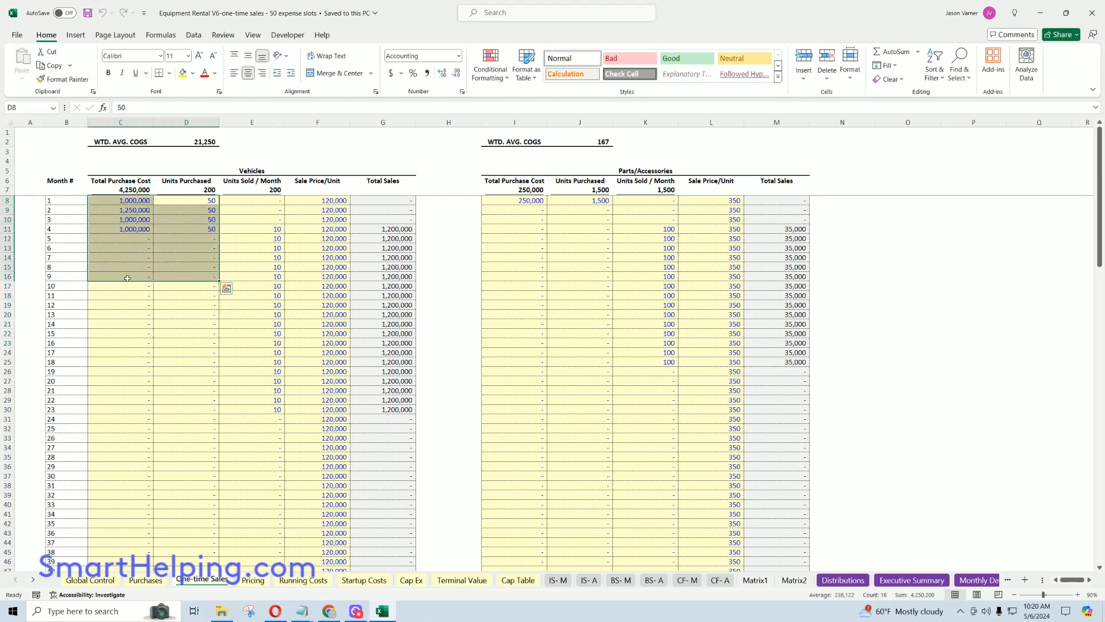
click(210, 141)
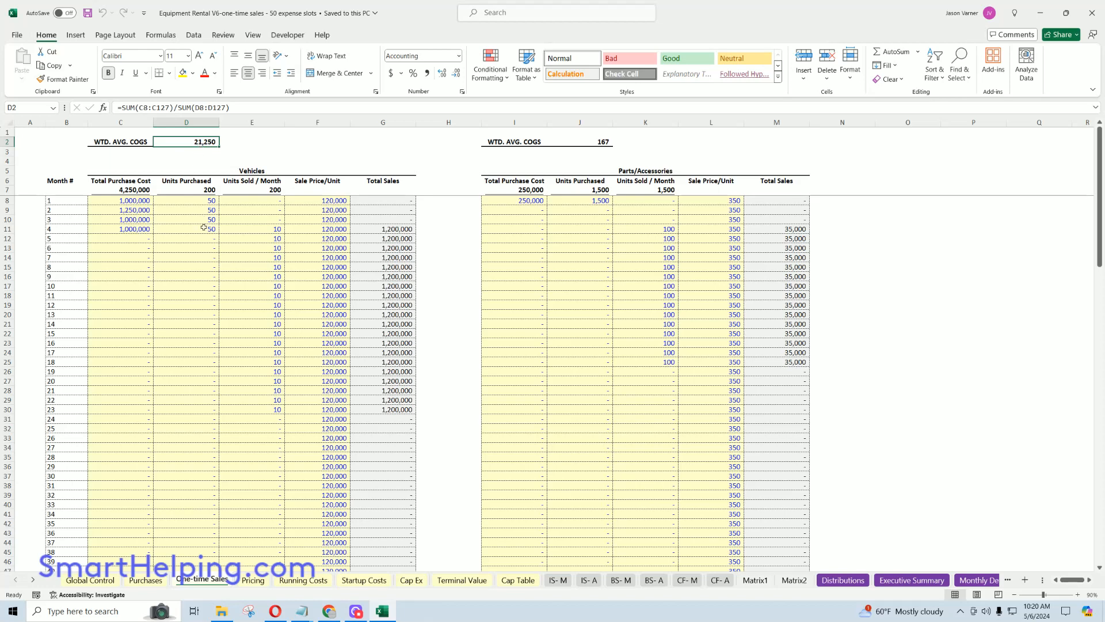
- Check the vehicles' monthly units sold and sale price, and compare their input columns with Parts/Accessories, including its weighted average COGS
drag(272, 201, 261, 333)
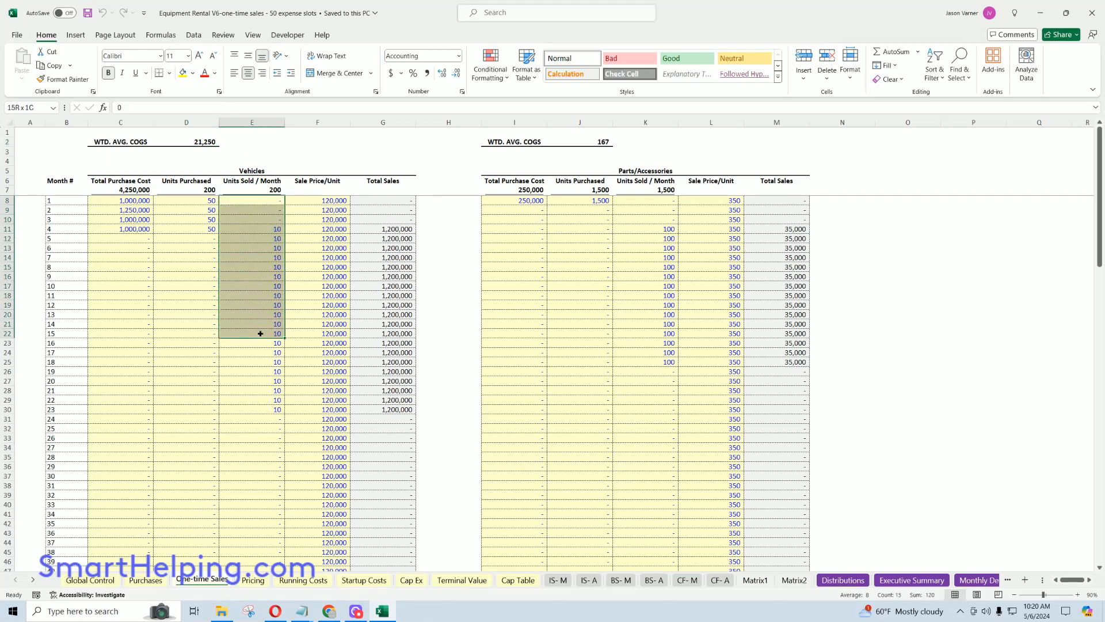
click(345, 276)
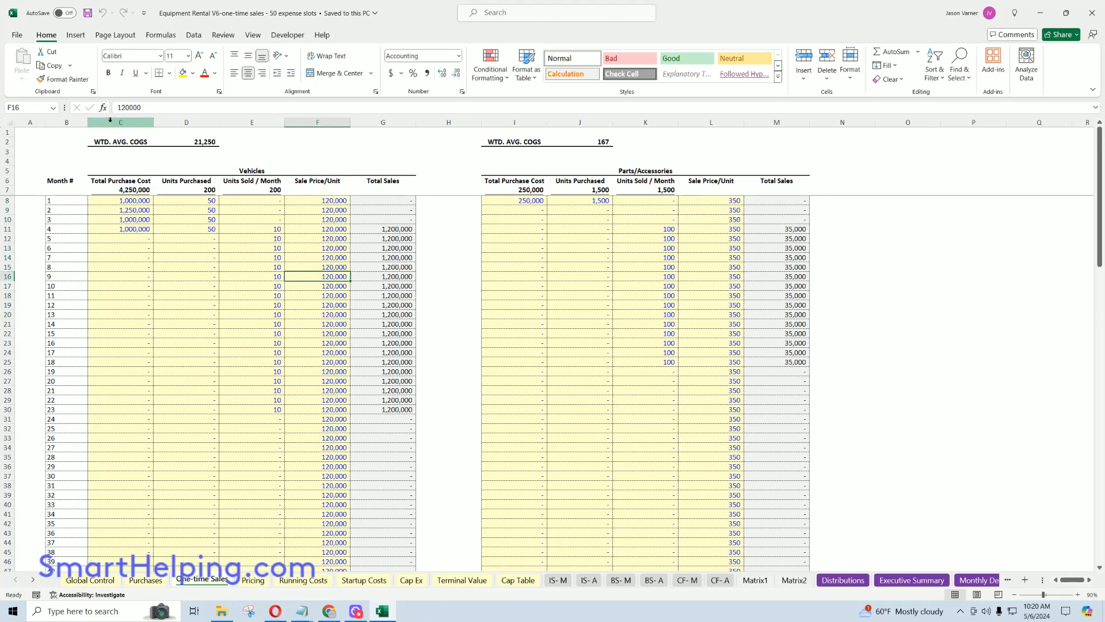
drag(110, 119, 332, 137)
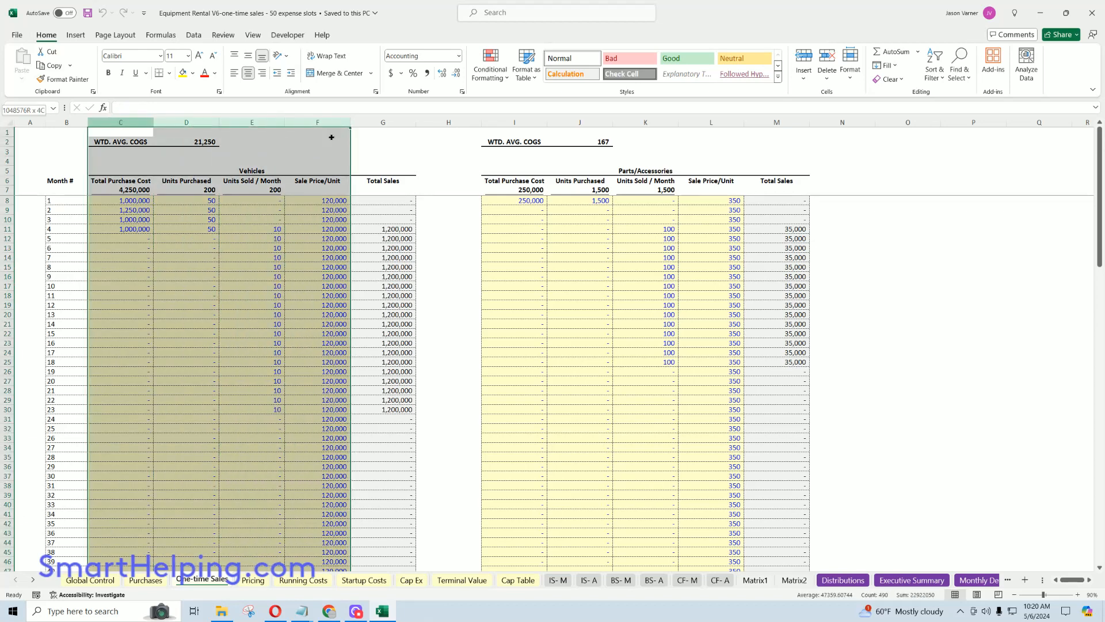
drag(514, 122, 704, 131)
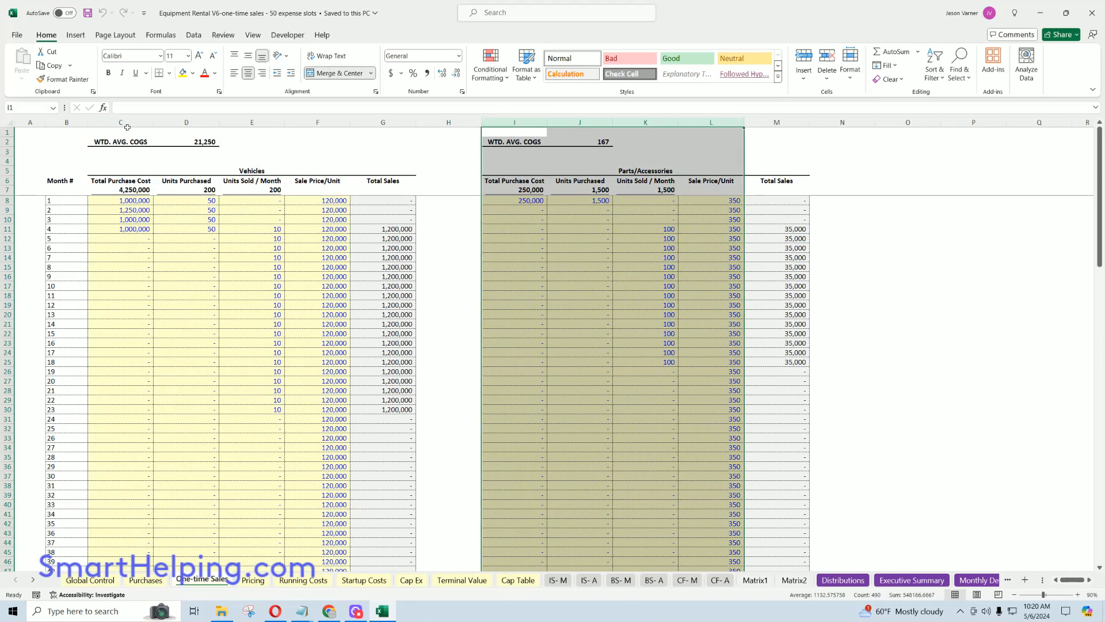
drag(127, 126, 334, 125)
click(579, 142)
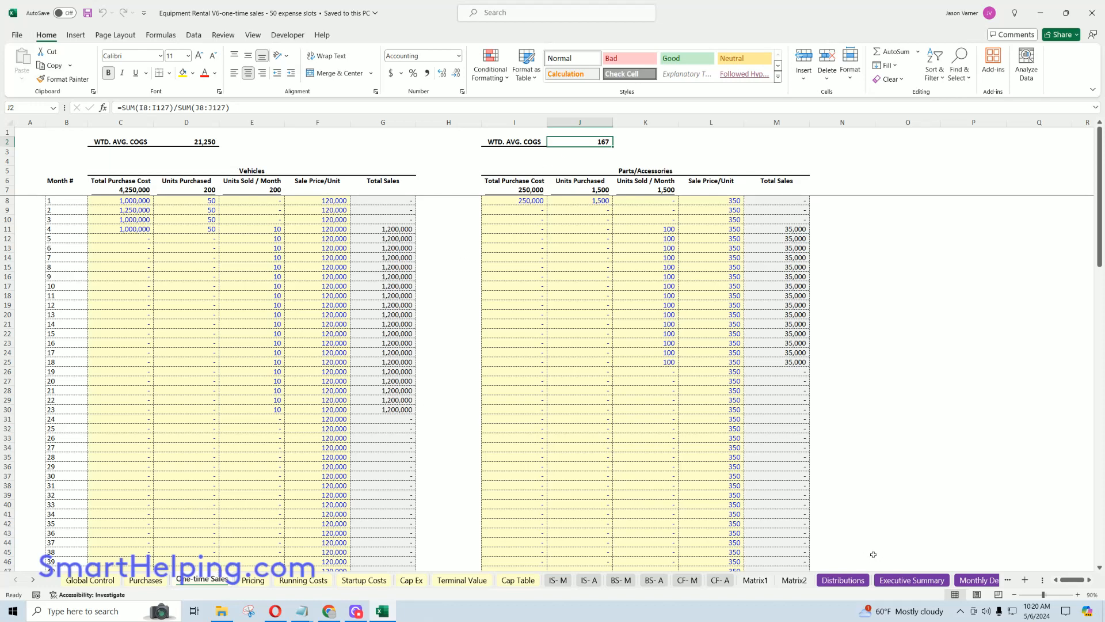
- Examine the vehicle and parts sales rows below Total Rental Income on the Monthly Detail sheet
click(976, 579)
scroll(337, 463, down, 15)
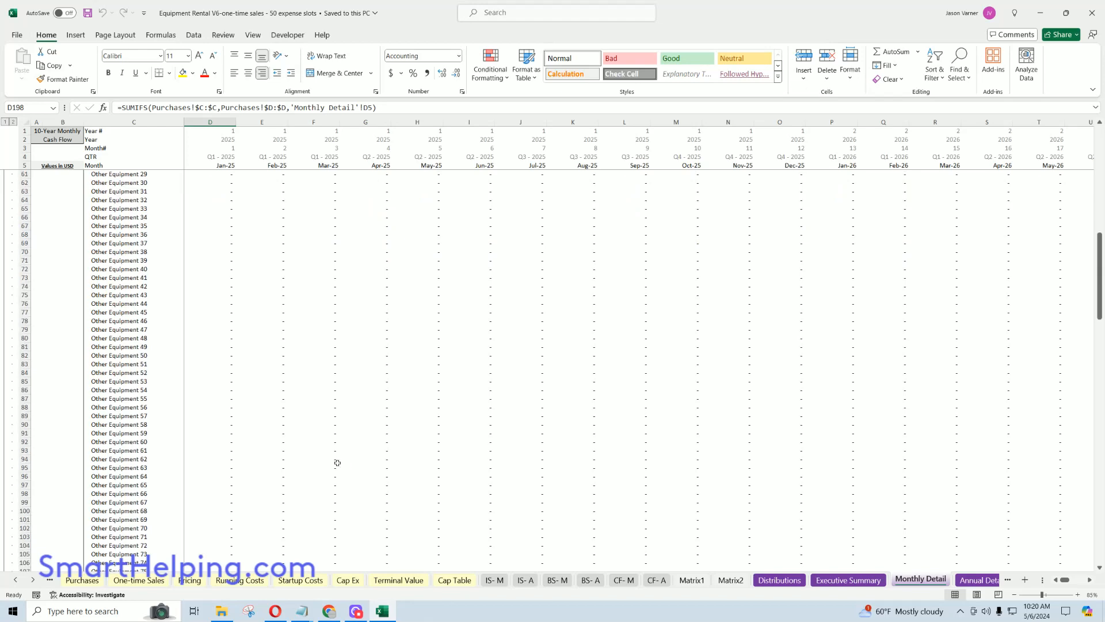
scroll(337, 462, down, 11)
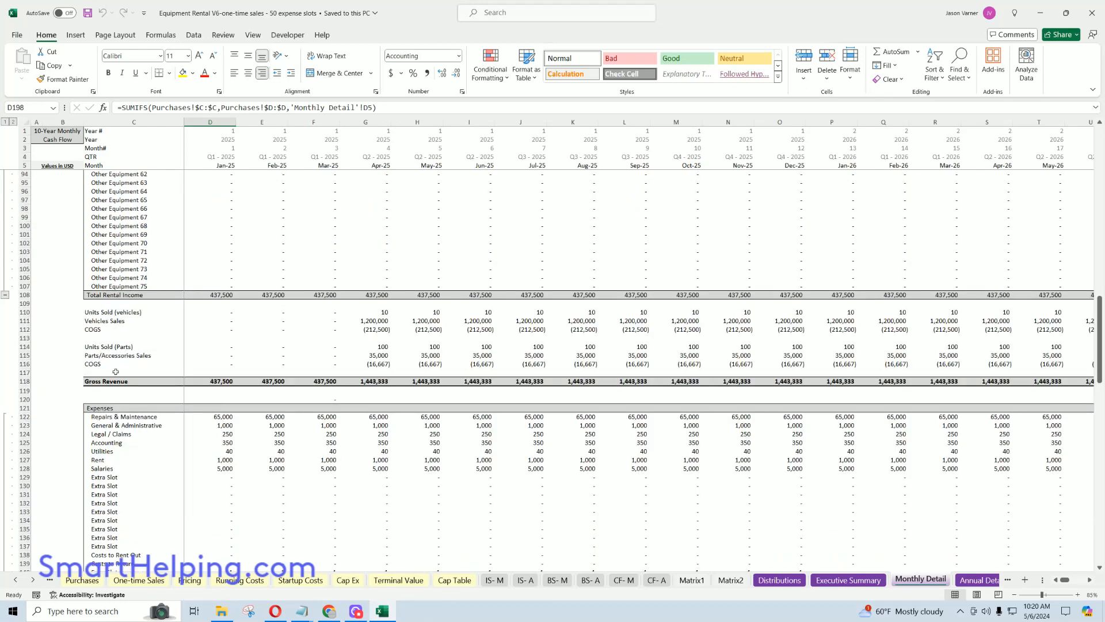
drag(105, 313, 461, 365)
click(142, 313)
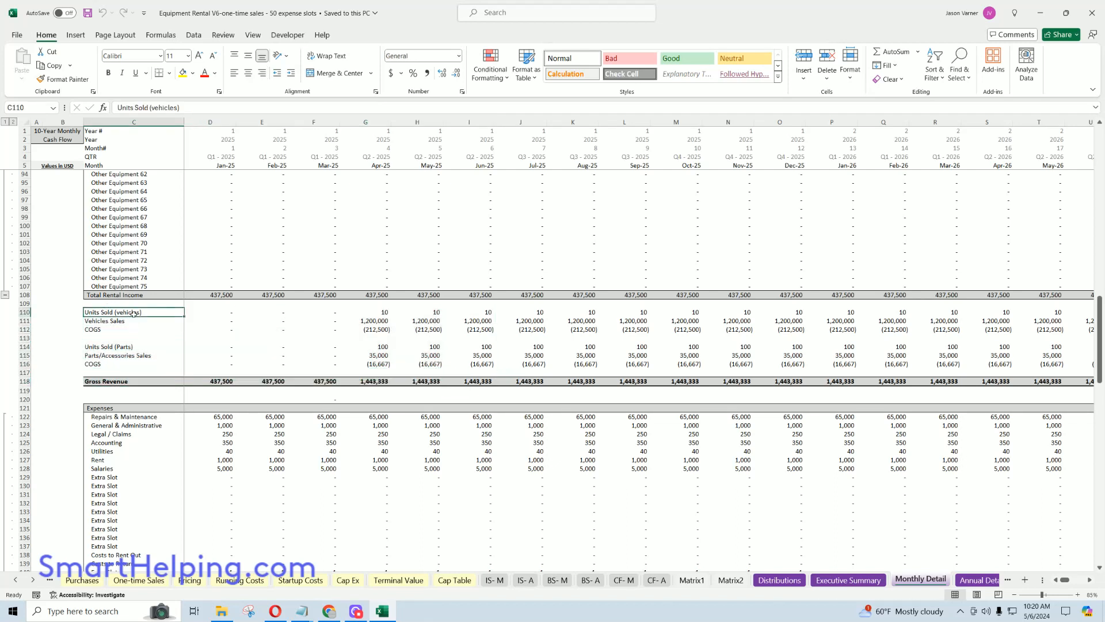
click(116, 346)
click(113, 314)
click(111, 348)
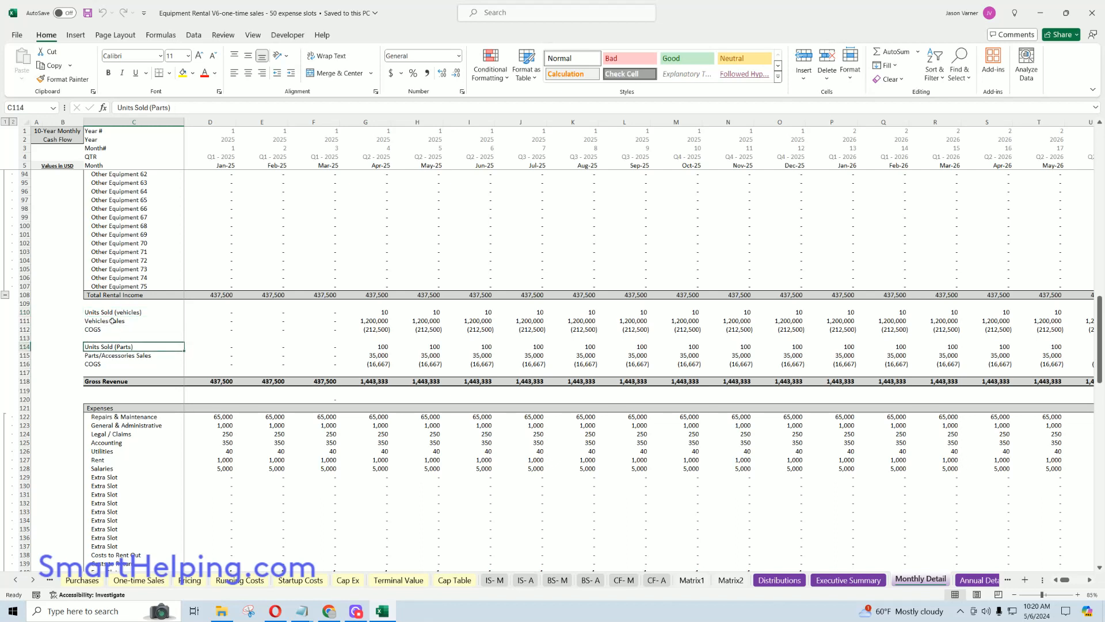
- Inspect the vehicle sales and COGS formulas for Apr-25 and May-25, and review both COGS rows across the months
click(368, 321)
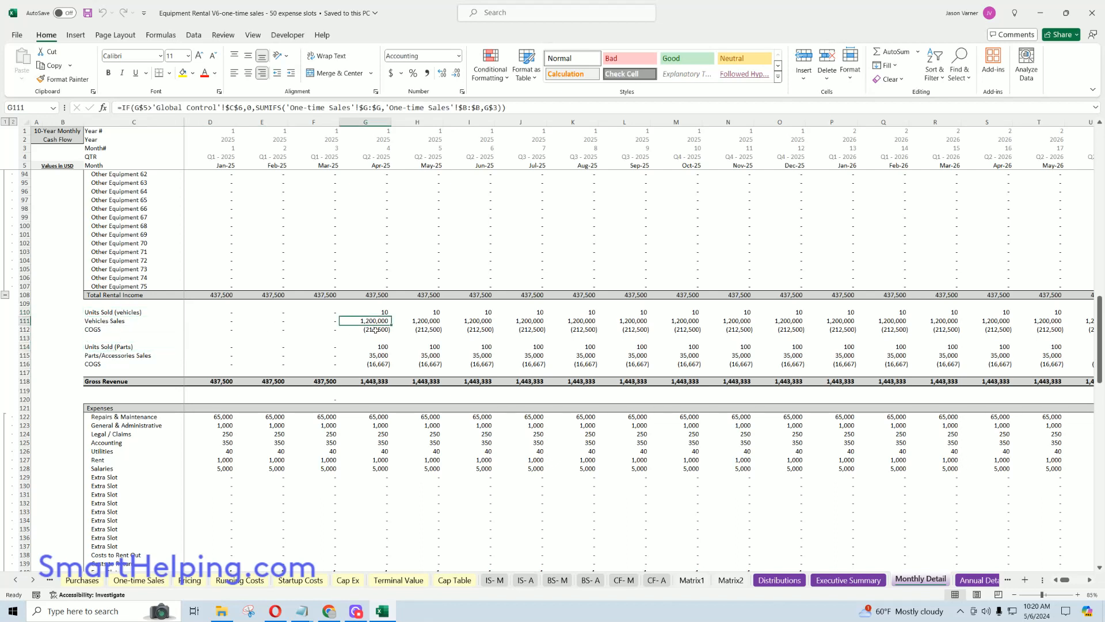
click(375, 330)
click(416, 327)
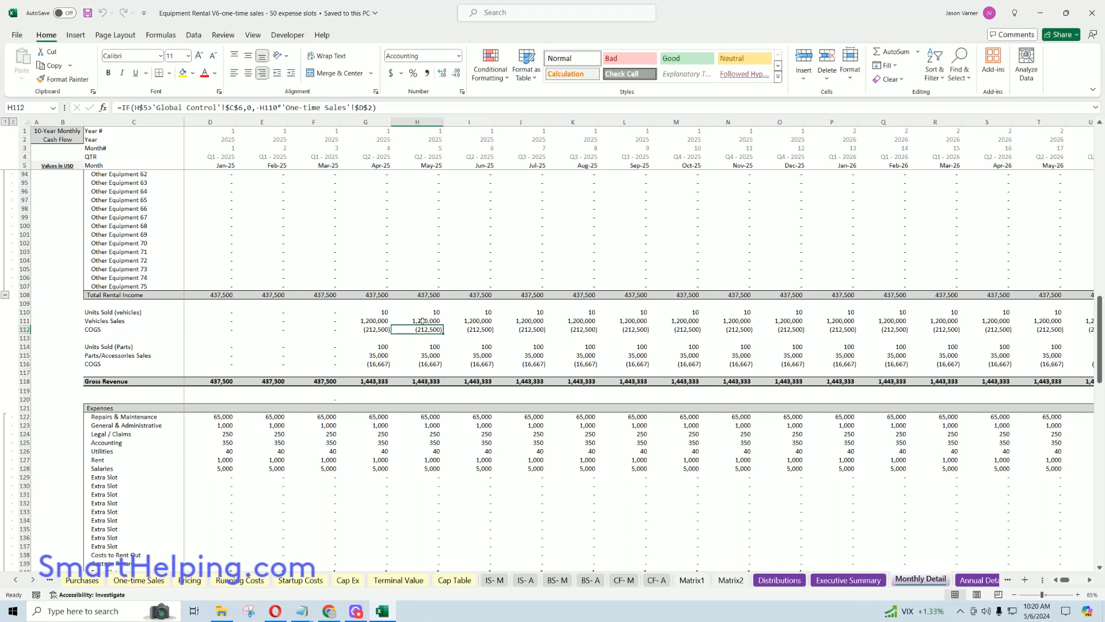
click(423, 321)
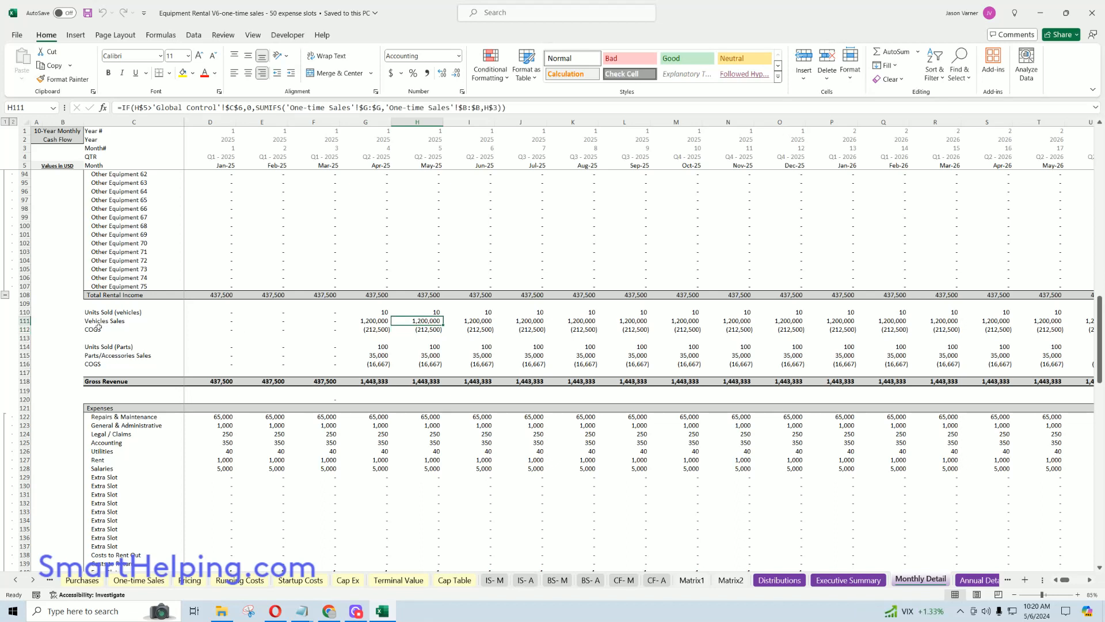
drag(99, 327, 553, 329)
drag(99, 364, 541, 366)
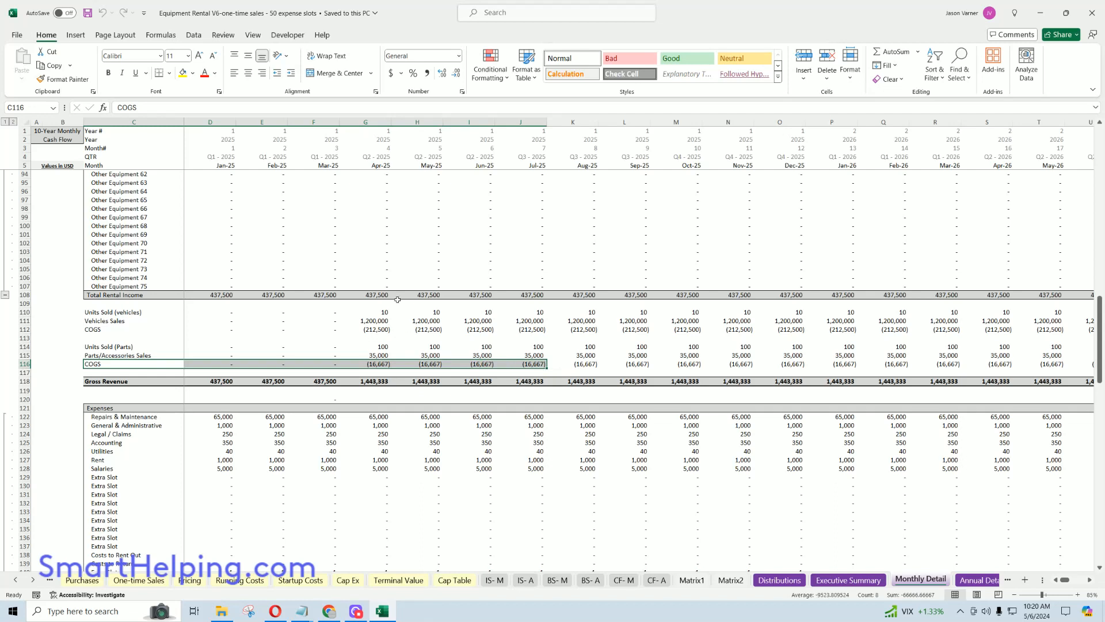
- Recheck the Apr-25 vehicle COGS, vehicle sales and parts sales formulas, and bring up the Equipment Purchase/Salvage section
click(382, 330)
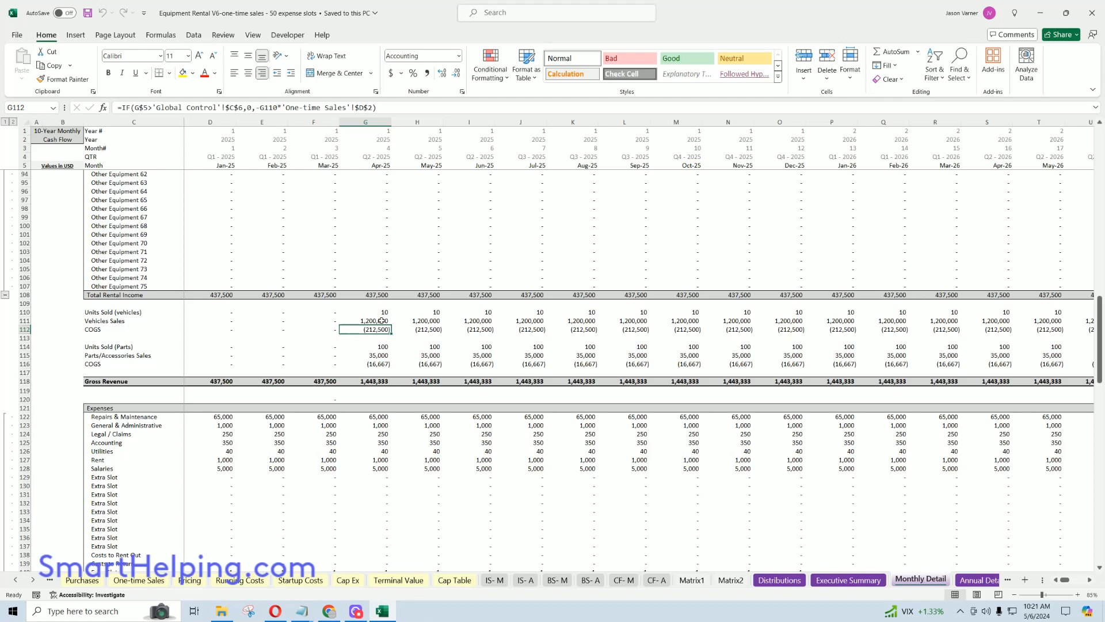
click(381, 321)
click(377, 356)
click(375, 320)
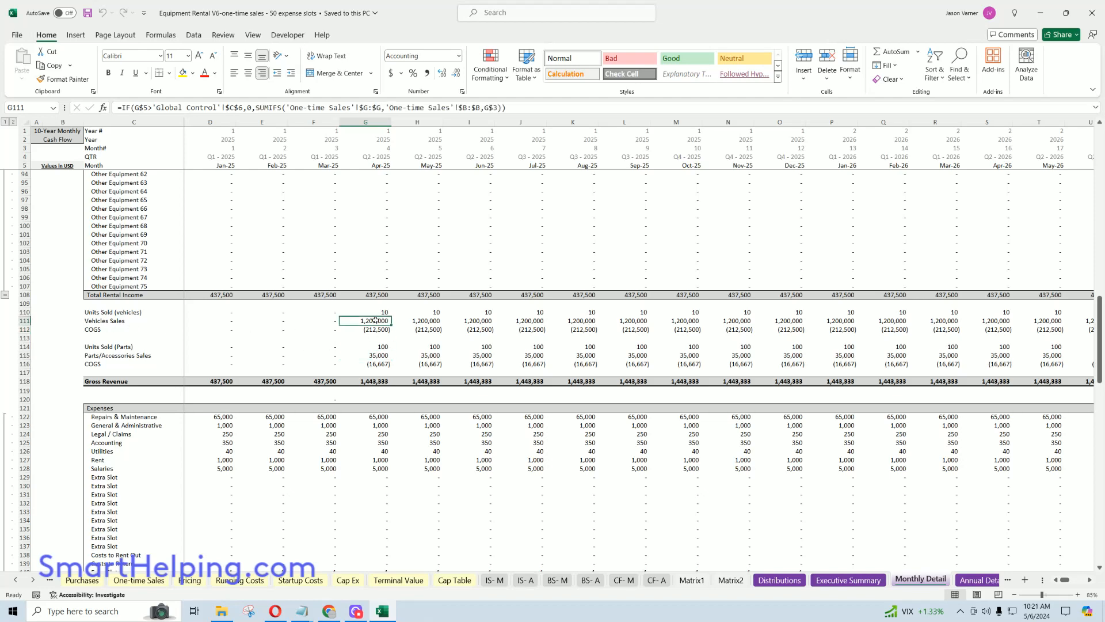
scroll(167, 382, down, 20)
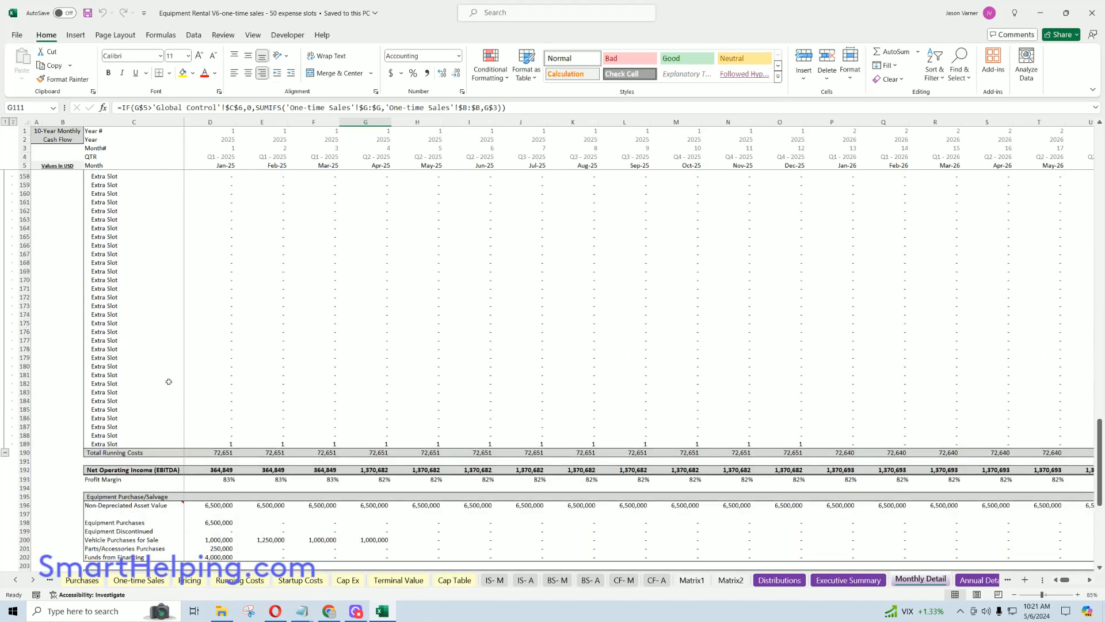
- Inspect the Equipment Purchases, Vehicle Purchases for Sale and Parts/Accessories Purchases rows, from Jan-25 to Apr-25, on the Monthly Detail sheet
scroll(169, 382, down, 4)
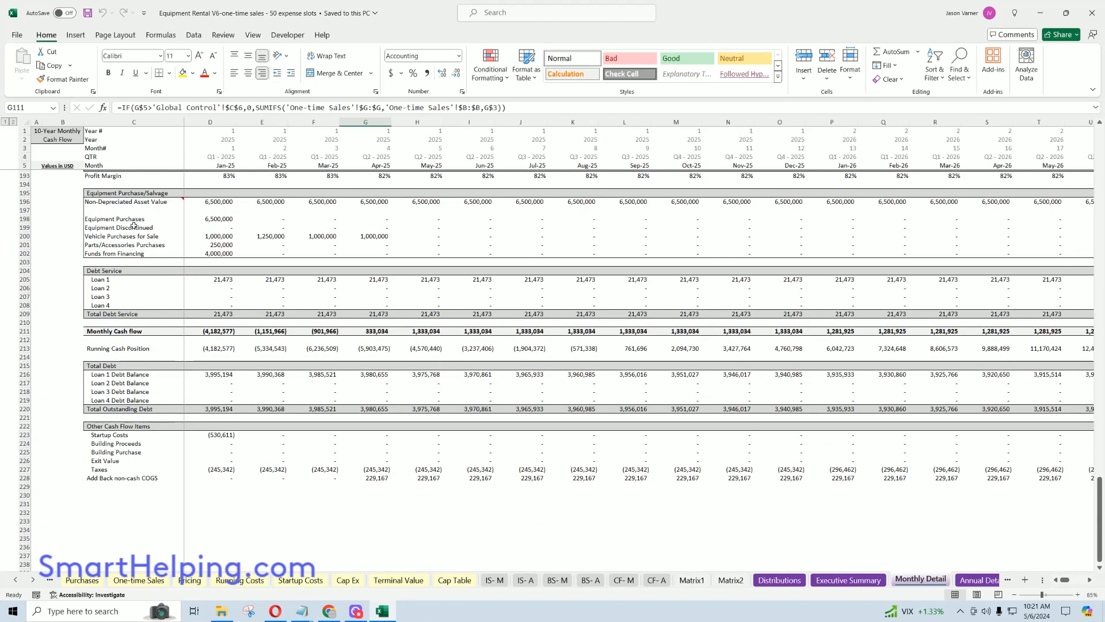
drag(223, 219, 349, 223)
drag(216, 236, 376, 236)
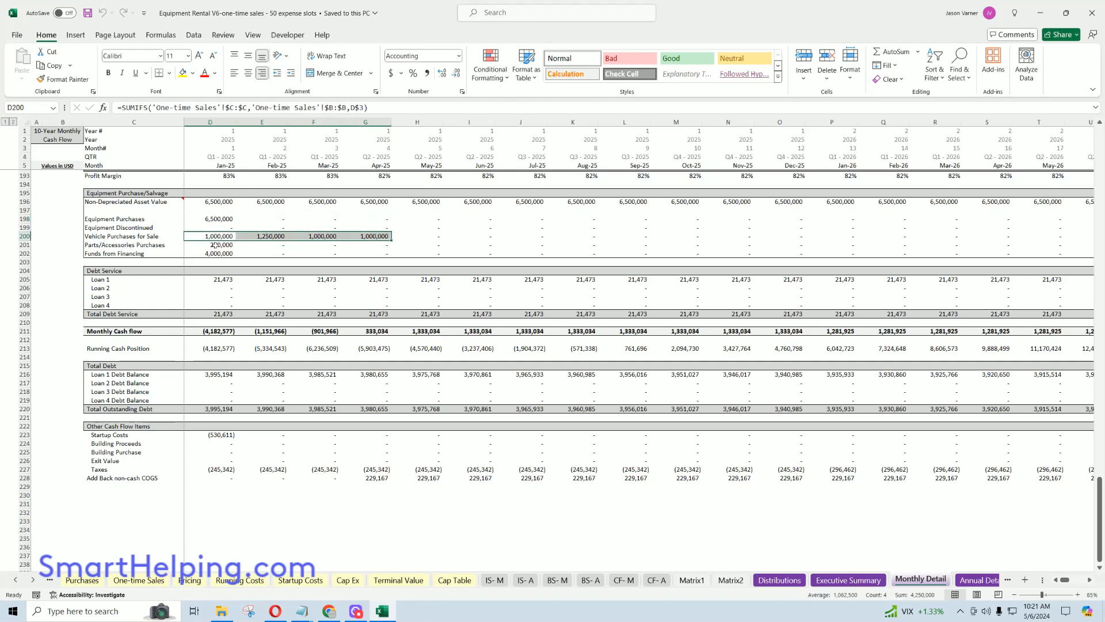
drag(214, 245, 374, 245)
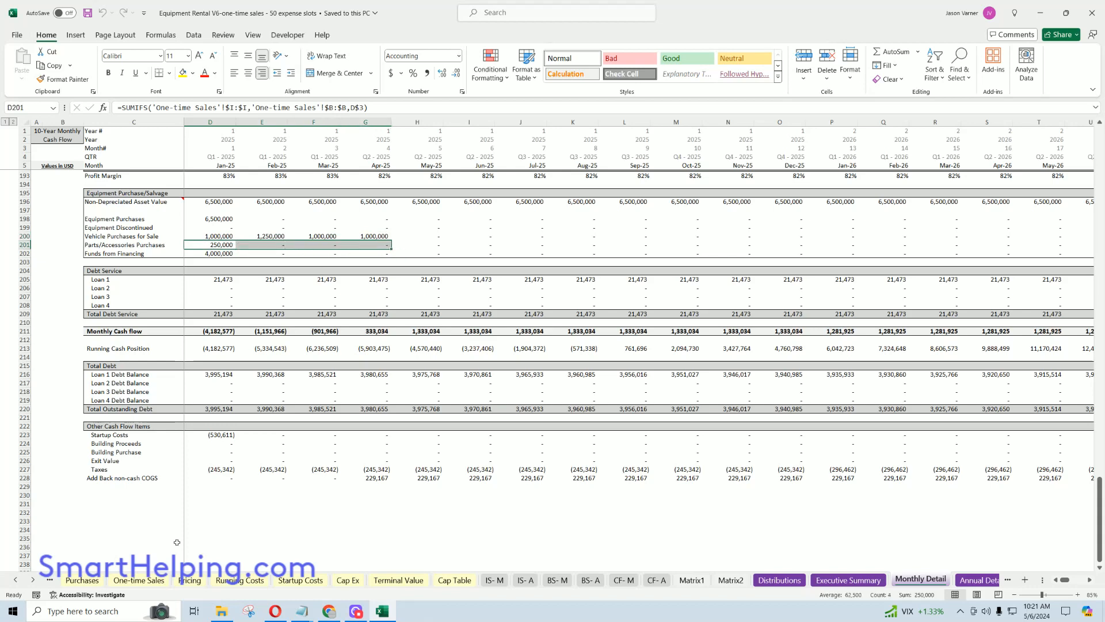
- Review the borrowed amounts for Loans 1 to 4 under Cash Sources on the Global Control sheet
click(16, 581)
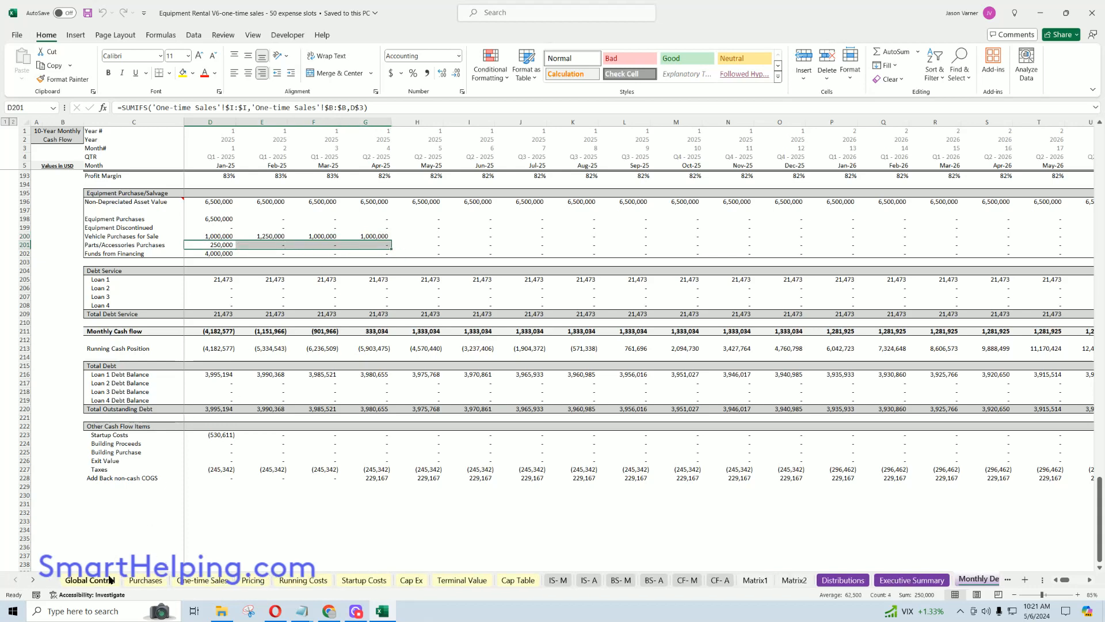
click(90, 580)
drag(240, 238, 240, 266)
click(240, 241)
click(234, 236)
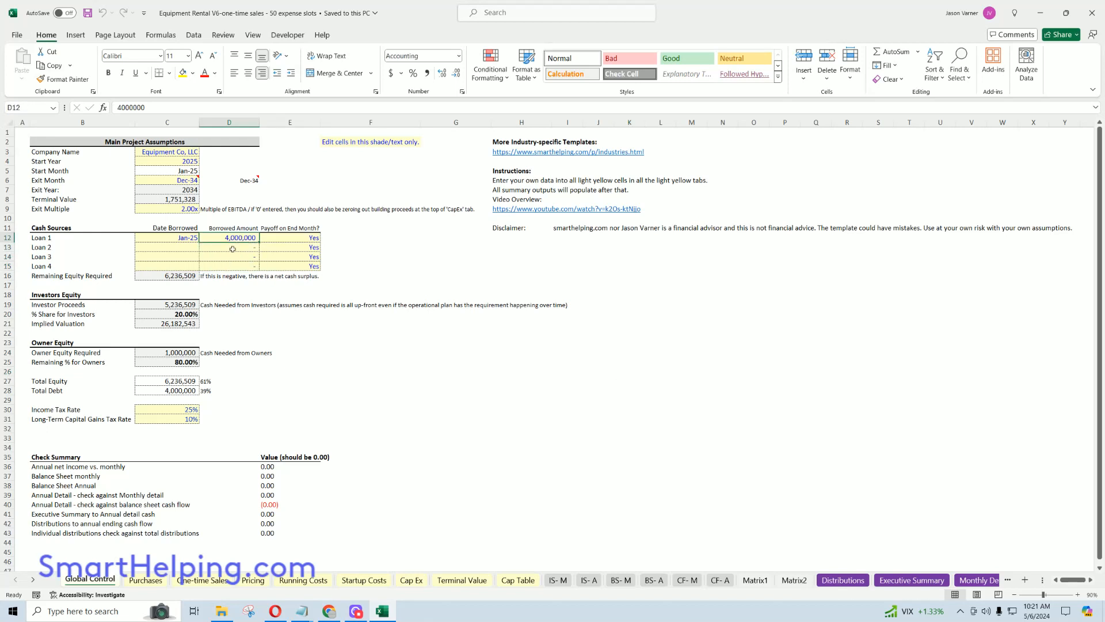
click(233, 249)
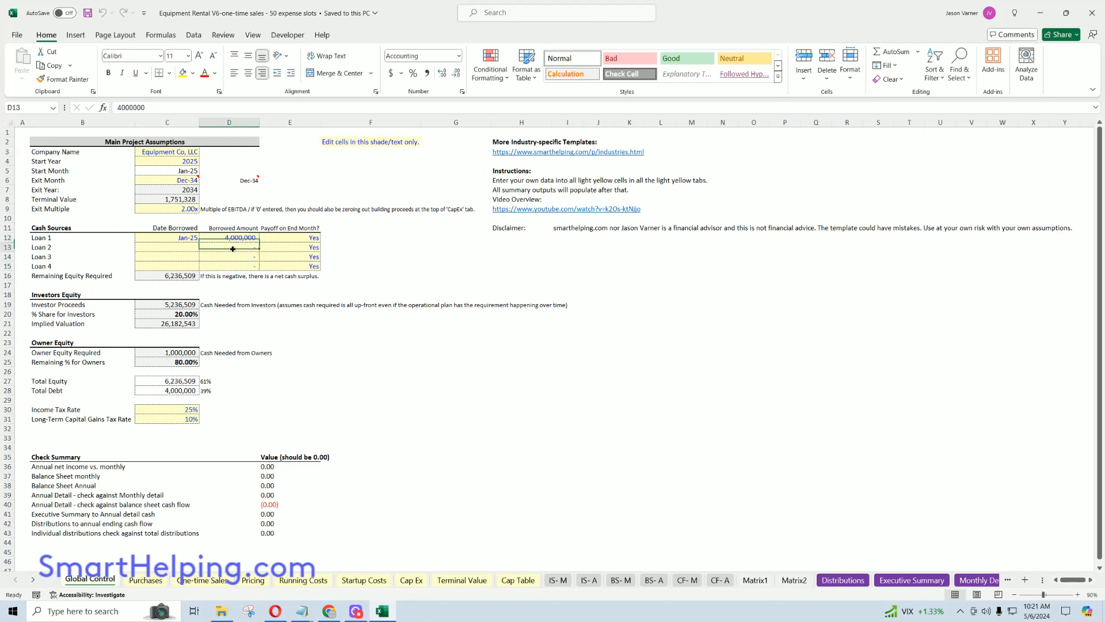
- Glance over the Running Costs sheet and the machinery cost basis on the Cap Ex sheet
click(369, 586)
click(303, 580)
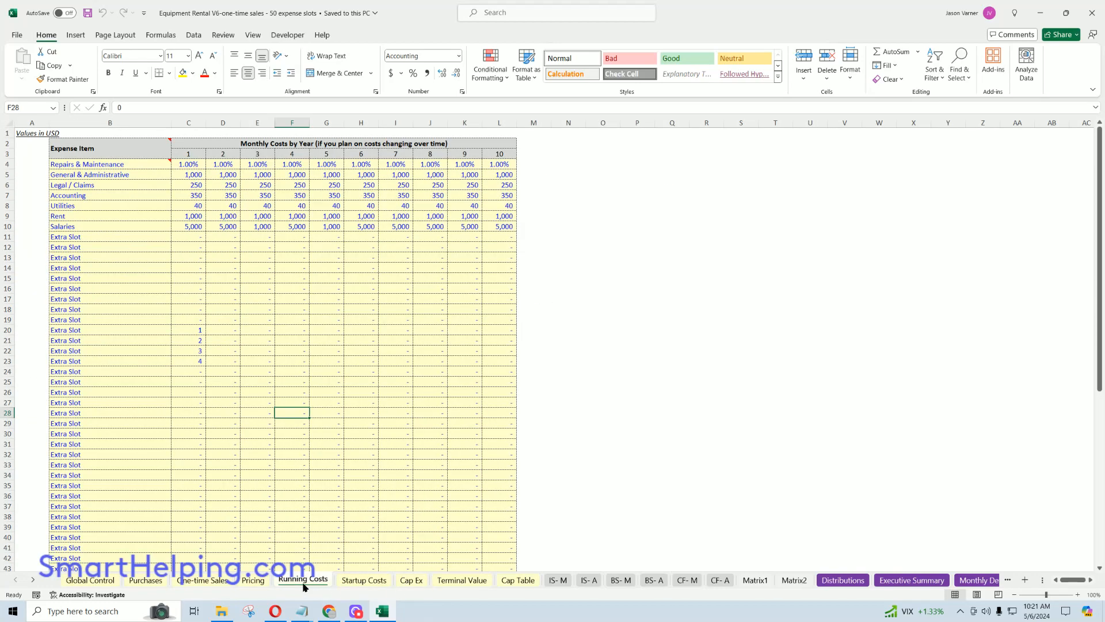
click(410, 581)
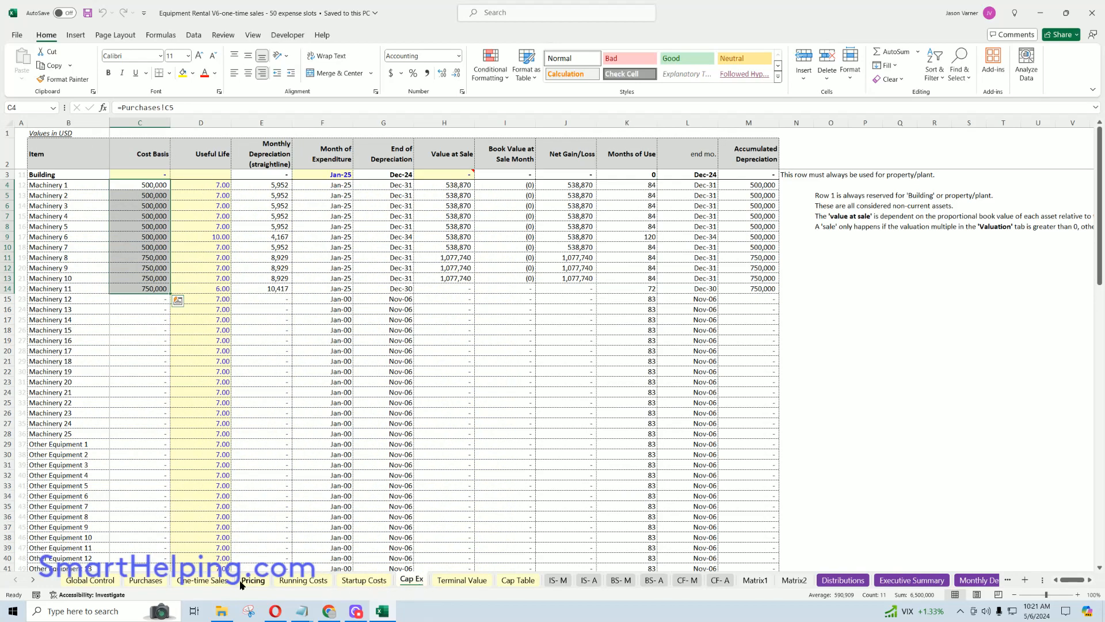
- Compare the monthly Total Purchase Cost inputs for Vehicles and Parts/Accessories on the One-time Sales sheet
click(202, 580)
click(141, 199)
drag(142, 199, 135, 257)
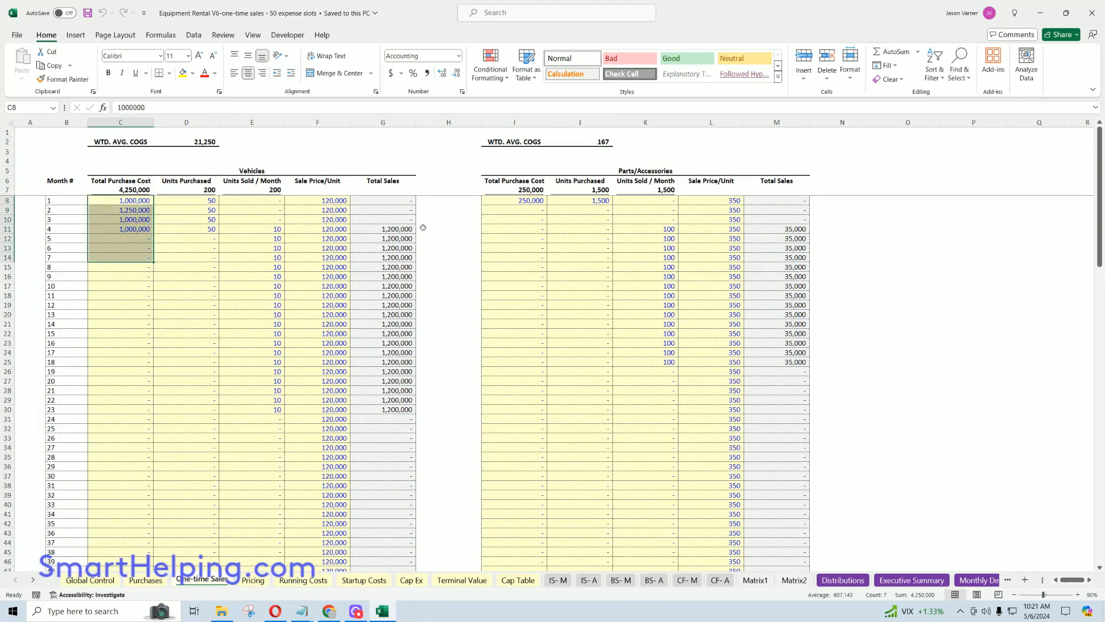
drag(525, 198, 526, 267)
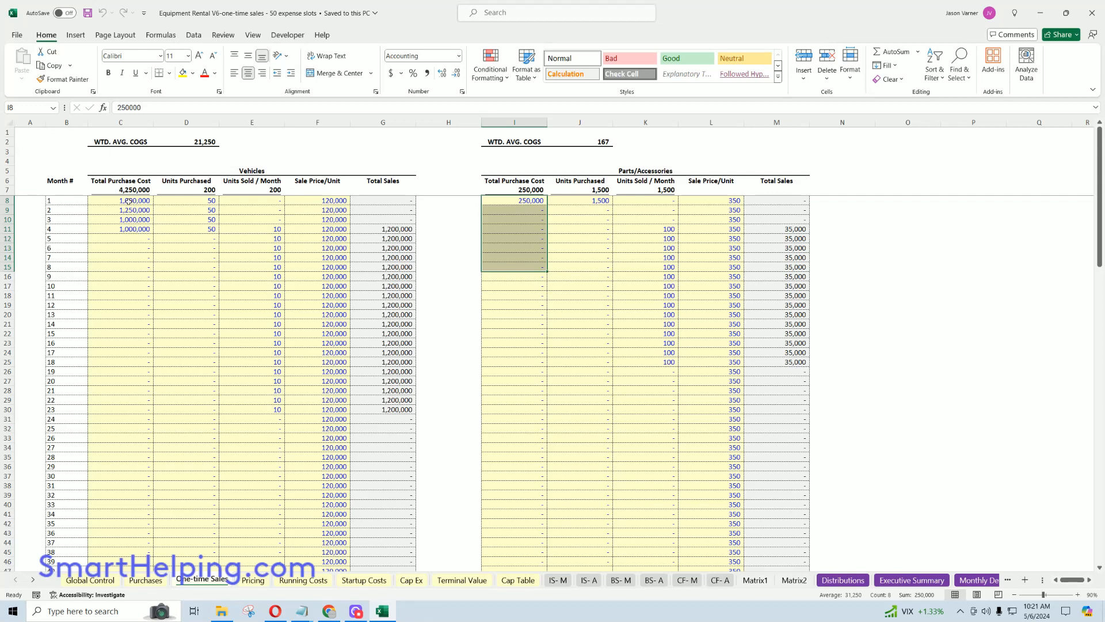
drag(128, 201, 129, 305)
drag(129, 200, 128, 295)
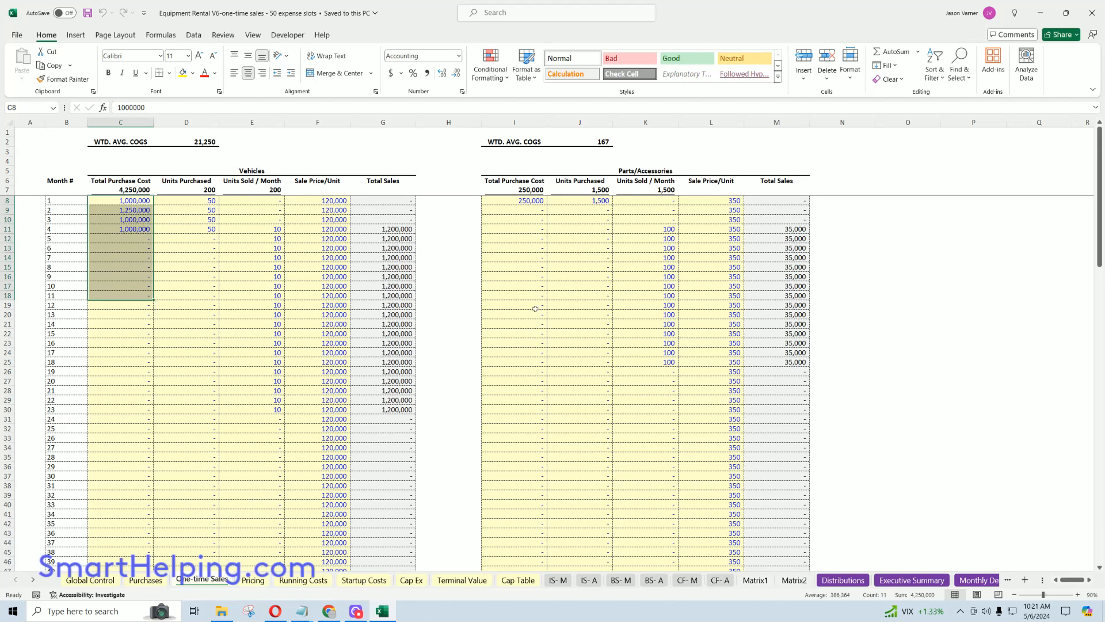
- Review the Initial Cost entries for the machinery items on the Purchases sheet
click(146, 580)
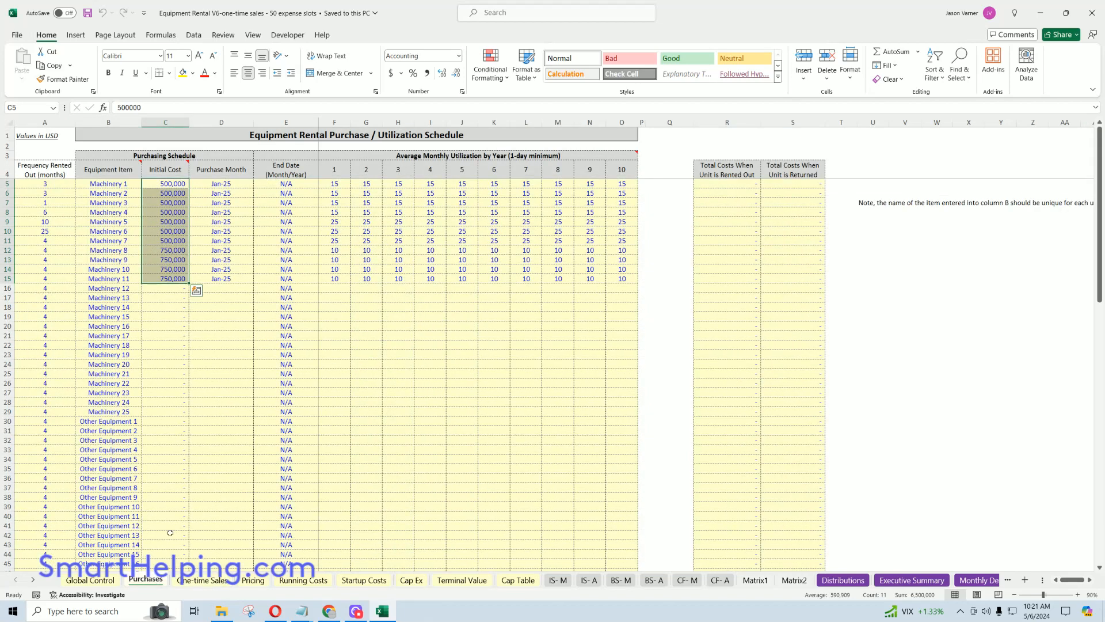
click(168, 183)
drag(168, 183, 168, 342)
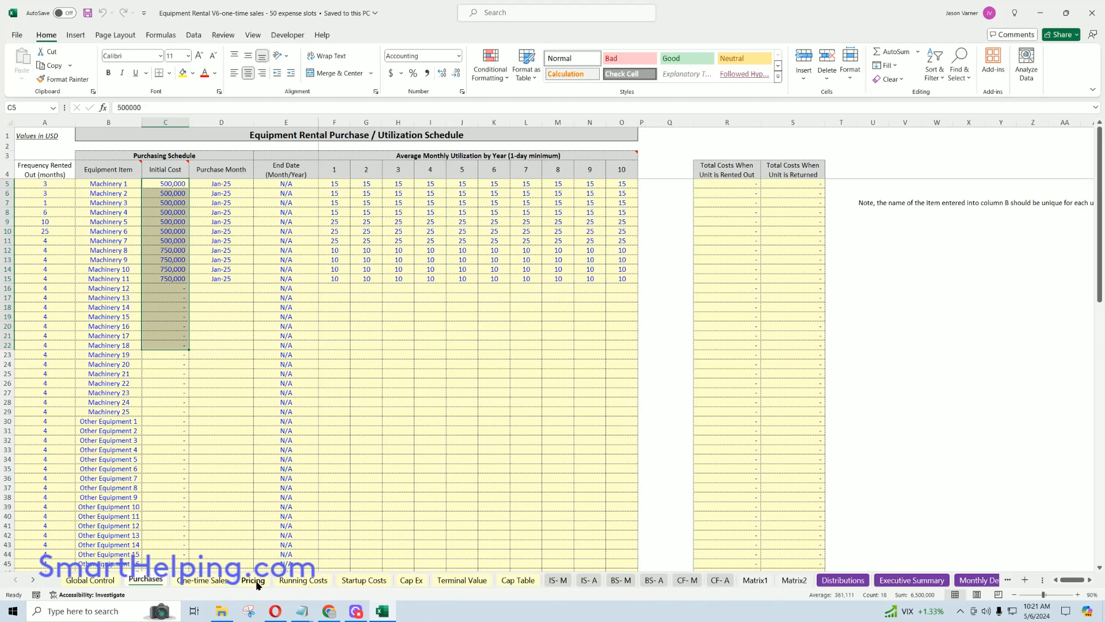
- Look through the full list of expense items and extra slots on the Running Costs sheet, down to the last row
click(301, 580)
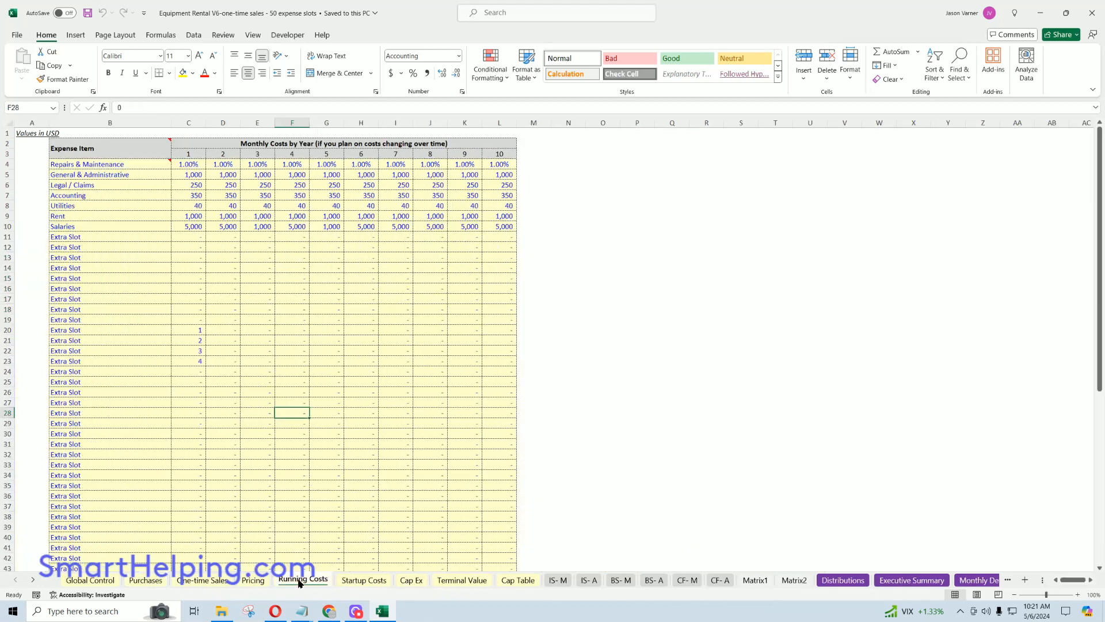
scroll(92, 258, down, 11)
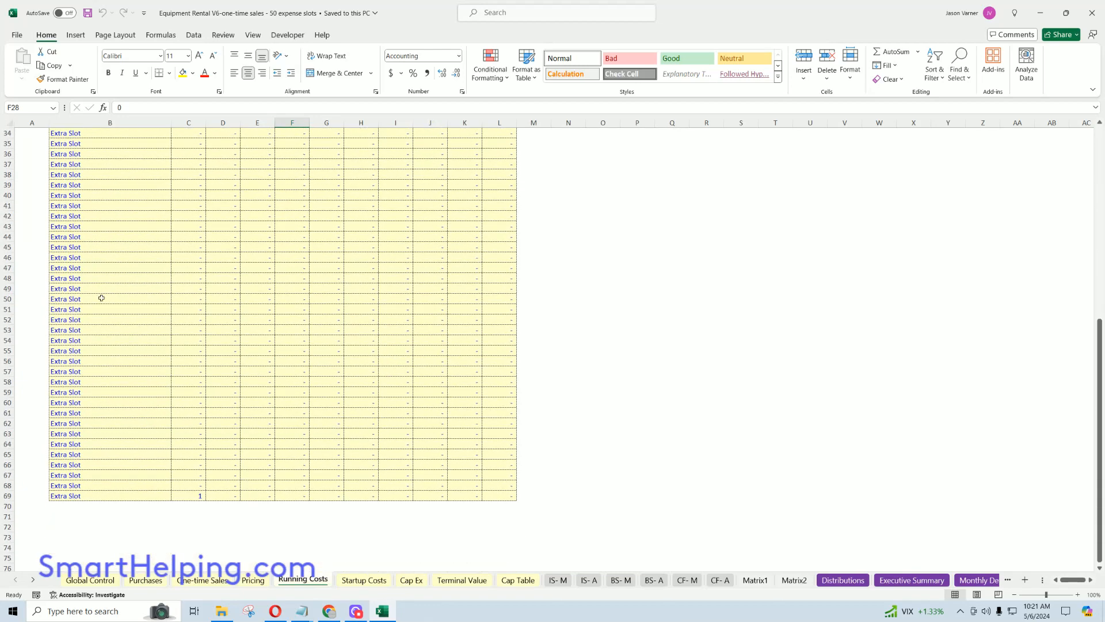
drag(116, 493, 120, 331)
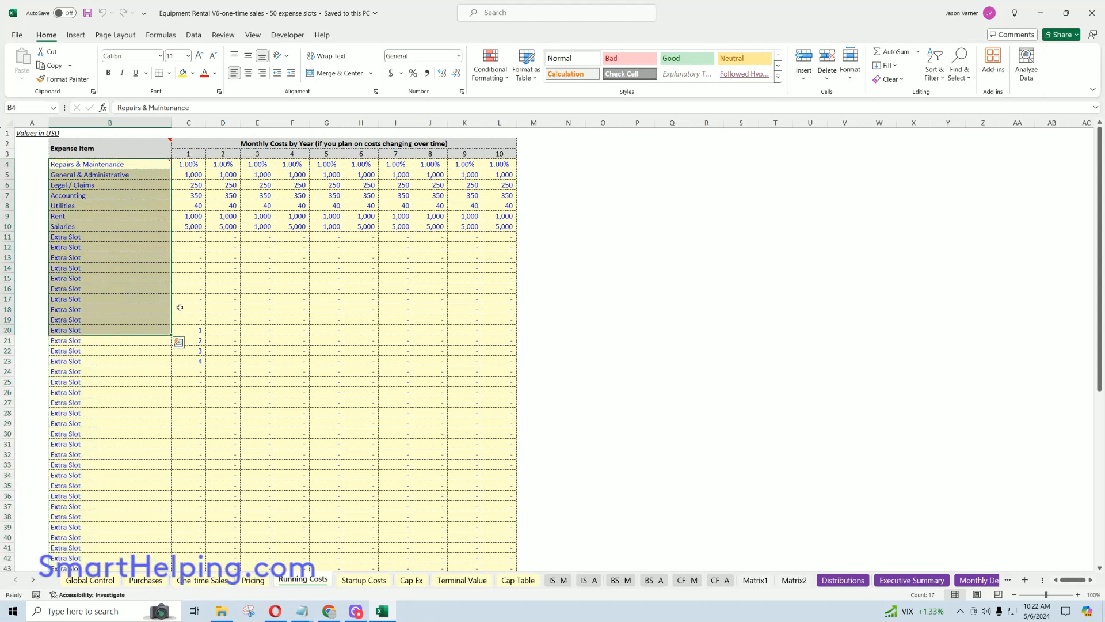
drag(117, 166, 115, 556)
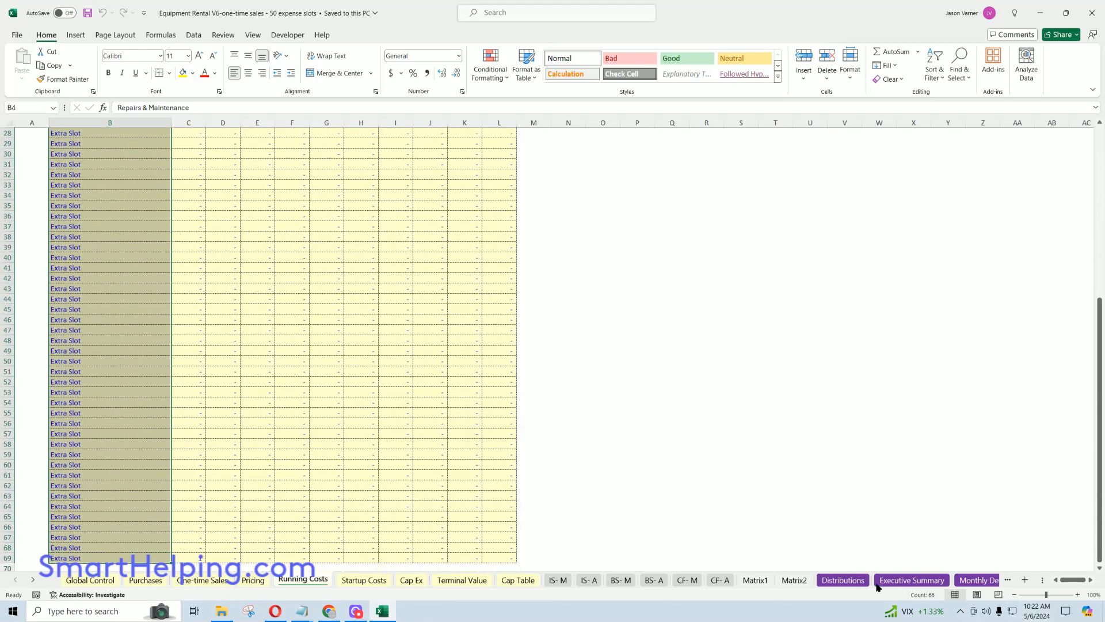
scroll(72, 357, up, 9)
click(269, 311)
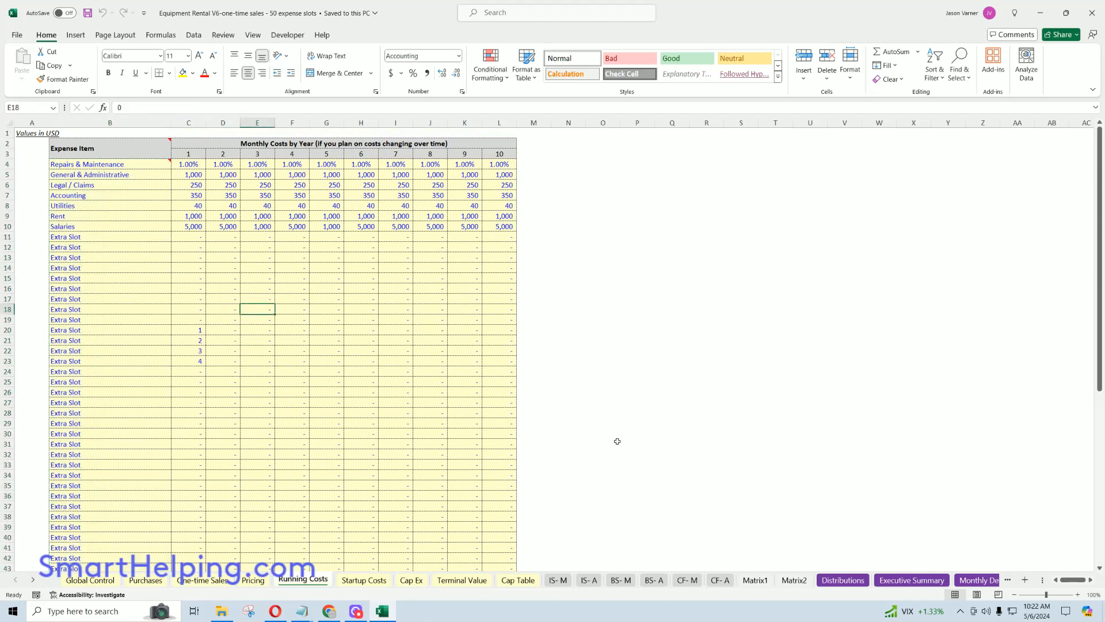
- View the 10-Year Executive Summary and the monthly income statement's revenue and variable costs
click(910, 580)
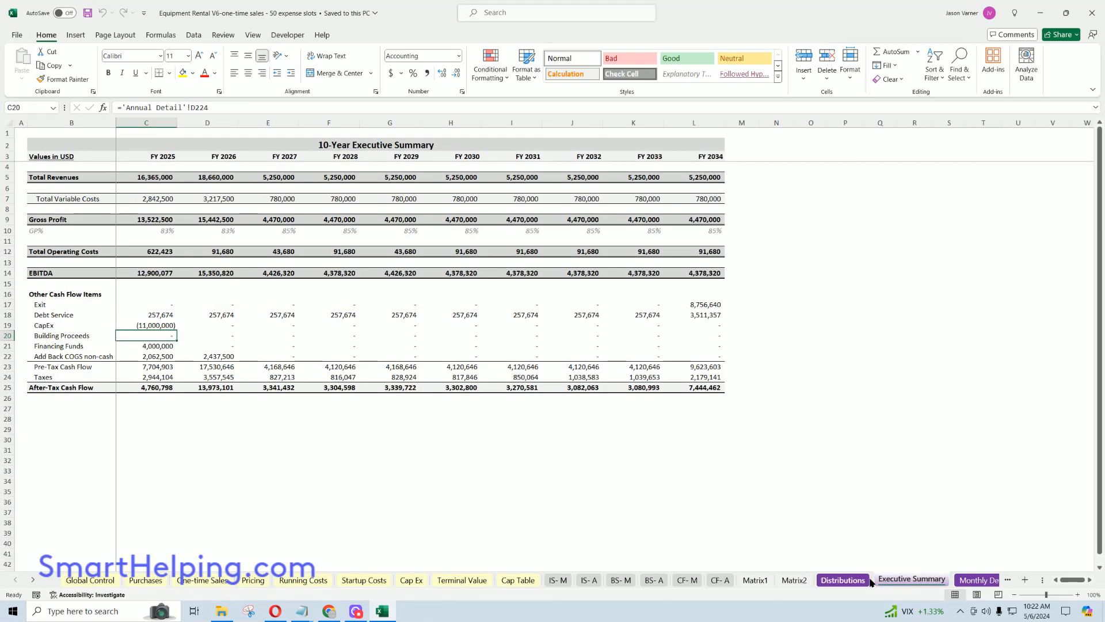
click(557, 579)
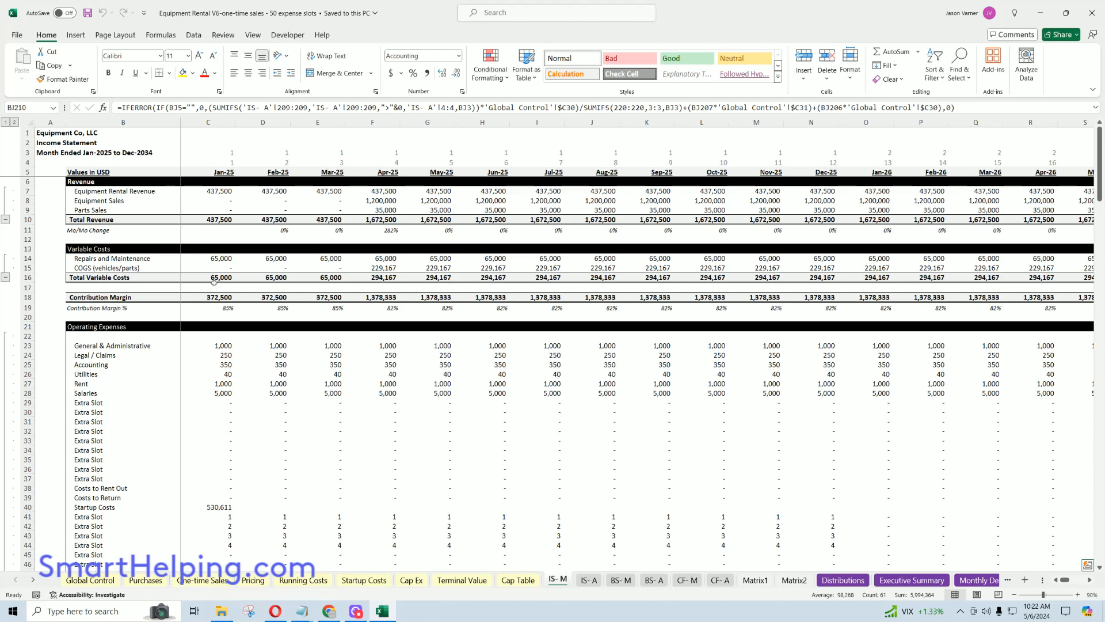
- Examine the Inventory row and machinery assets on the monthly balance sheet, and review its liabilities, equity and balance check
click(621, 580)
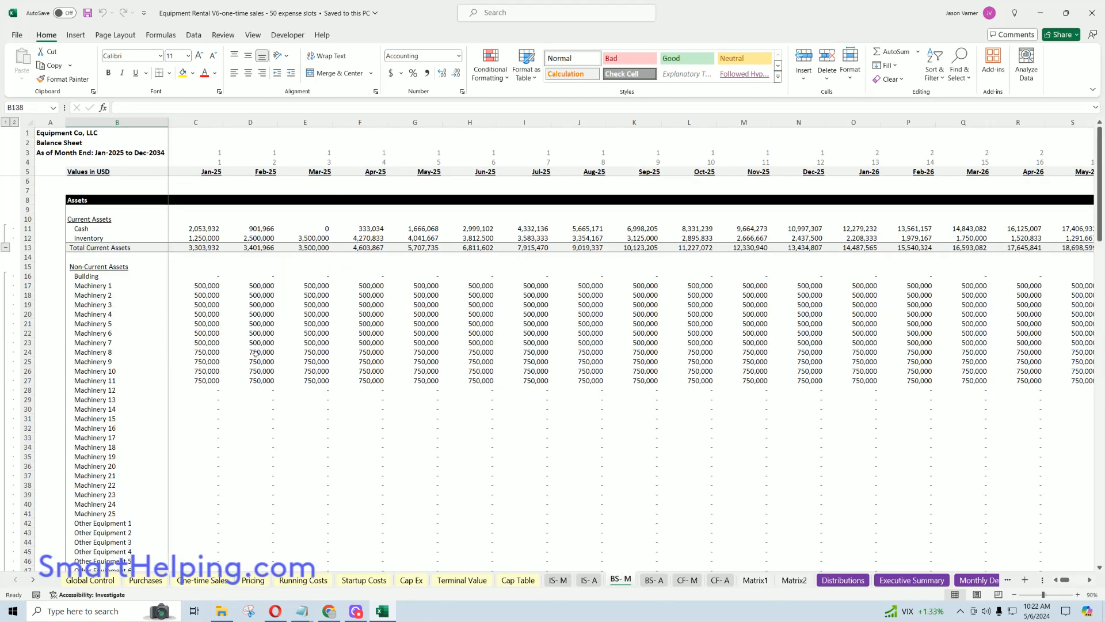
drag(105, 237, 443, 237)
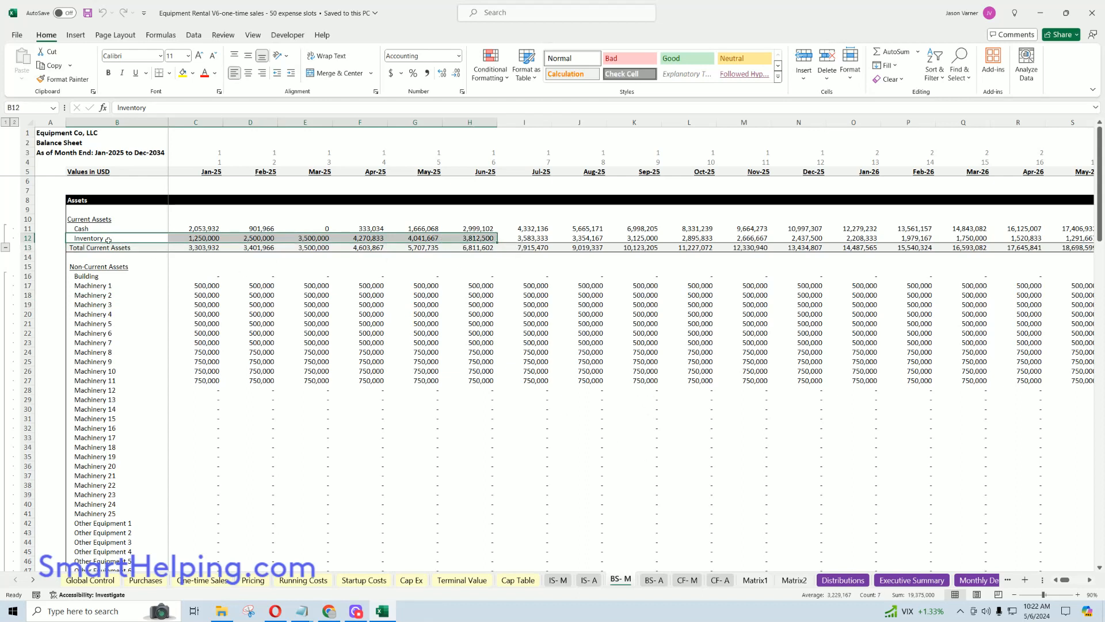
drag(94, 237, 527, 237)
scroll(242, 368, down, 4)
scroll(198, 278, up, 4)
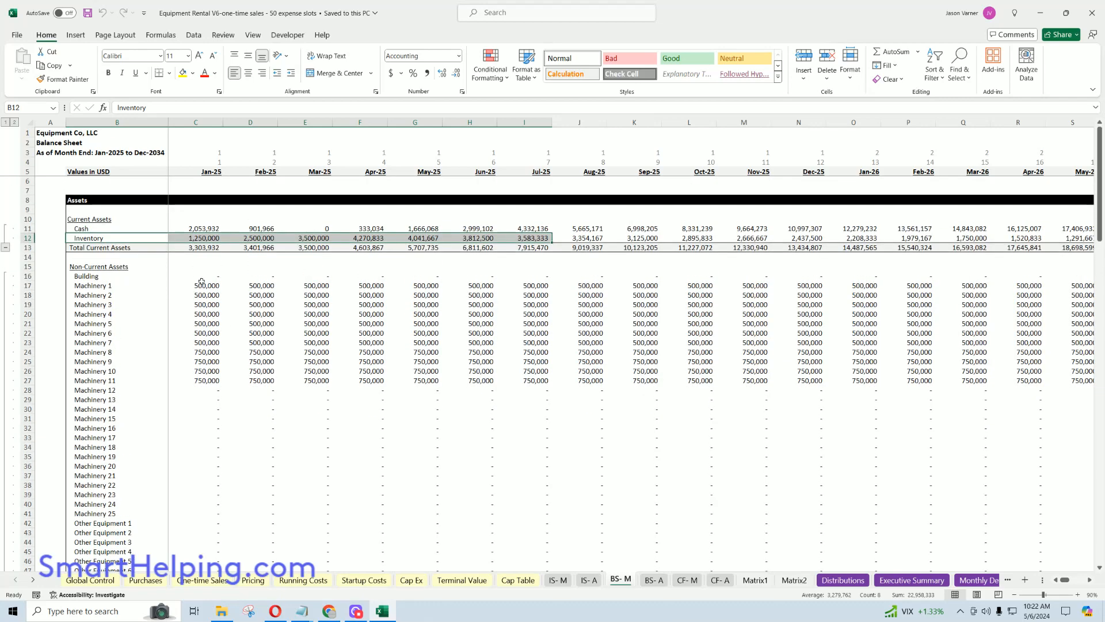
drag(204, 285, 624, 401)
scroll(276, 399, down, 20)
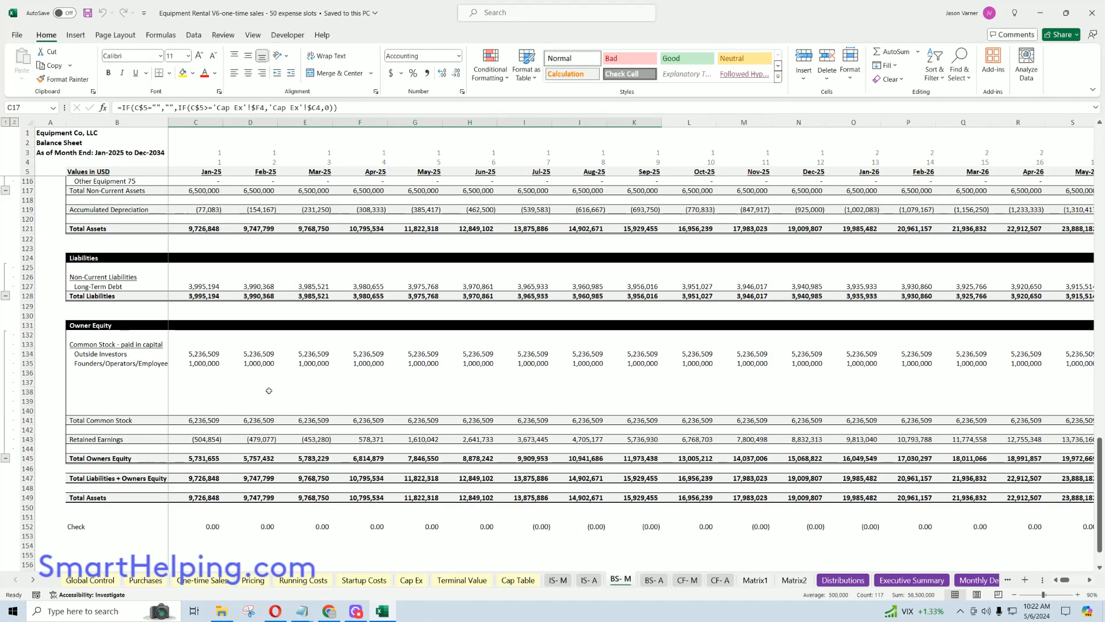
scroll(395, 424, up, 20)
- Examine the vehicles/parts COGS and Gross Profit rows on the annual income statement, and review it down to Net Income
key(ctrl+Page_Up)
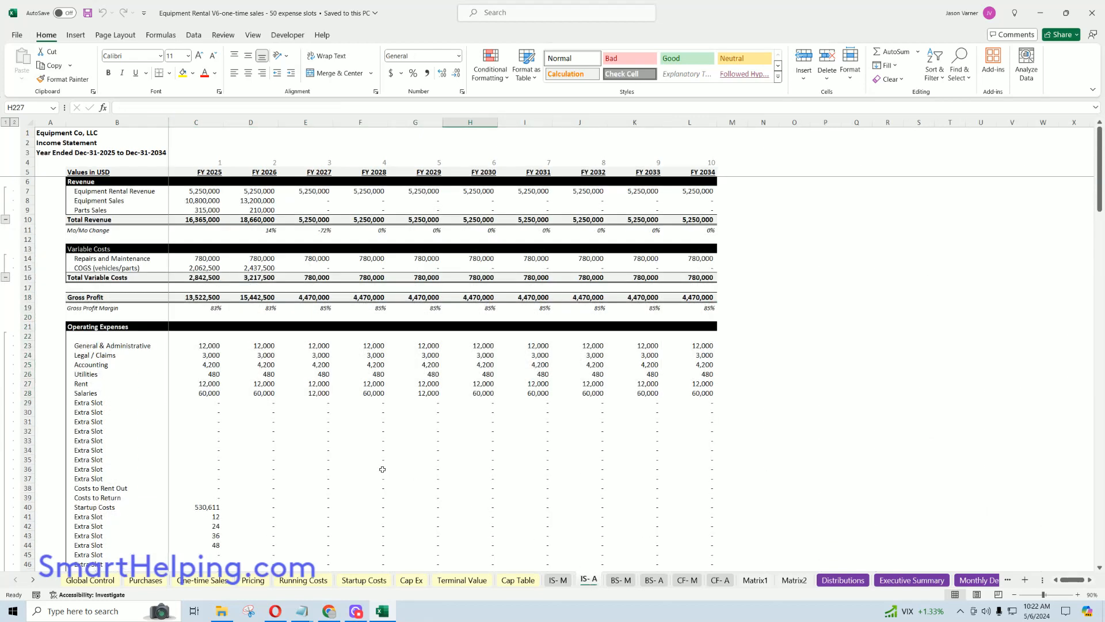
drag(206, 269, 678, 270)
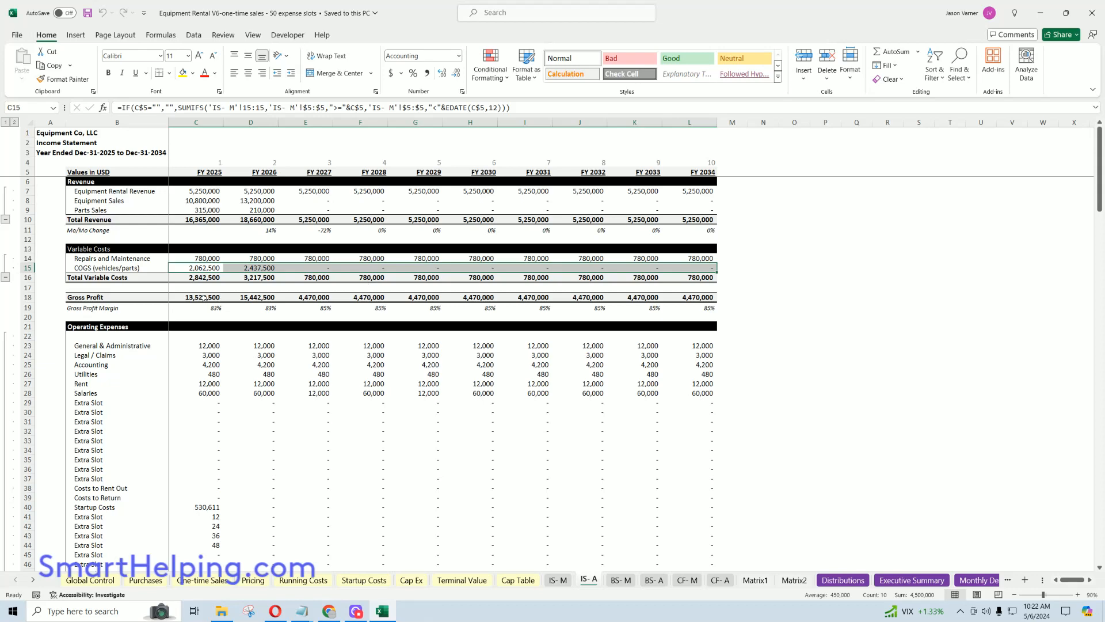
drag(205, 298, 397, 297)
scroll(309, 407, down, 15)
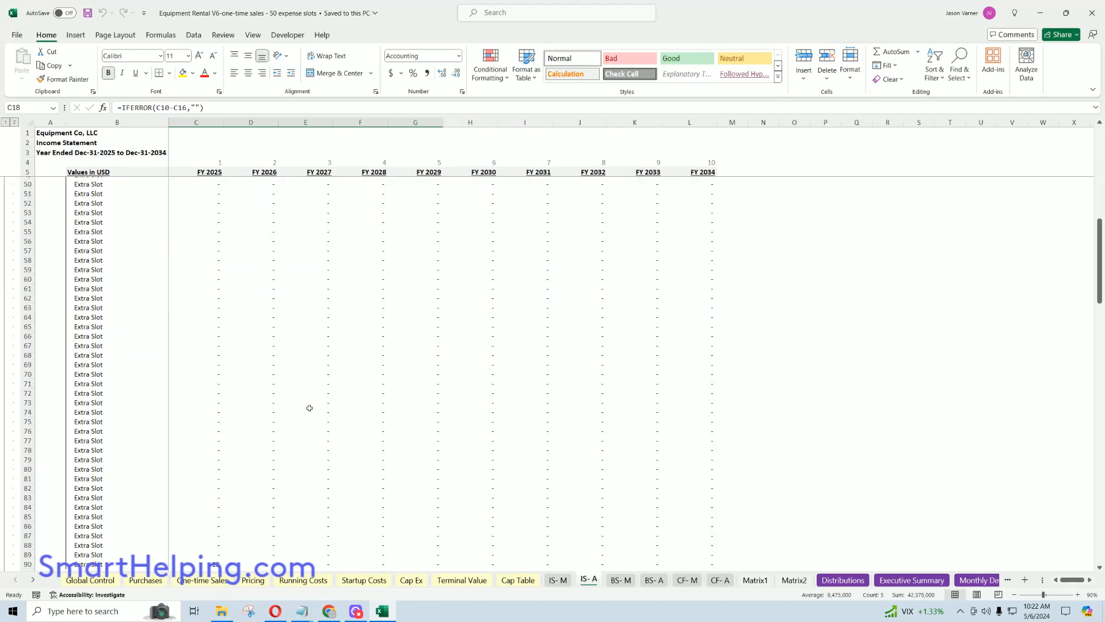
scroll(309, 408, down, 11)
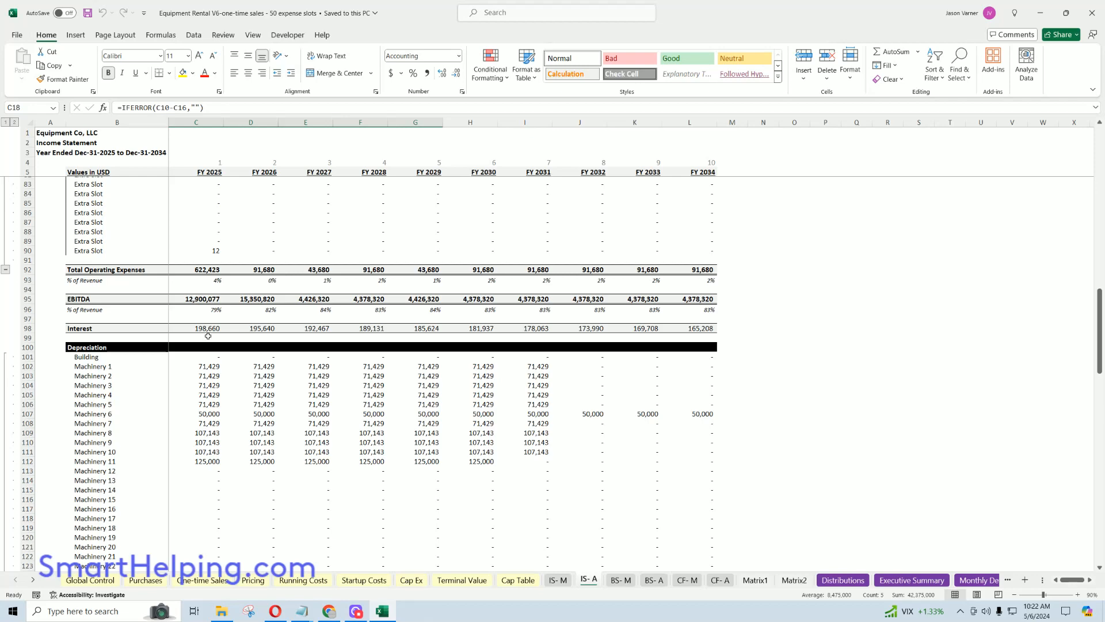
scroll(225, 416, down, 20)
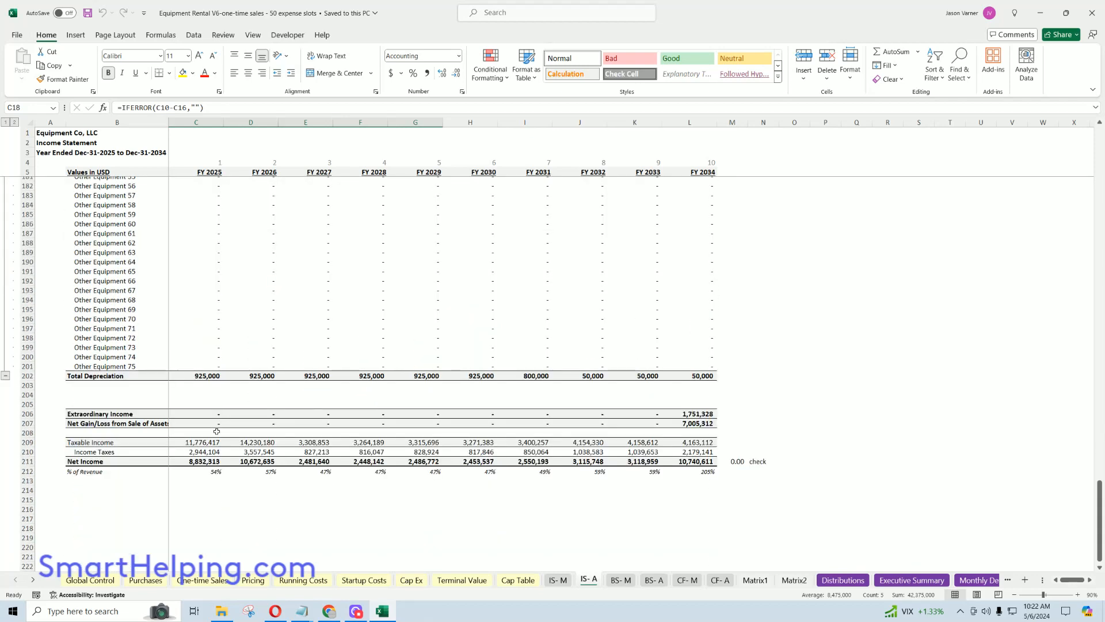
scroll(573, 474, up, 18)
scroll(573, 474, up, 20)
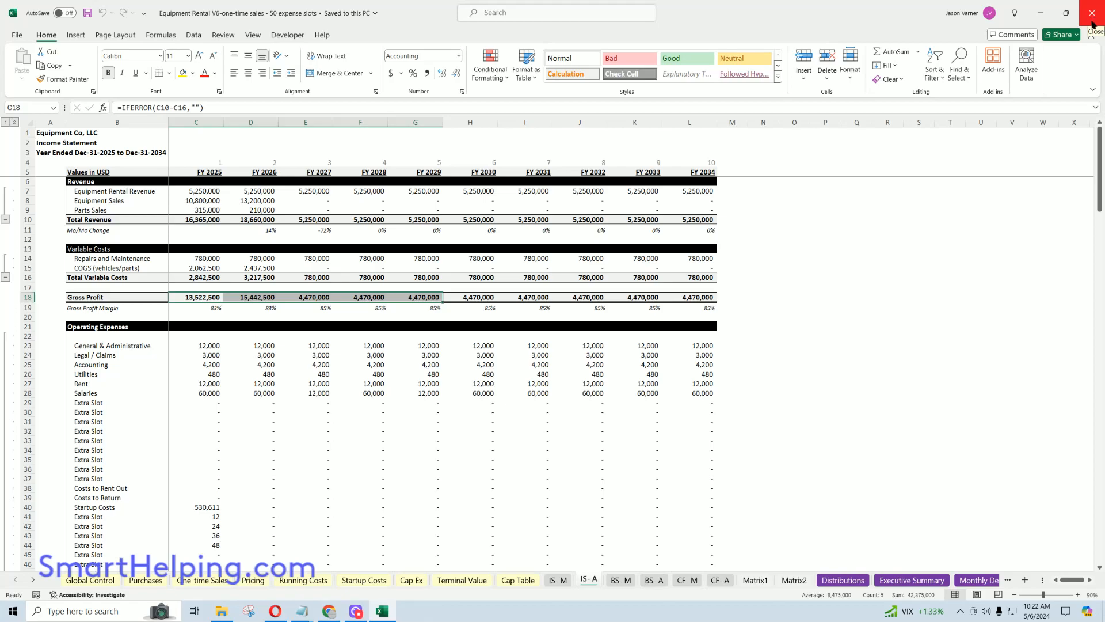
- Close the equipment rental workbook and open "SAAS bottom up vs top down" from the SmartHelping Plus folder
click(1092, 12)
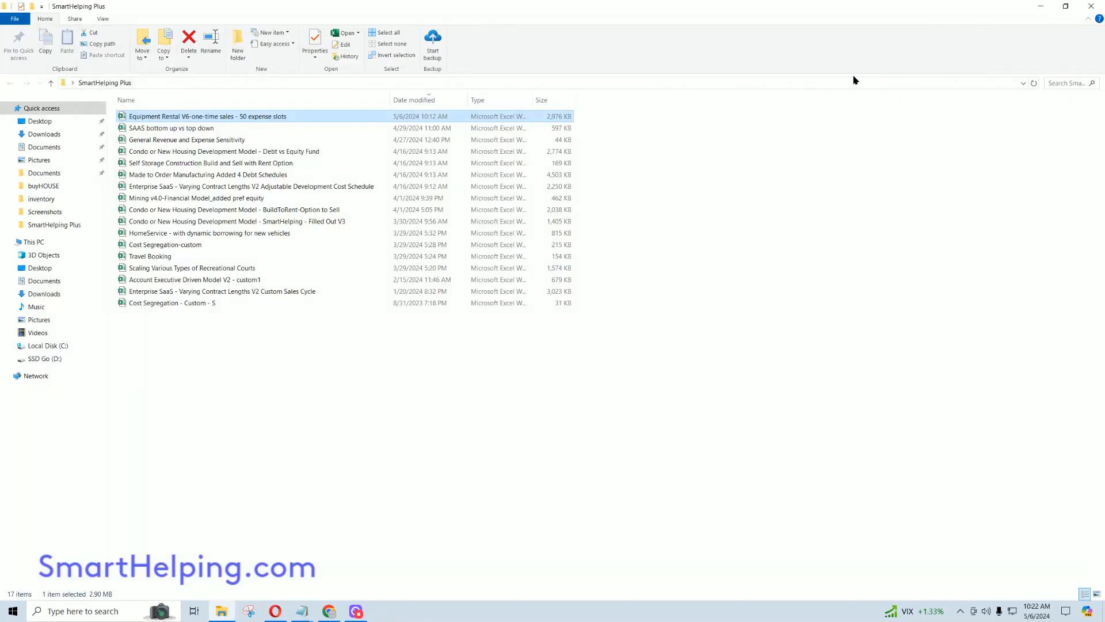
click(199, 130)
double_click(200, 130)
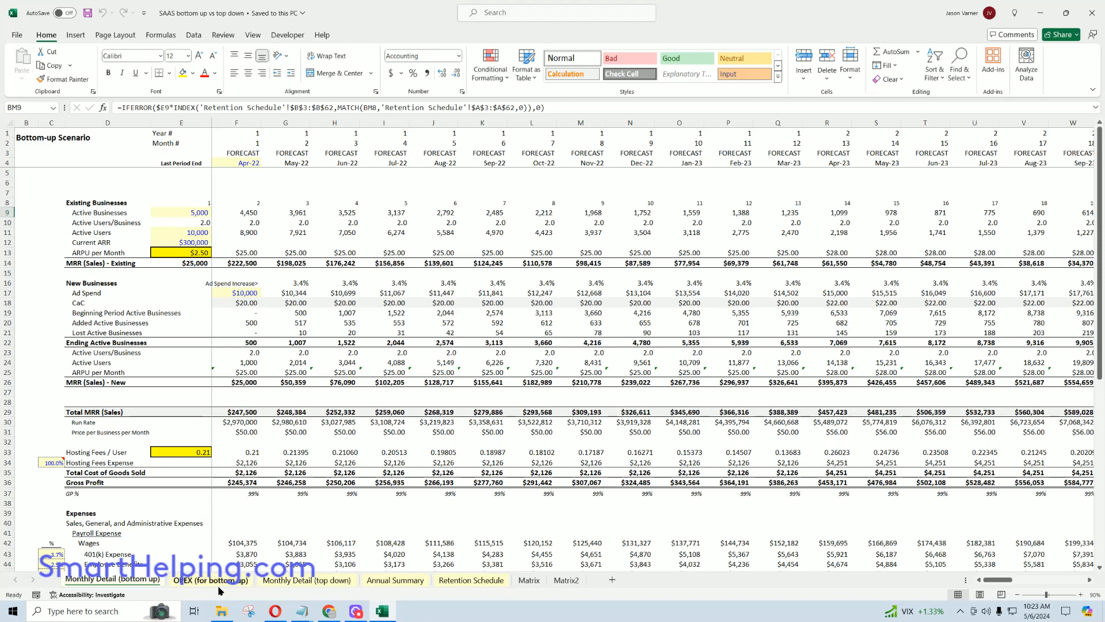
- Inspect the bottom-up scenario's revenue through GP % rows on the Annual Summary, and bring up the bottom-up Monthly Detail sheet
click(395, 580)
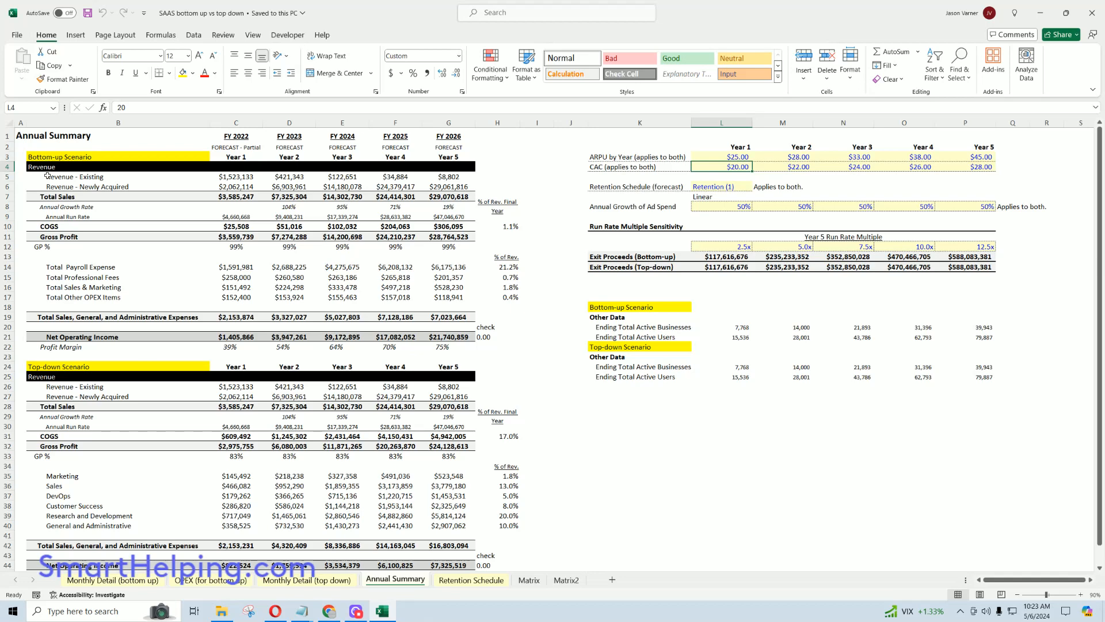
drag(47, 176, 441, 247)
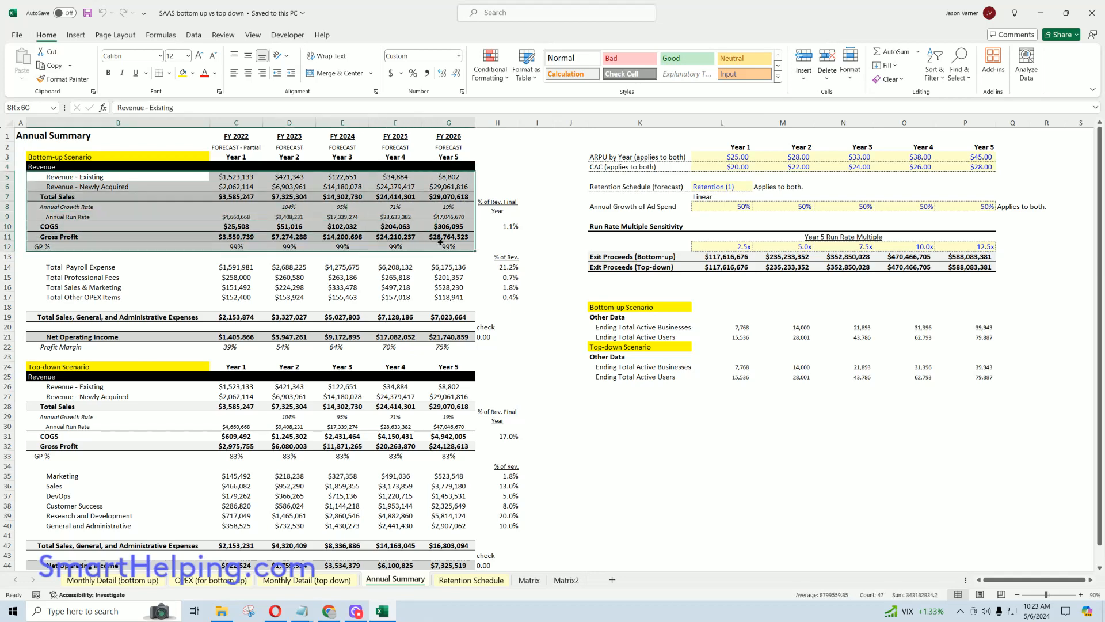
click(101, 582)
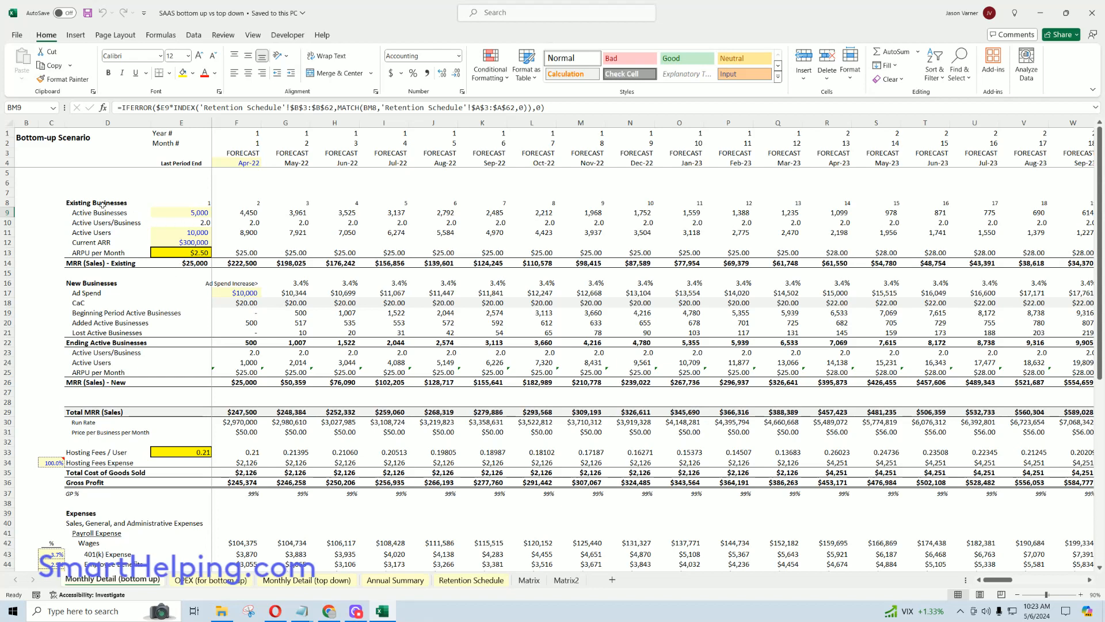
- Inspect the Existing Businesses block on the bottom-up sheet and the Retention - Existing column on the Retention Schedule sheet
drag(106, 205, 348, 263)
click(471, 579)
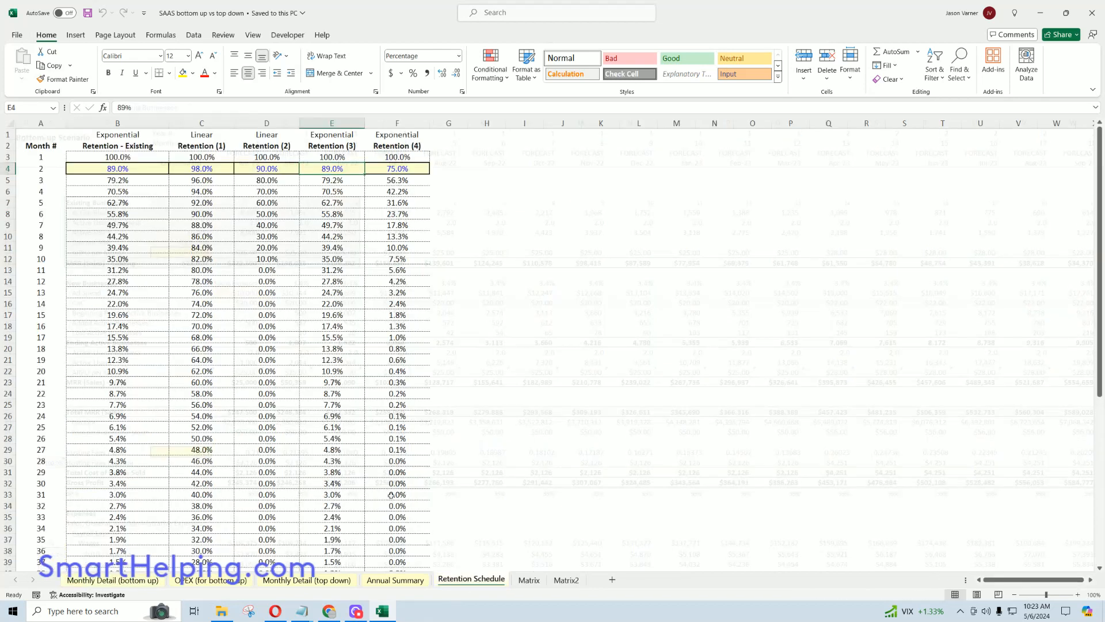
click(128, 157)
drag(128, 158, 124, 180)
click(123, 118)
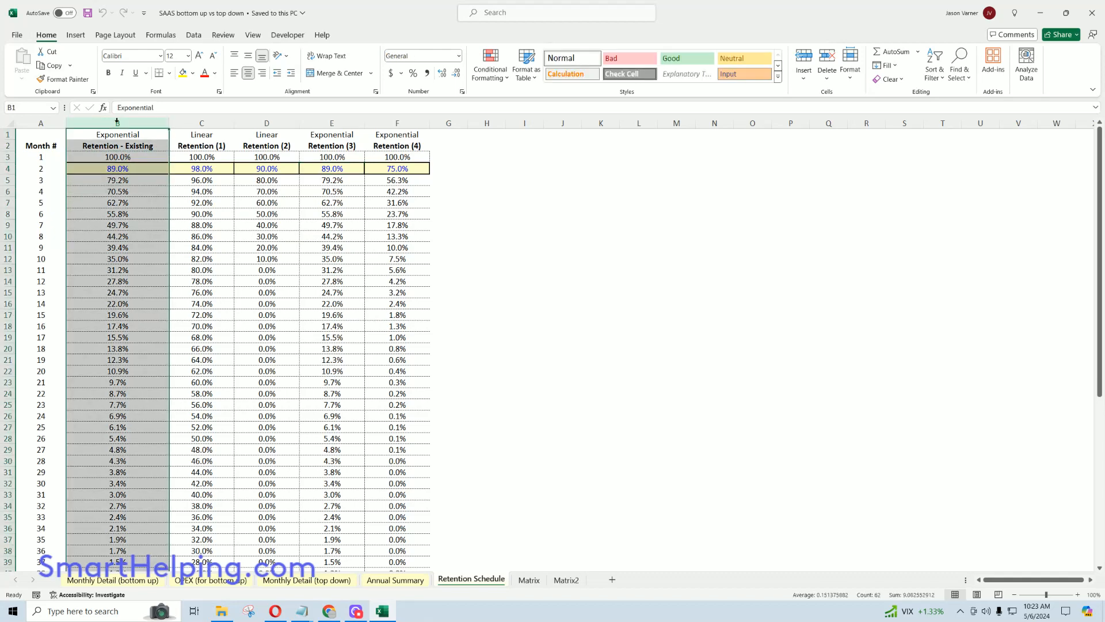
- Review the Active Businesses, Active Users/Business, Active Users and Current ARR starting inputs on the bottom-up Monthly Detail sheet
click(123, 579)
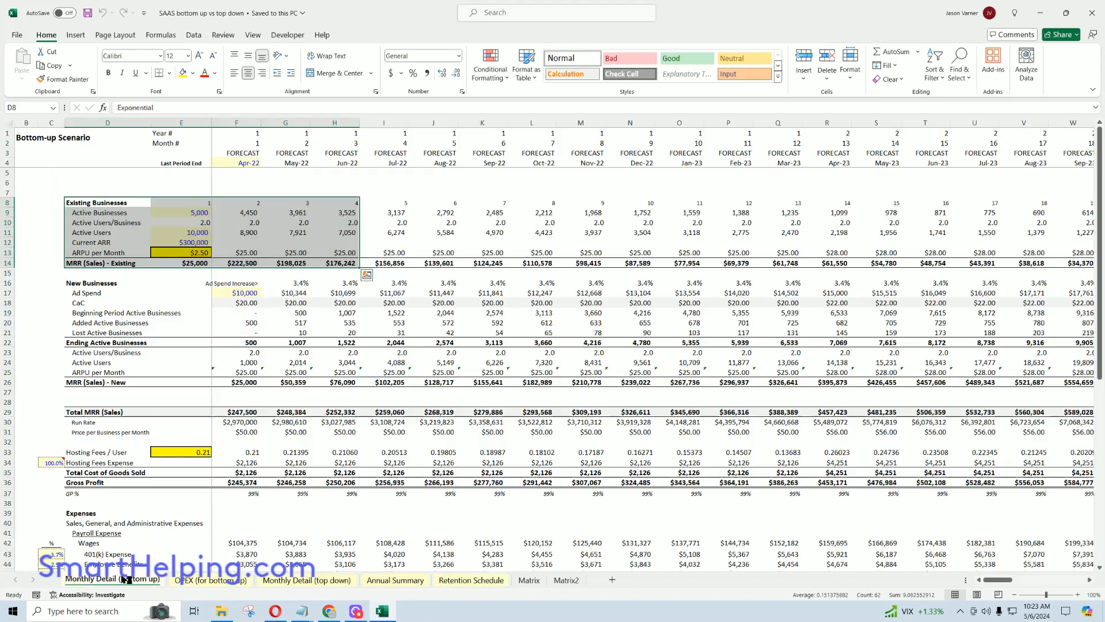
click(191, 211)
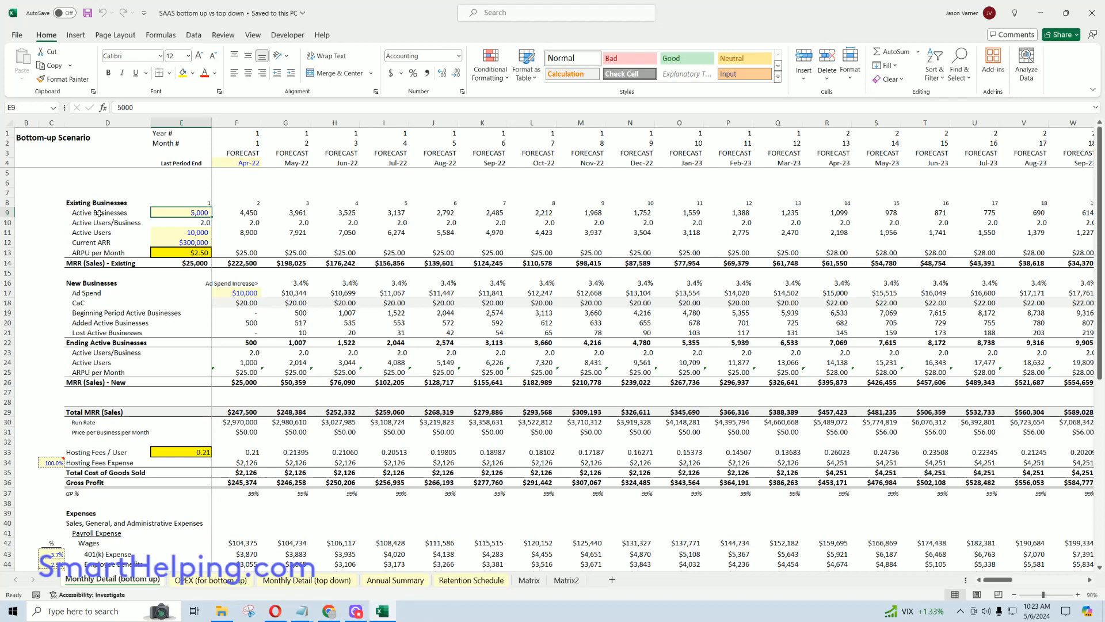
drag(99, 215, 172, 212)
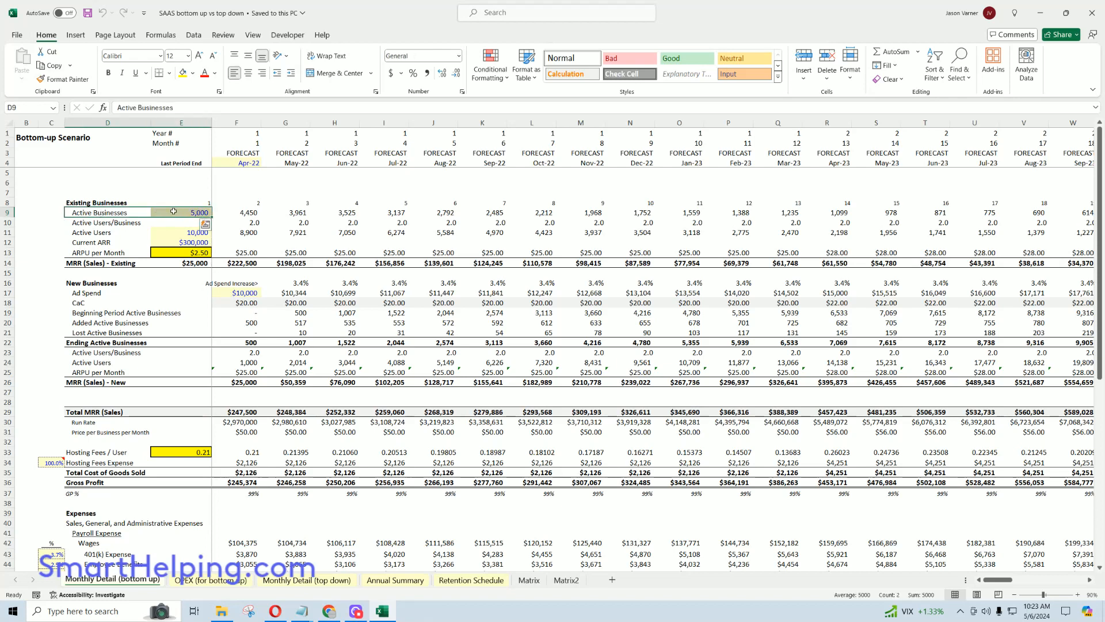
click(180, 233)
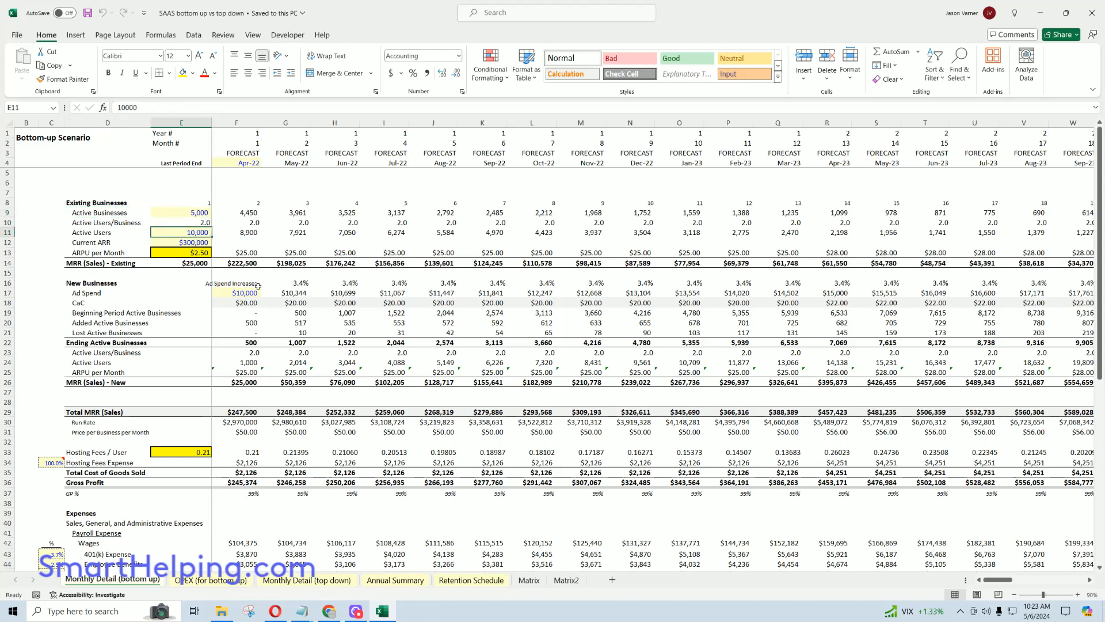
click(191, 223)
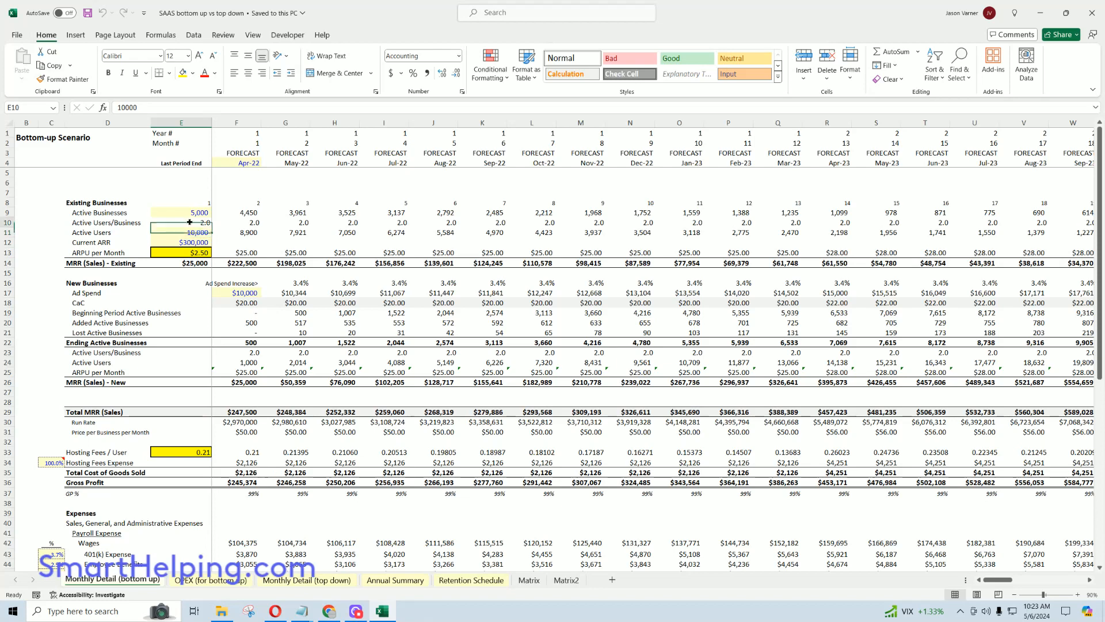
click(242, 222)
click(197, 214)
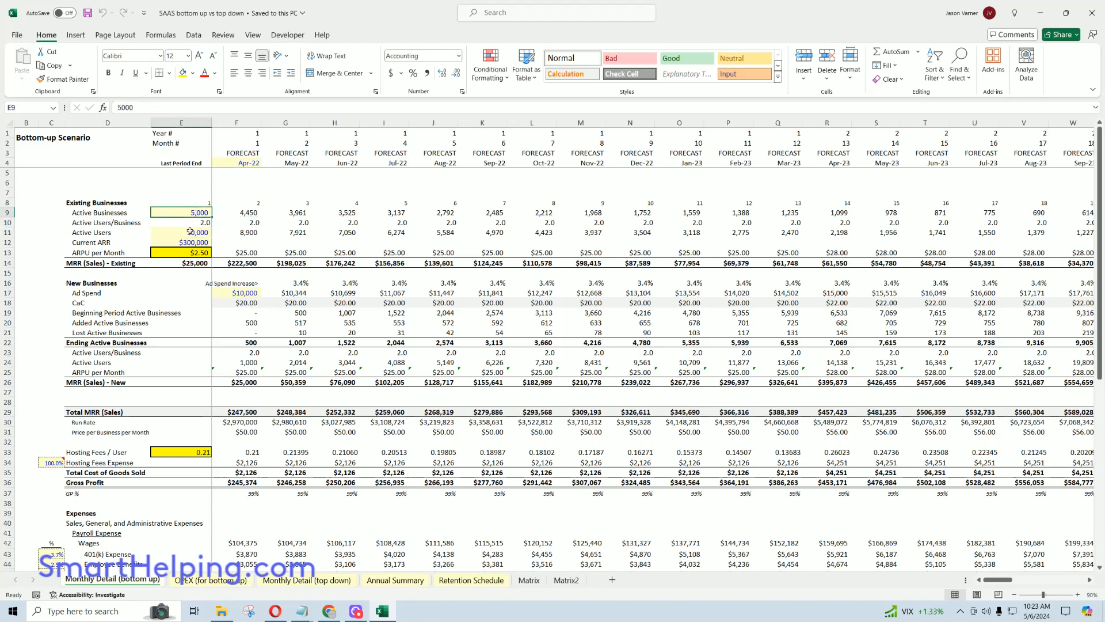
click(185, 232)
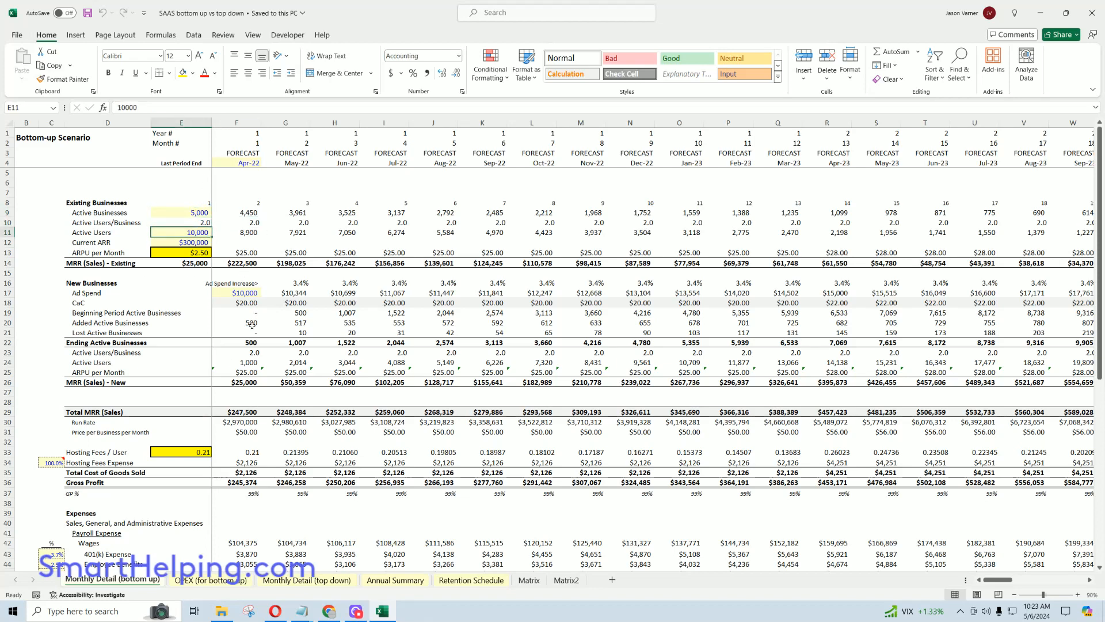
click(189, 214)
click(193, 232)
click(194, 243)
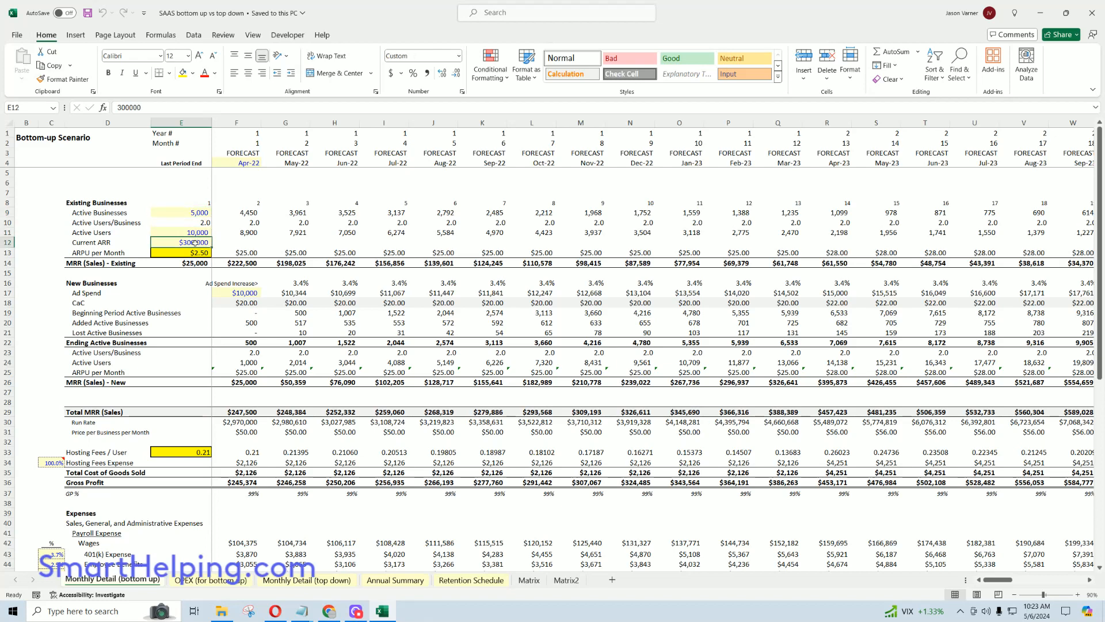
- Inspect the existing-business MRR for the first three forecast months and the formula behind the starting ARPU per Month
click(237, 291)
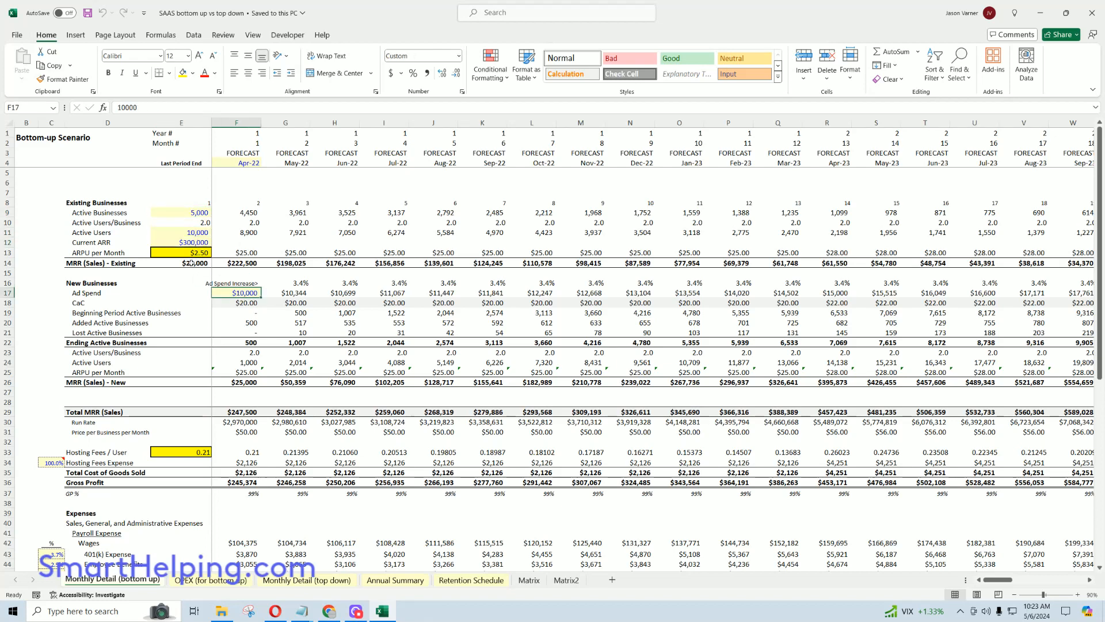
drag(231, 262, 341, 263)
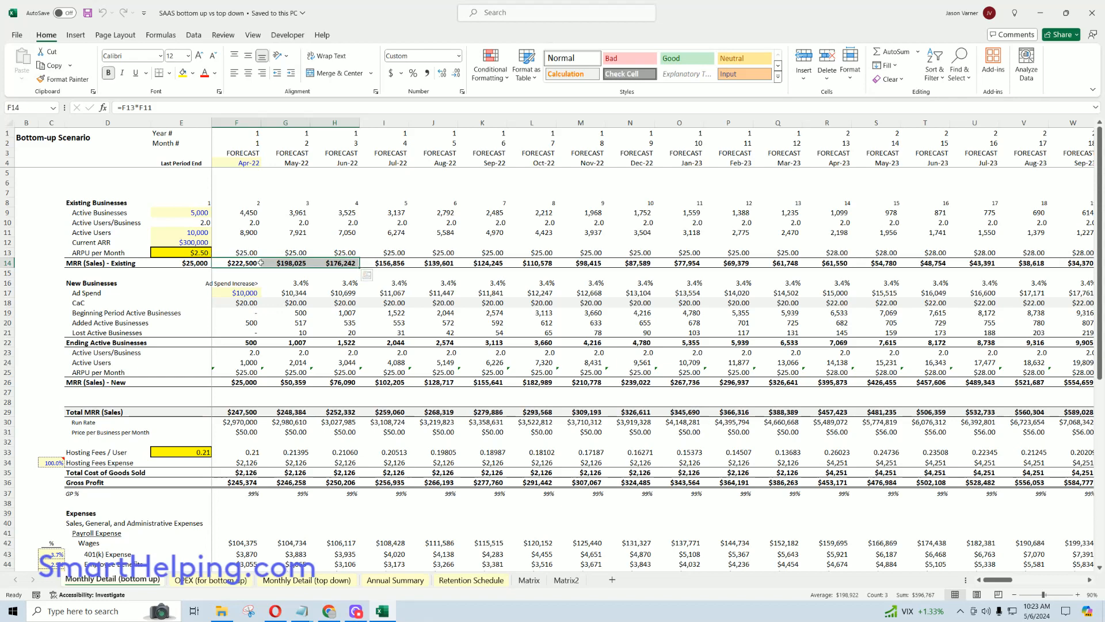
click(194, 254)
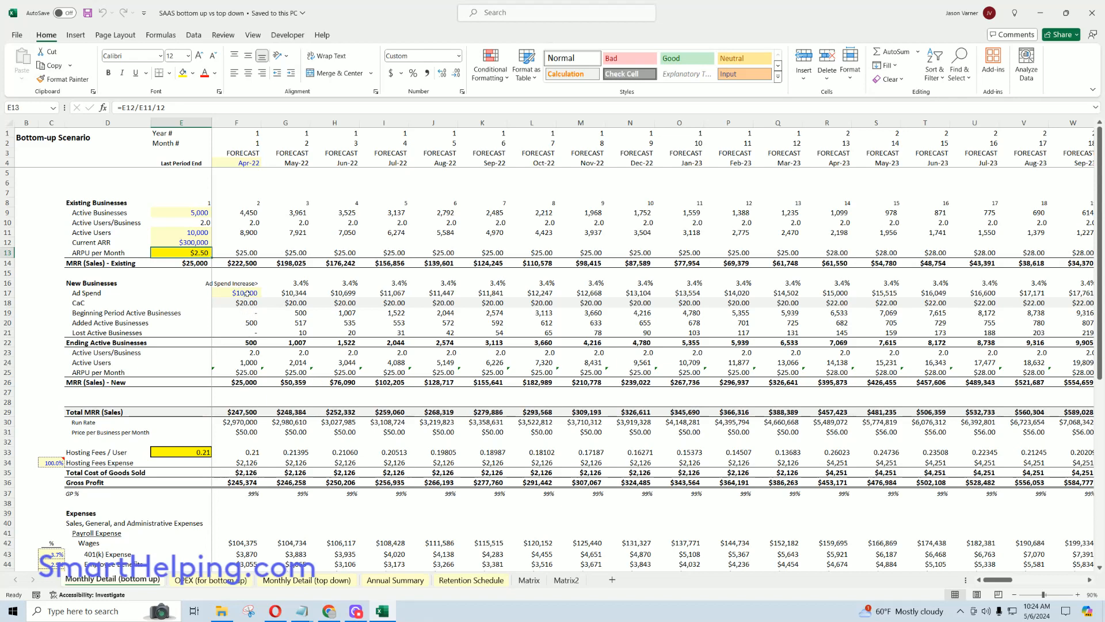
- Examine how Added Active Businesses derives from Ad Spend and CaC in the New Businesses block, including the monthly CaC row
click(254, 322)
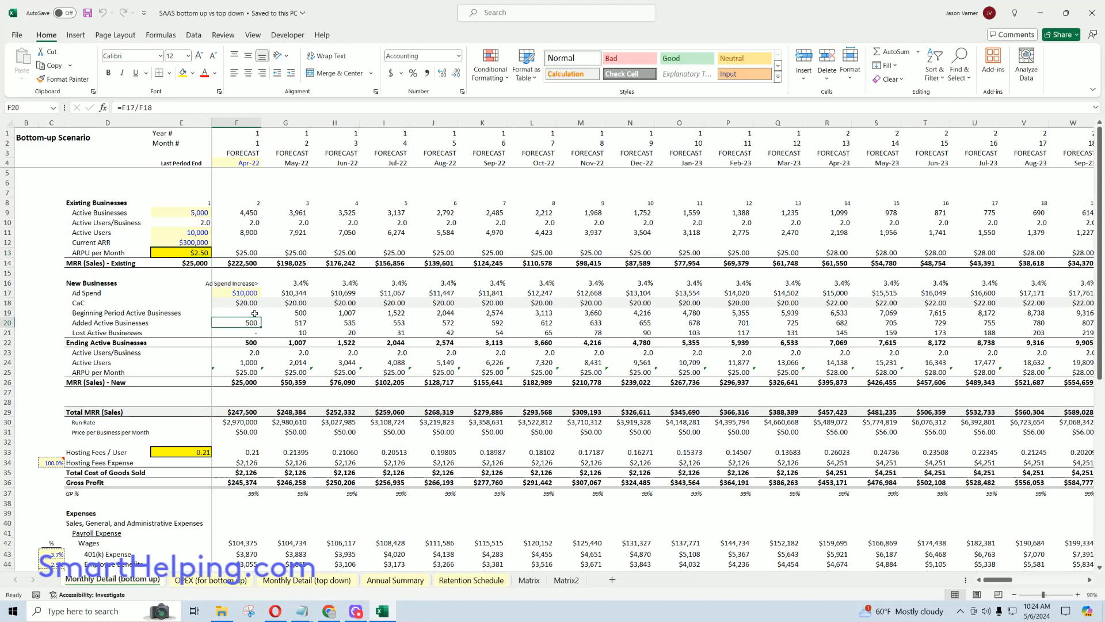
click(247, 292)
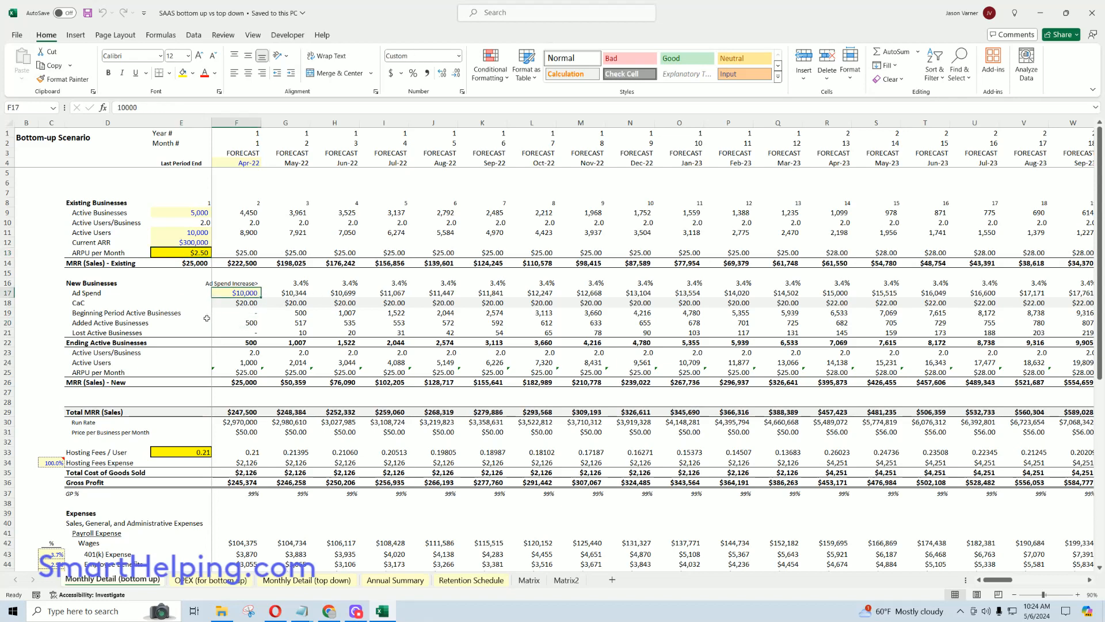
click(259, 304)
click(290, 303)
click(331, 304)
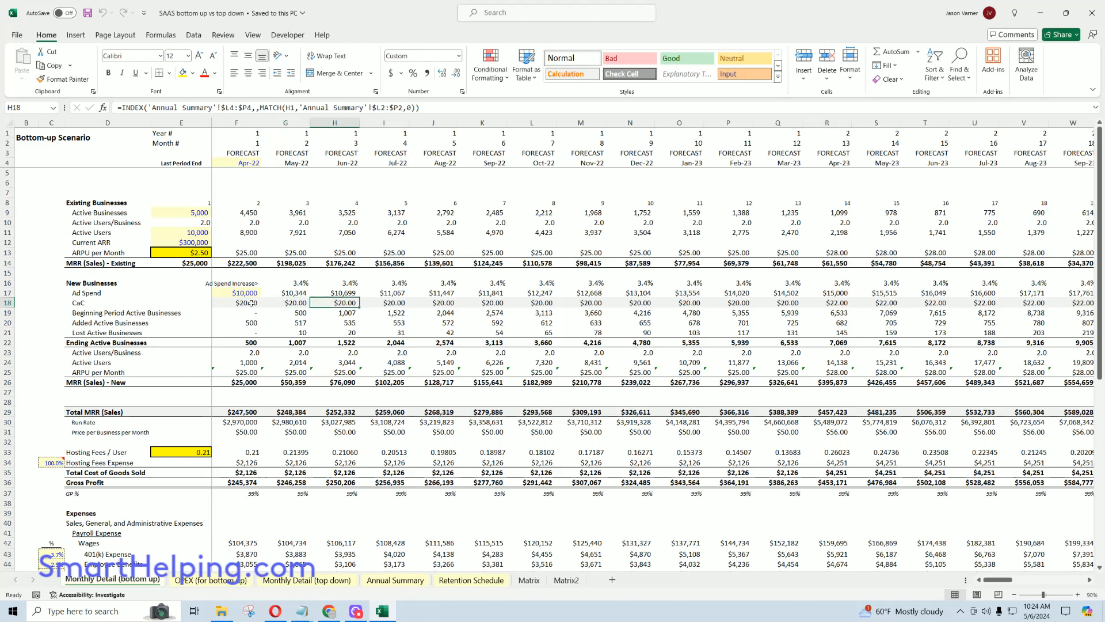
drag(248, 304, 434, 302)
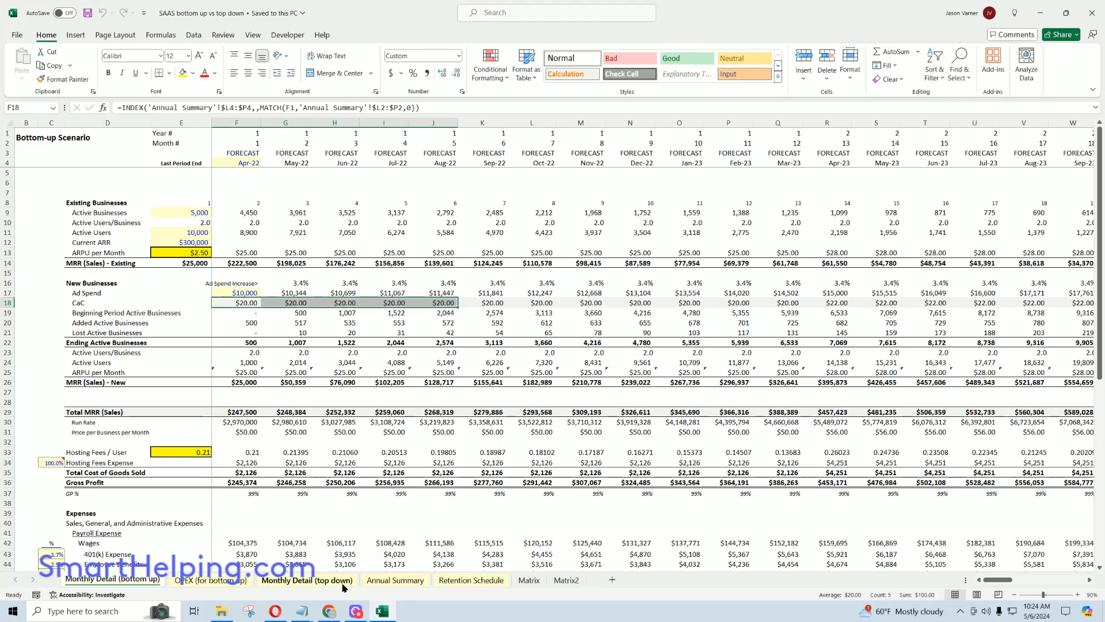
- Review the yearly CAC and ARPU assumptions that apply to both scenarios on the Annual Summary sheet
click(395, 579)
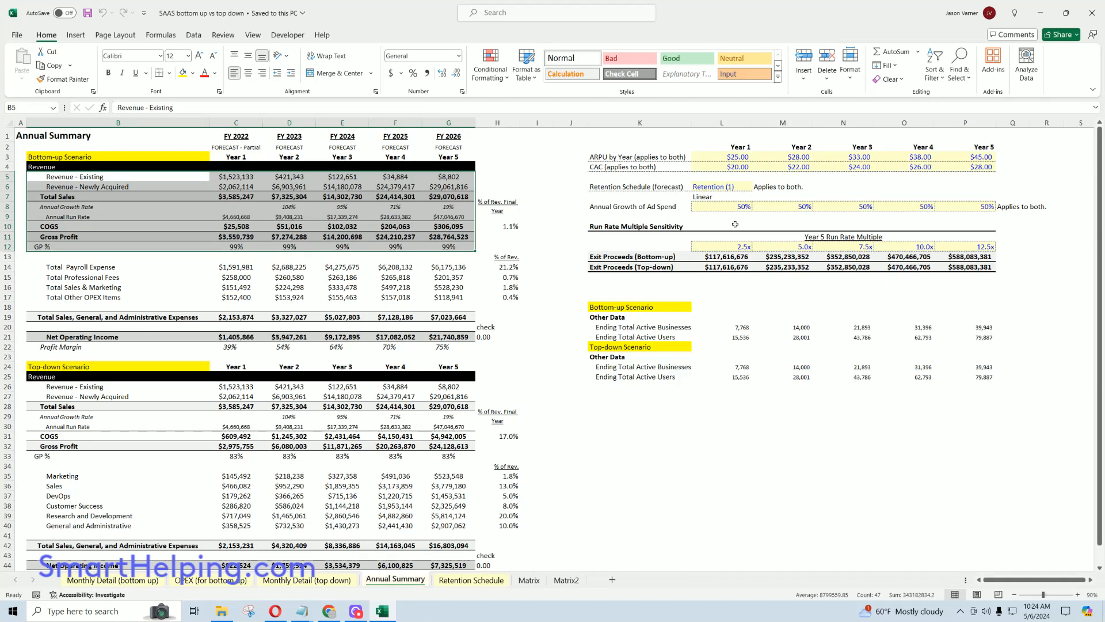
drag(739, 166, 961, 166)
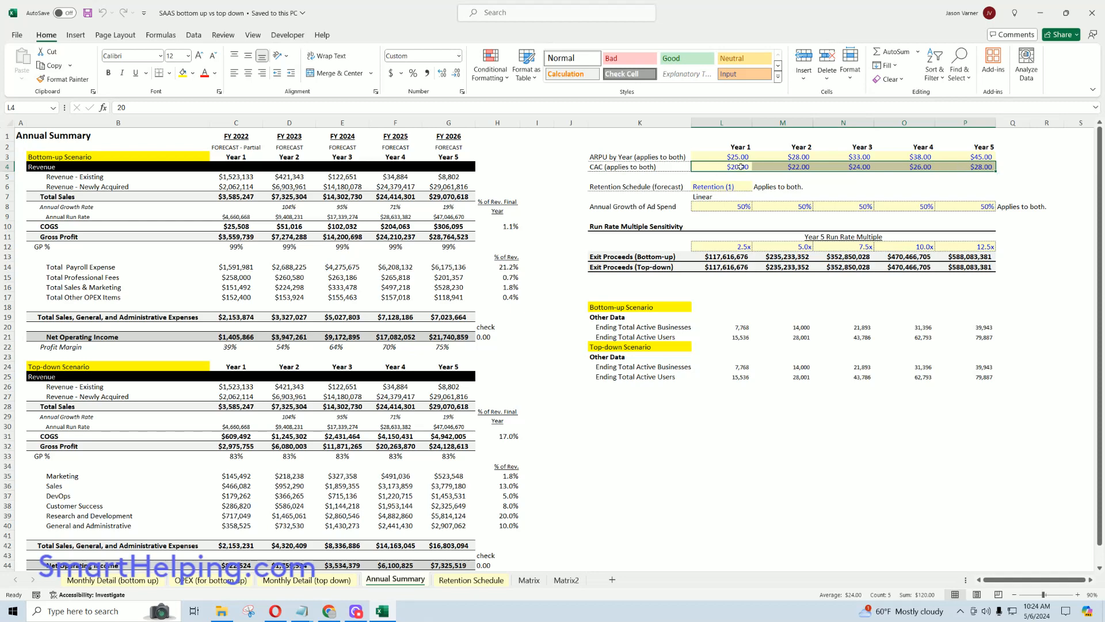
click(740, 167)
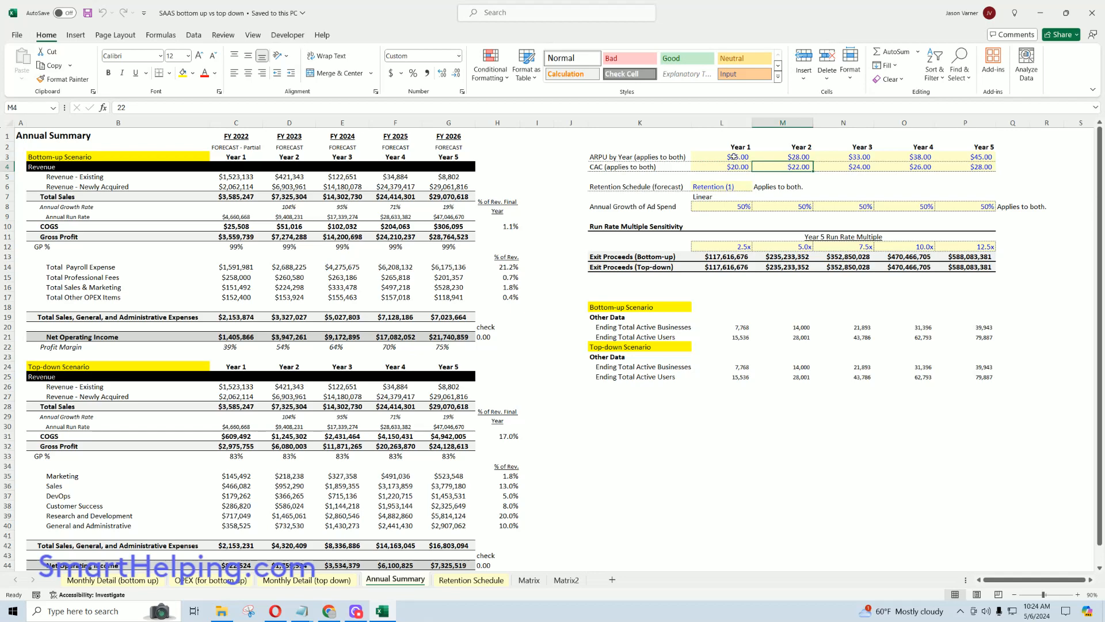
click(734, 159)
key(Right)
key(Right)
key(Right)
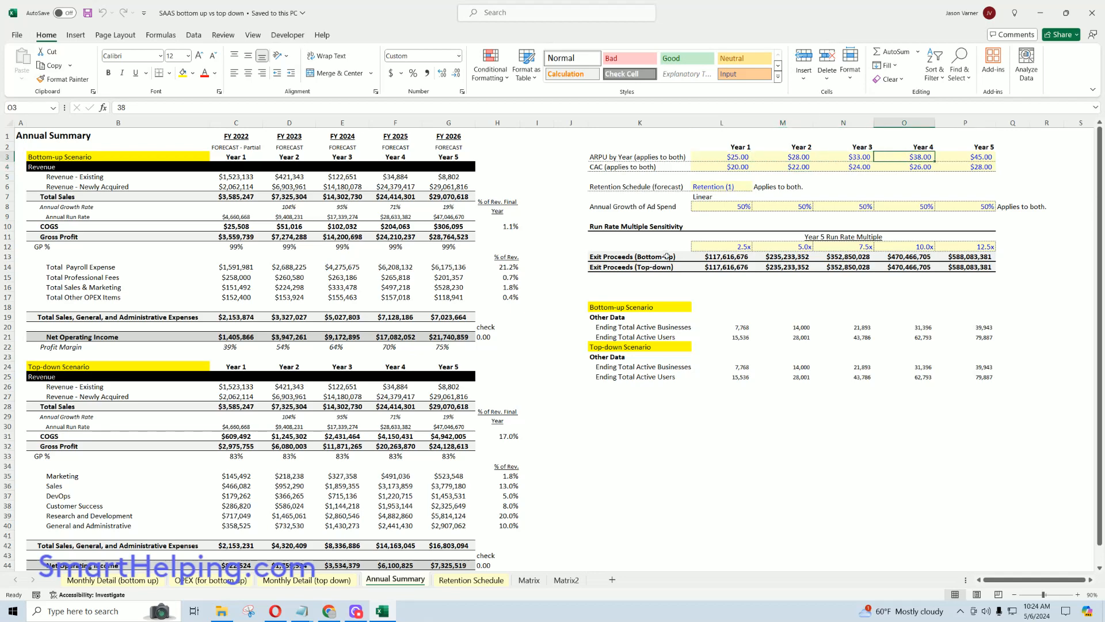
- Look through the forecast's Retention Schedule options and bring up the linear Retention (1) and (2) columns on the Retention Schedule sheet
click(724, 187)
click(757, 186)
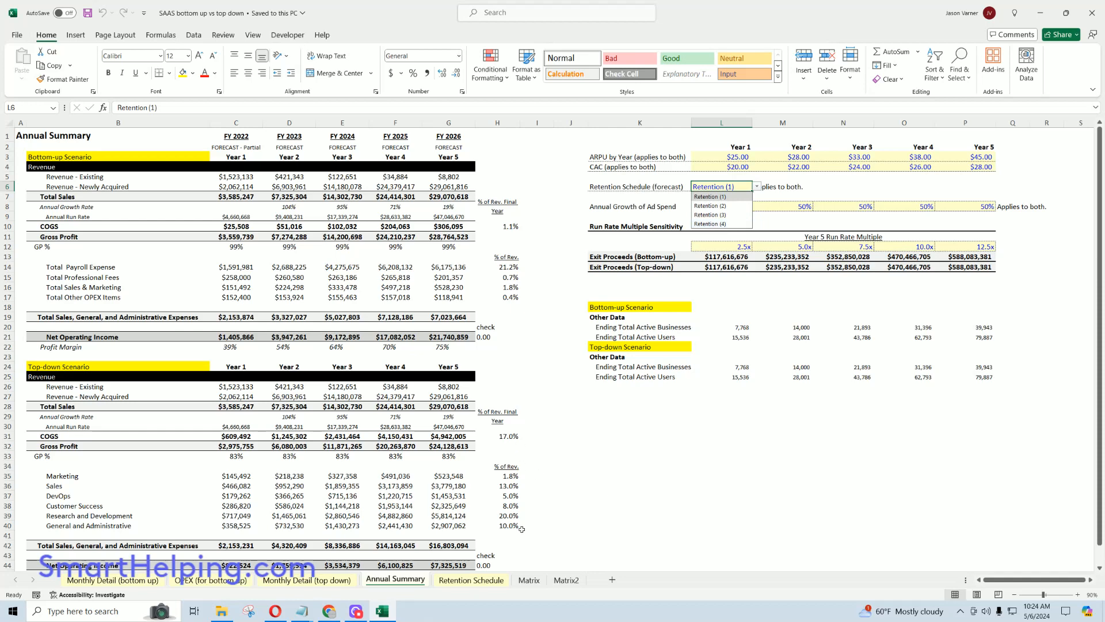
click(472, 580)
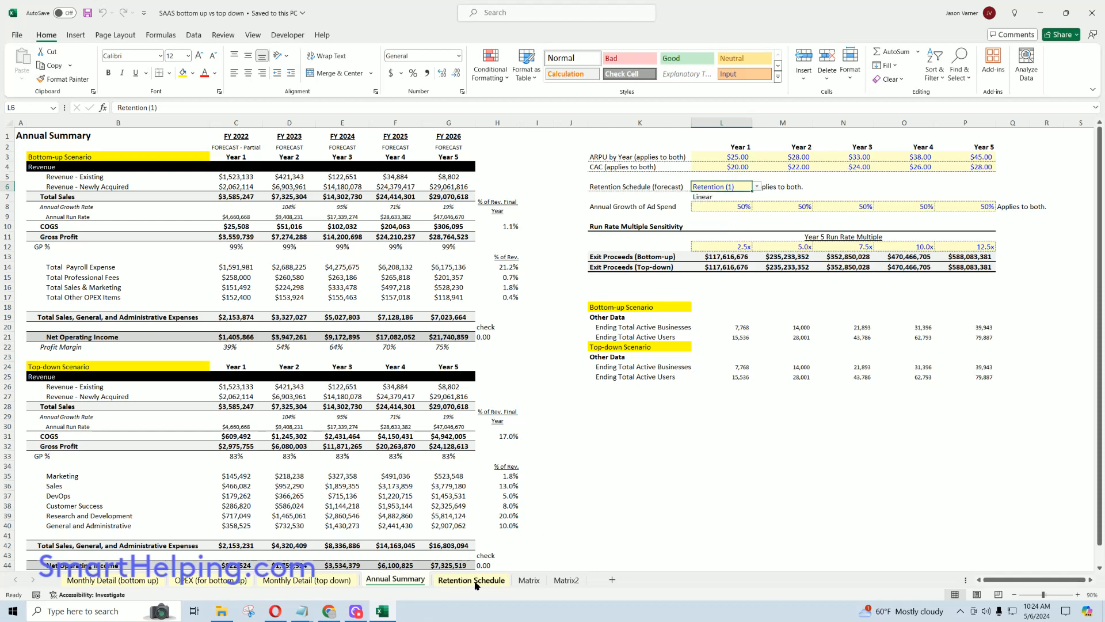
click(201, 123)
drag(261, 121, 210, 123)
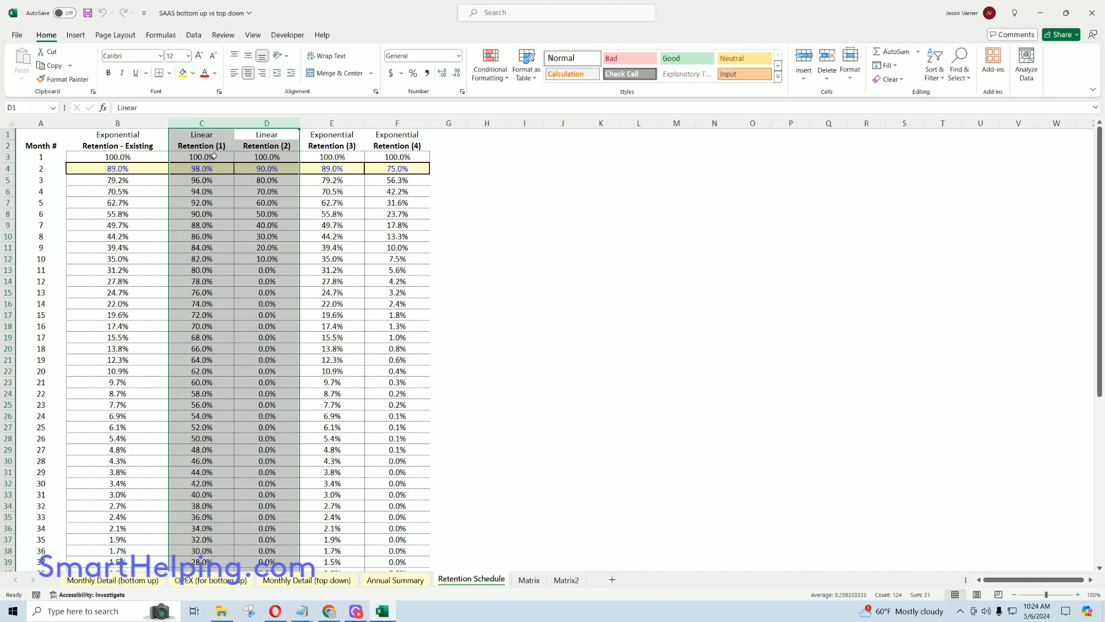
- Examine the linear Retention (1) values and formulas month by month, down to the end of the schedule
drag(214, 156, 214, 168)
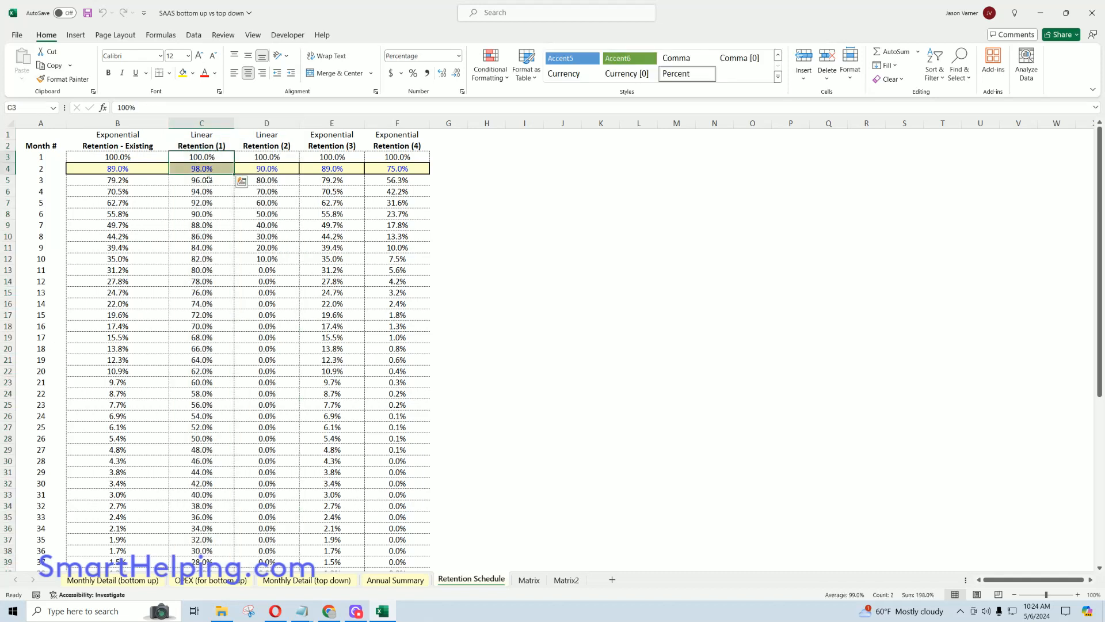
click(208, 180)
click(211, 157)
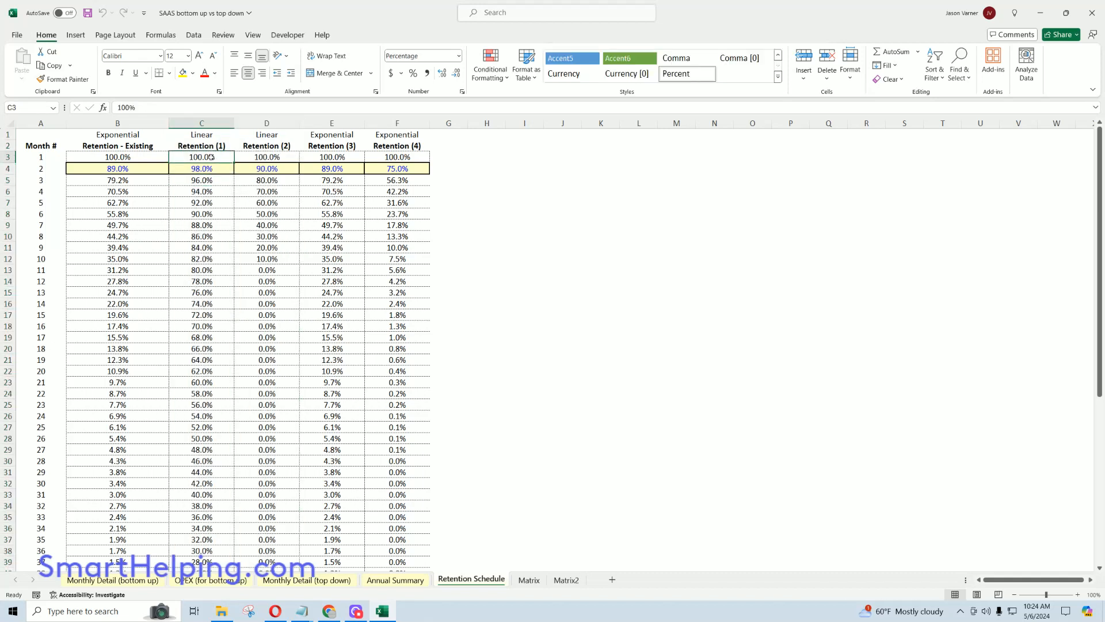
click(205, 169)
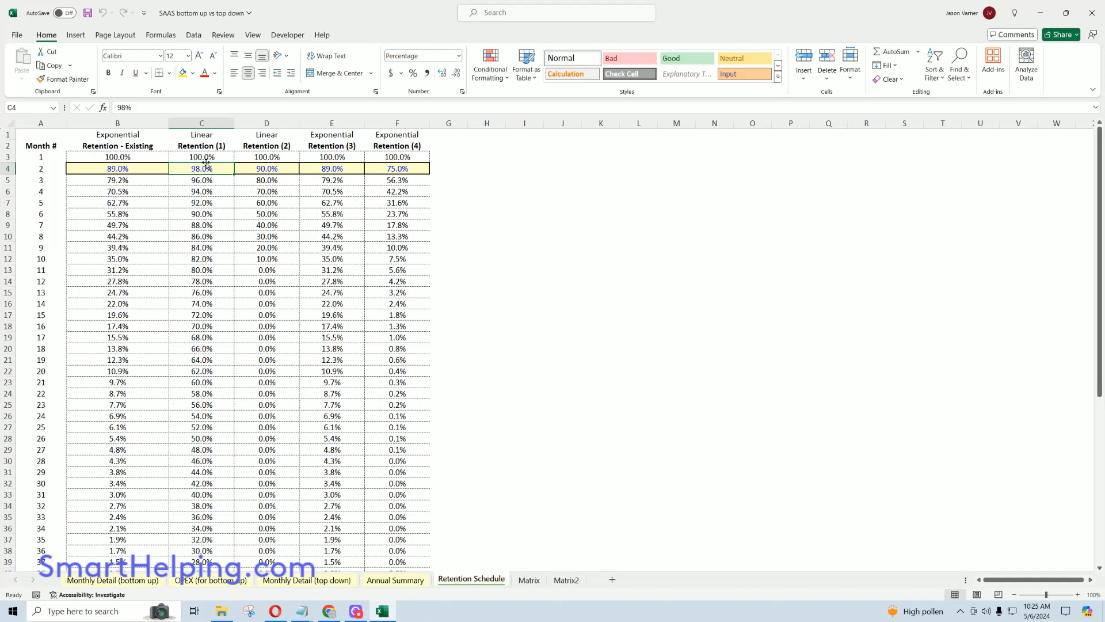
click(206, 179)
click(206, 192)
click(207, 203)
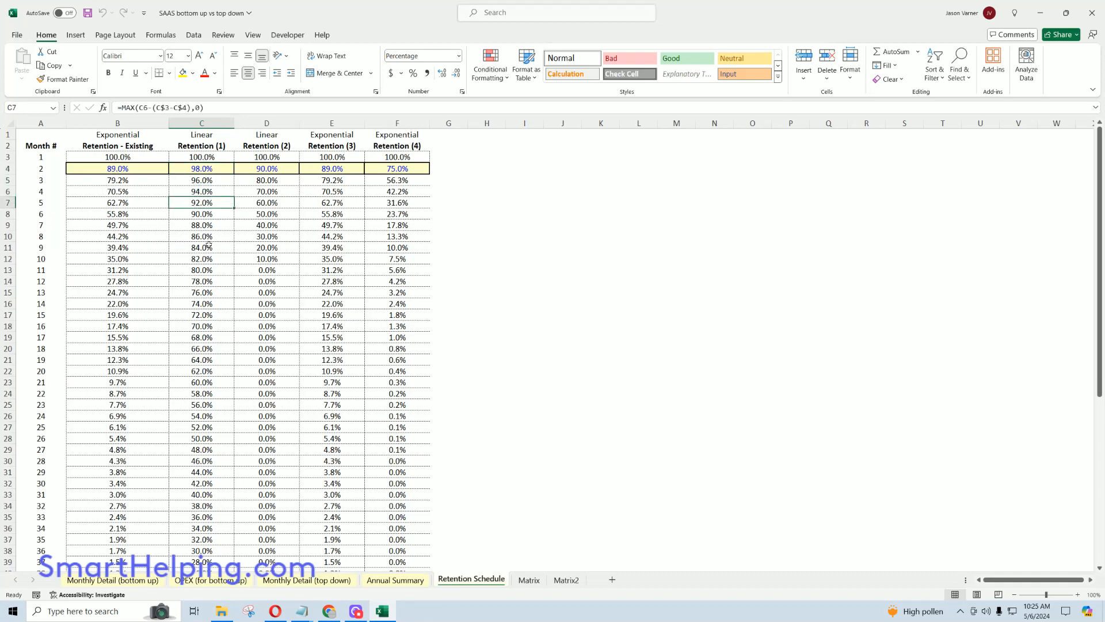
scroll(207, 231, down, 10)
scroll(207, 245, down, 5)
scroll(199, 211, up, 15)
- Examine the exponential Retention (3) and (4) columns, tracing the Retention (3) decay formula month by month through the schedule
drag(332, 140, 396, 228)
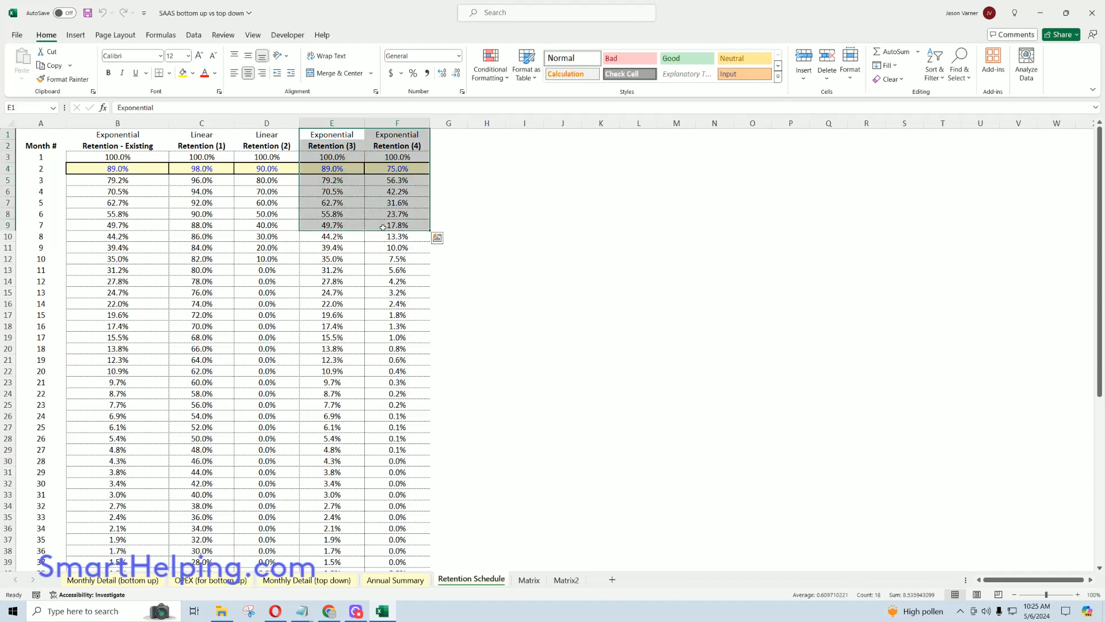
click(333, 168)
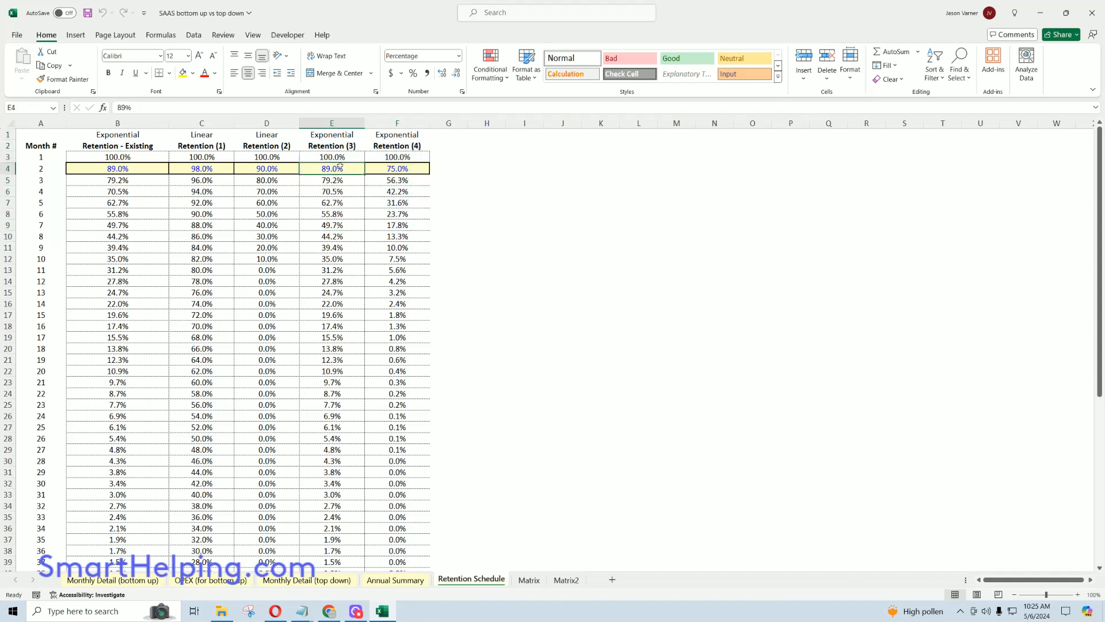
click(342, 157)
click(342, 168)
click(335, 181)
click(342, 192)
click(340, 203)
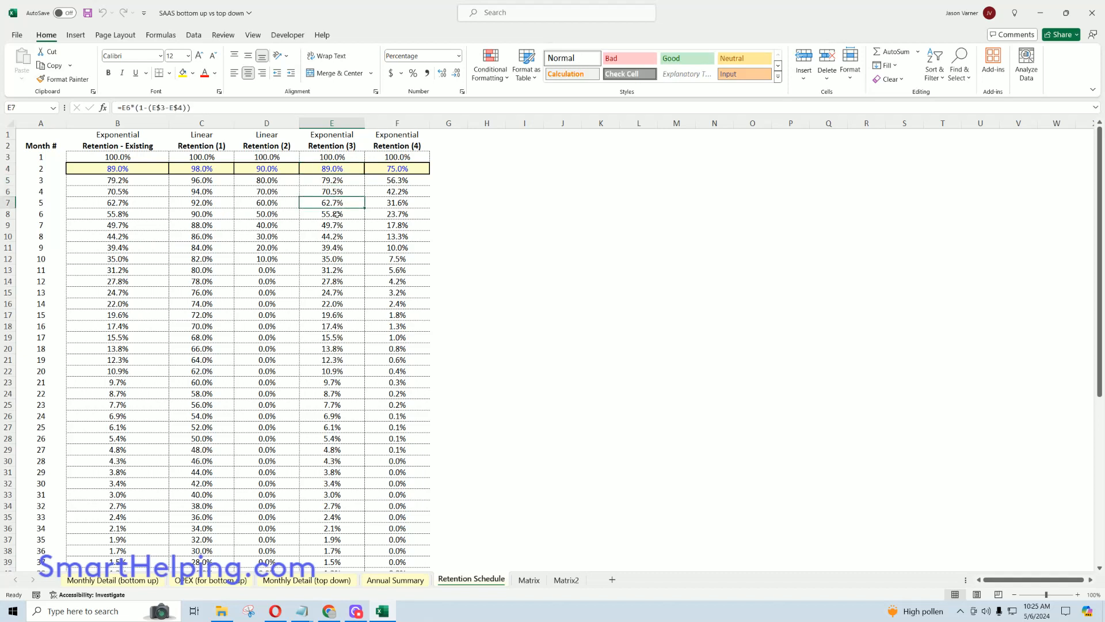
click(338, 215)
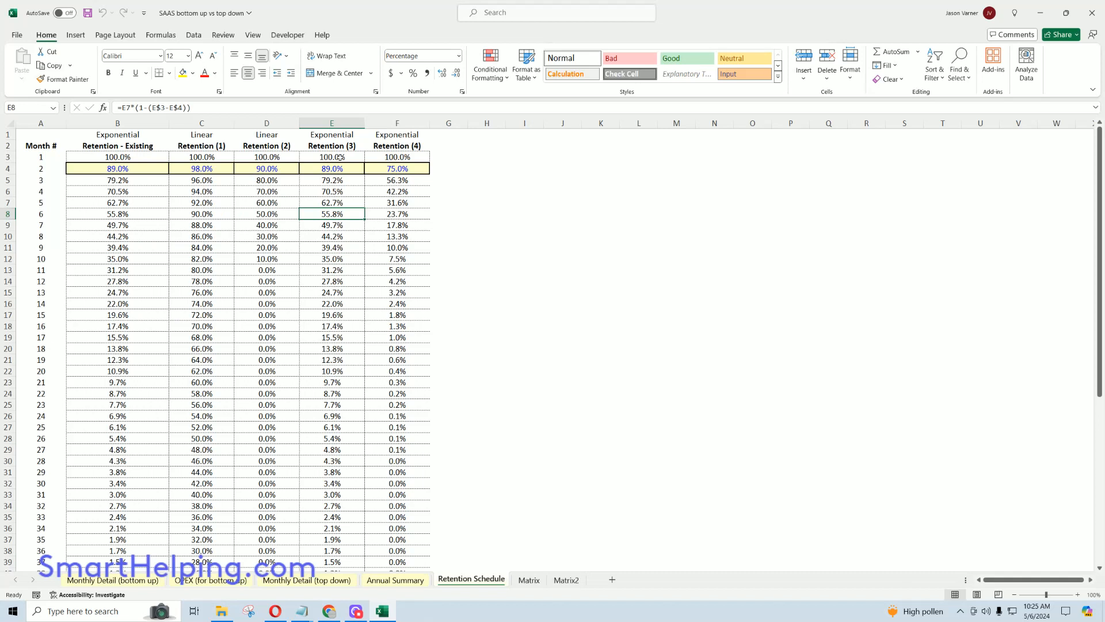
drag(340, 157, 338, 237)
drag(336, 158, 332, 407)
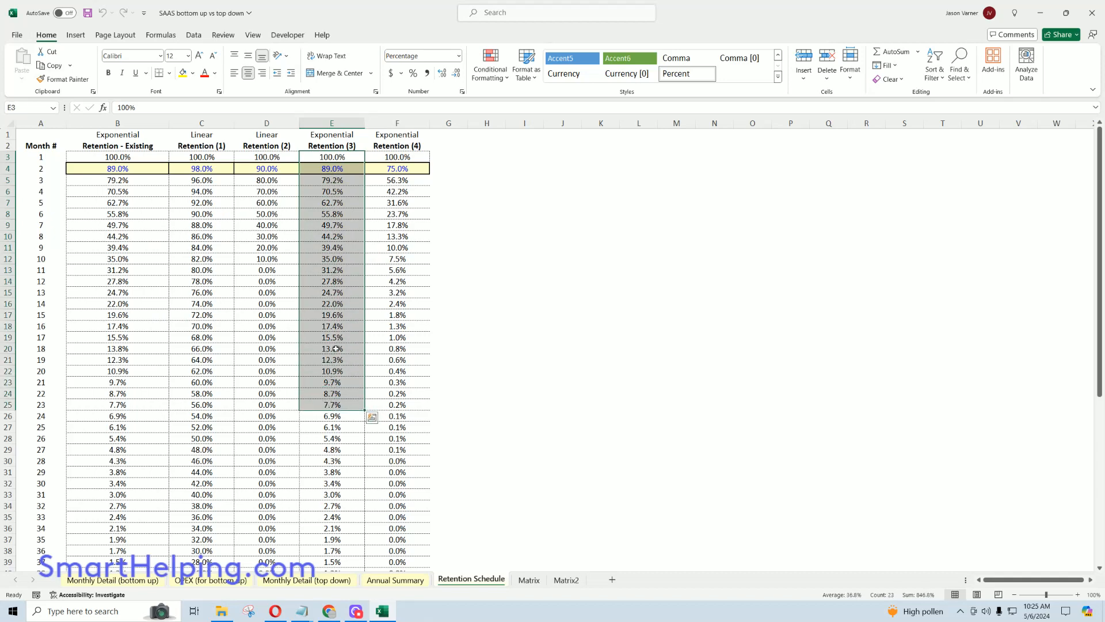
scroll(336, 345, down, 11)
scroll(343, 392, up, 11)
- Review the New Businesses block on the Monthly Detail (bottom up) sheet, from ad spend through new MRR, and the cost rows beneath it
click(276, 581)
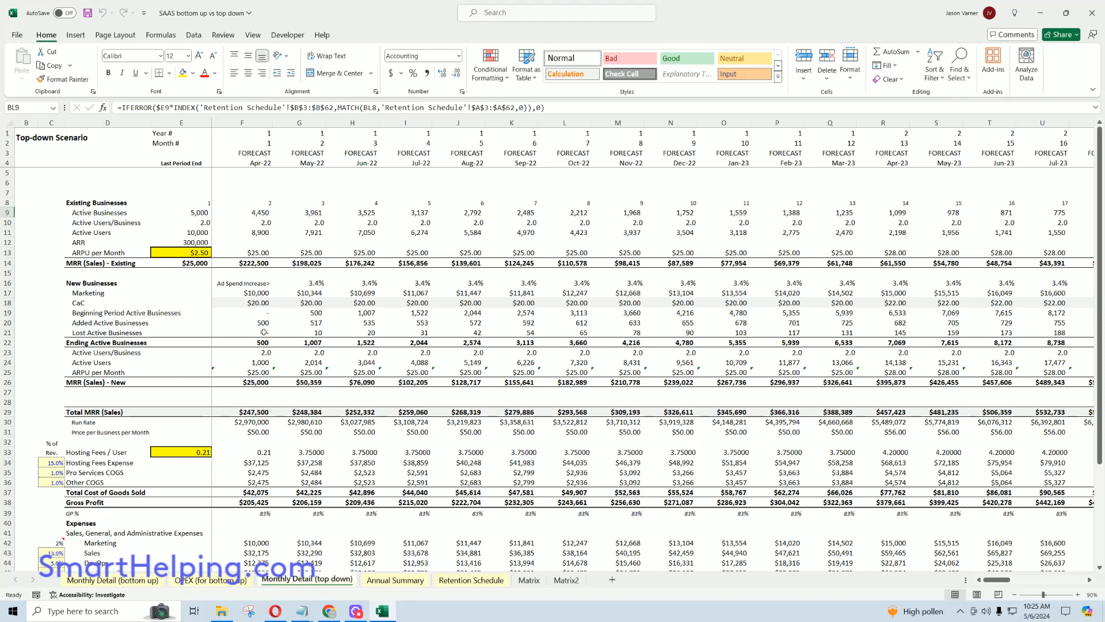
click(138, 579)
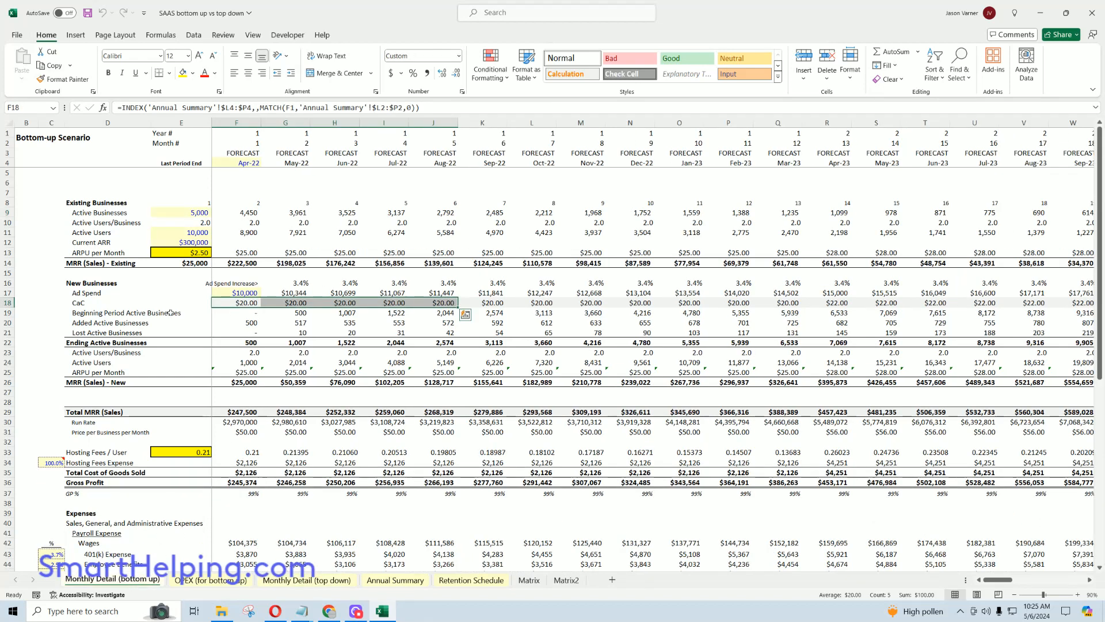
drag(82, 288, 804, 382)
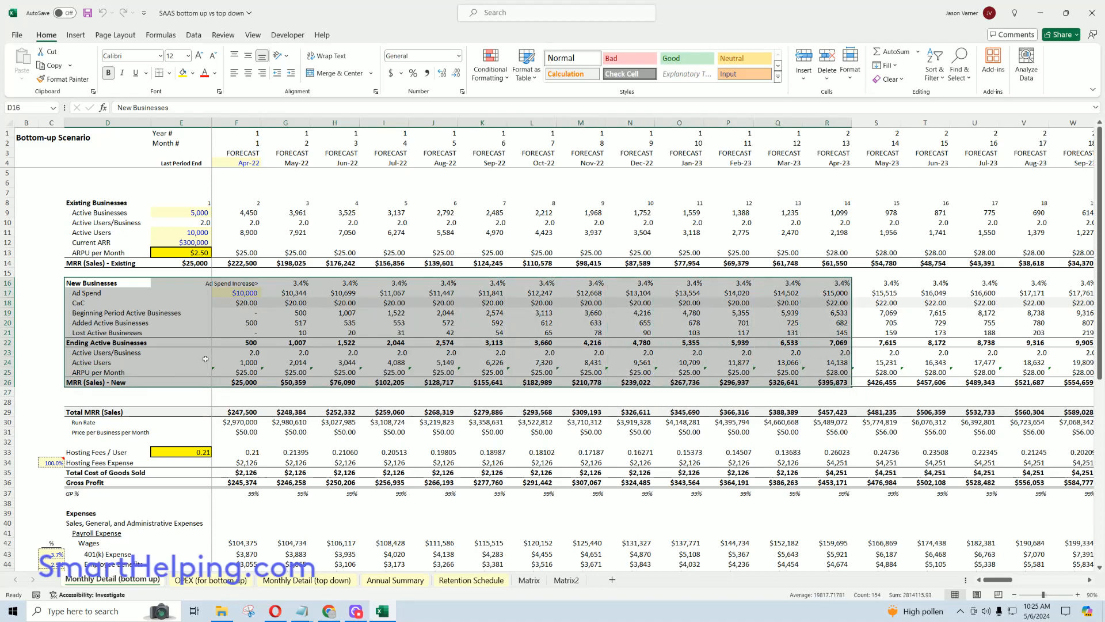
scroll(208, 353, down, 4)
scroll(208, 353, up, 4)
scroll(209, 343, down, 7)
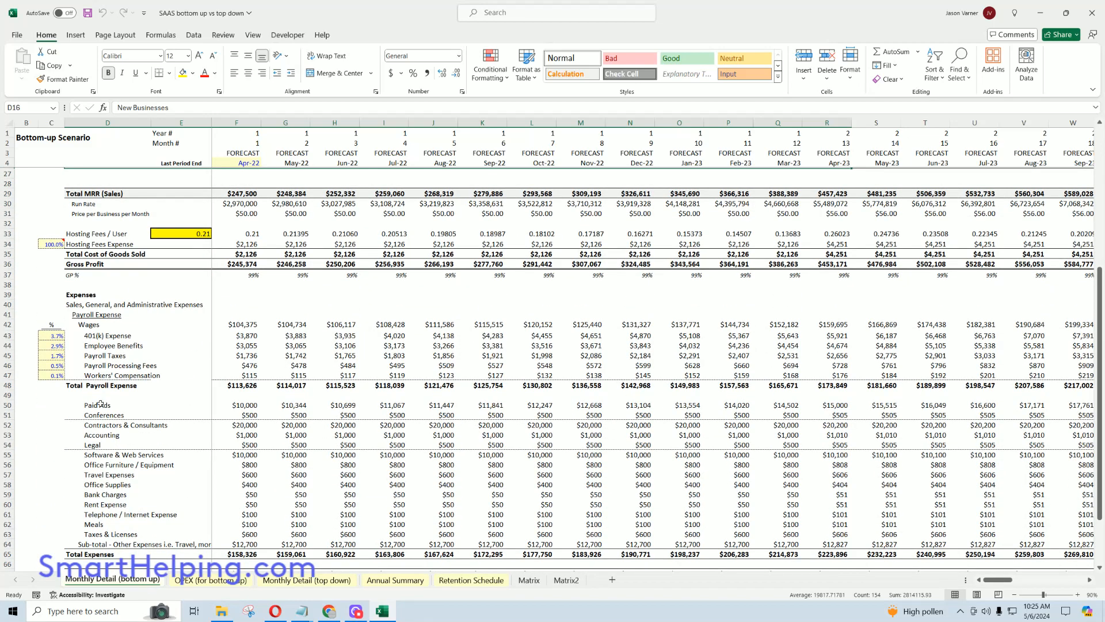
- Inspect the first month's Hosting Fees Expense formula and trace its references to the fee per user and active users
click(35, 265)
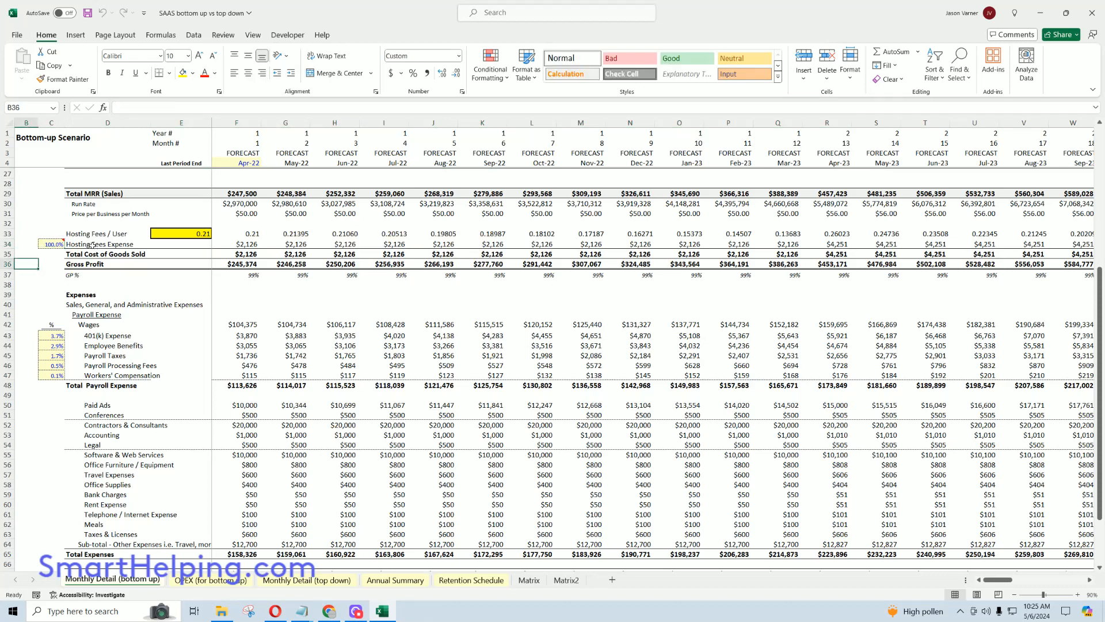
click(252, 244)
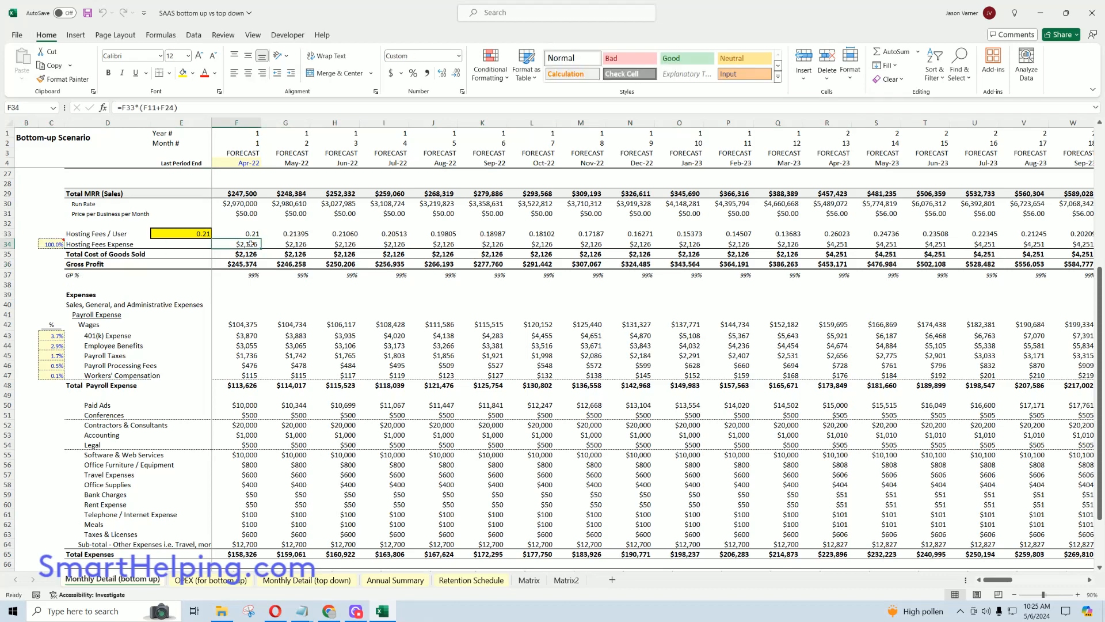
double_click(252, 245)
scroll(311, 320, up, 7)
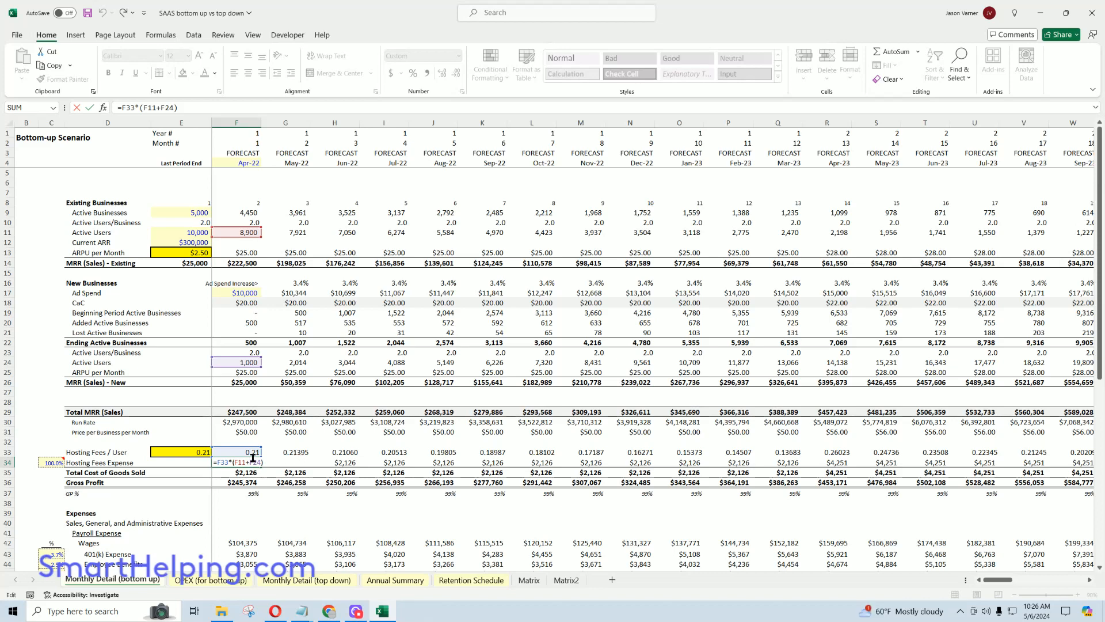
key(Escape)
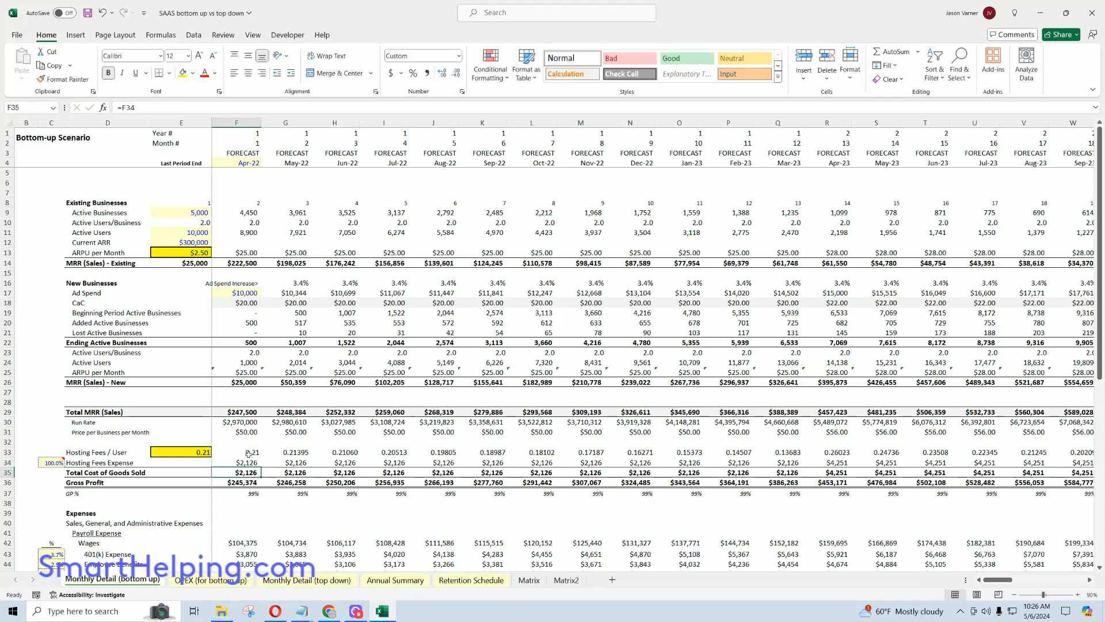
- Examine the annual hosting cost growth input, the monthly Hosting Fees Expense formulas and the first-year Hosting Fees / User values
click(295, 462)
key(Down)
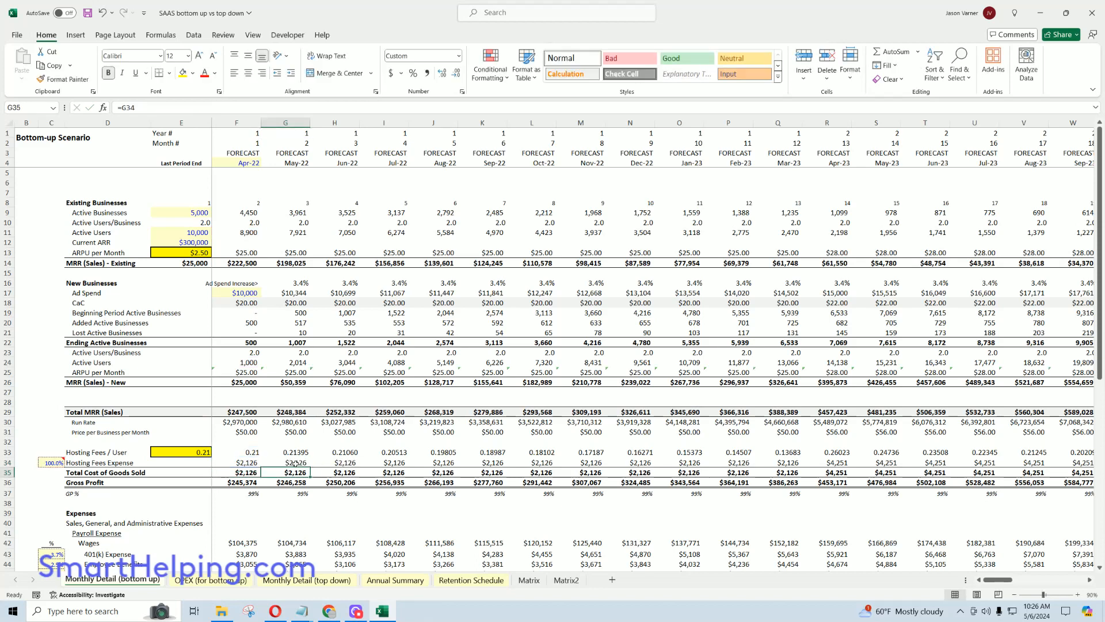
click(53, 464)
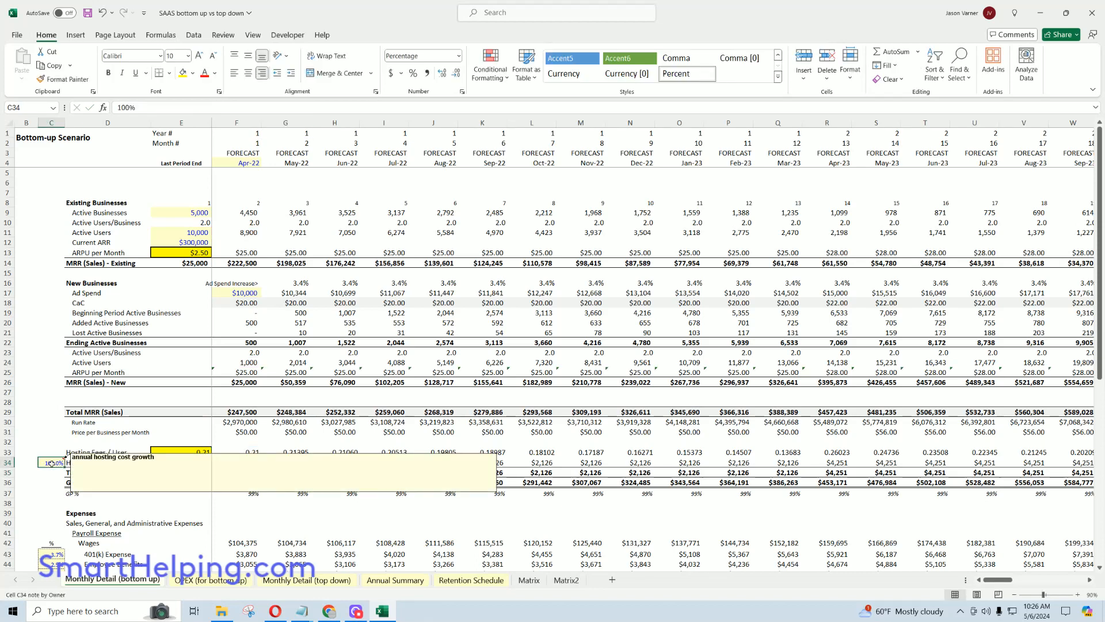
click(48, 481)
click(246, 463)
click(296, 463)
click(345, 463)
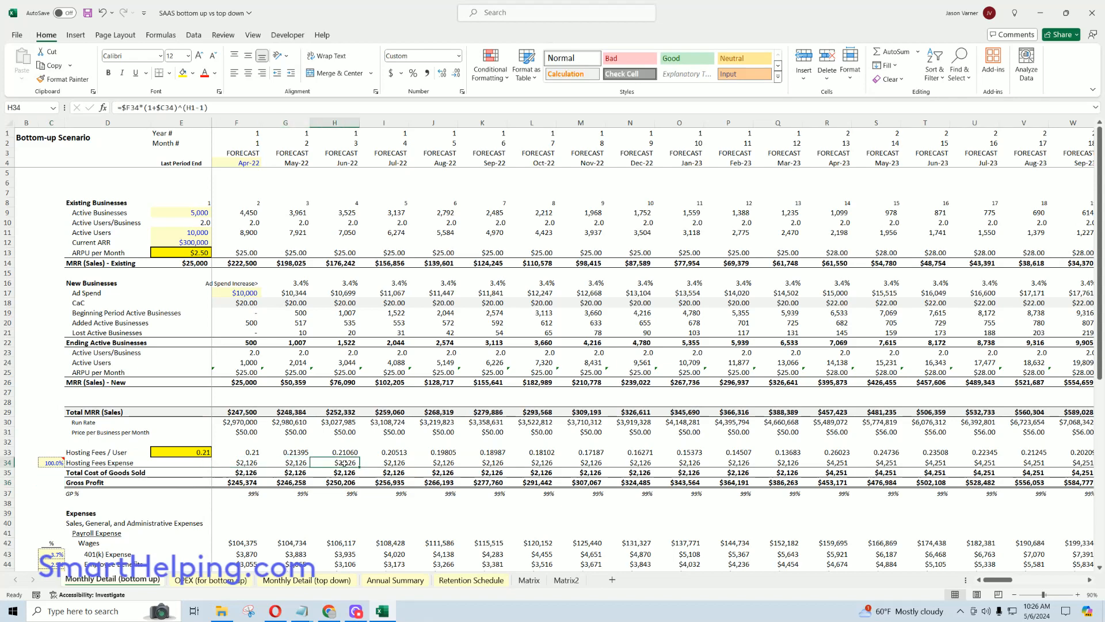
drag(302, 452, 761, 456)
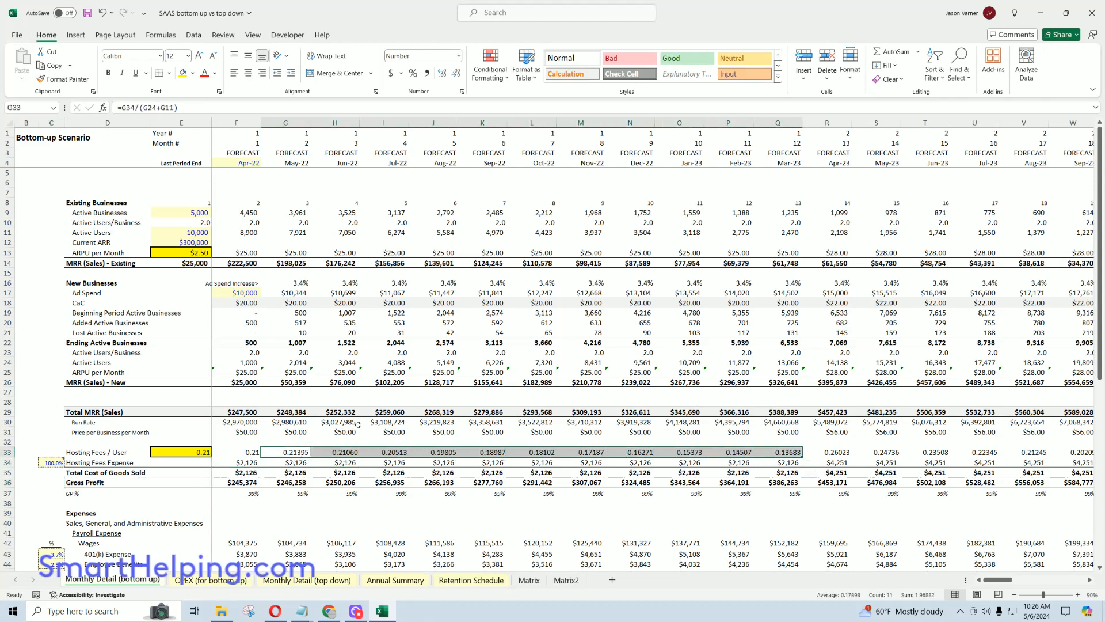
- Review the payroll assumptions on the OPEX (for bottom up) sheet, covering start months, annual salaries and annual growth
scroll(73, 356, down, 7)
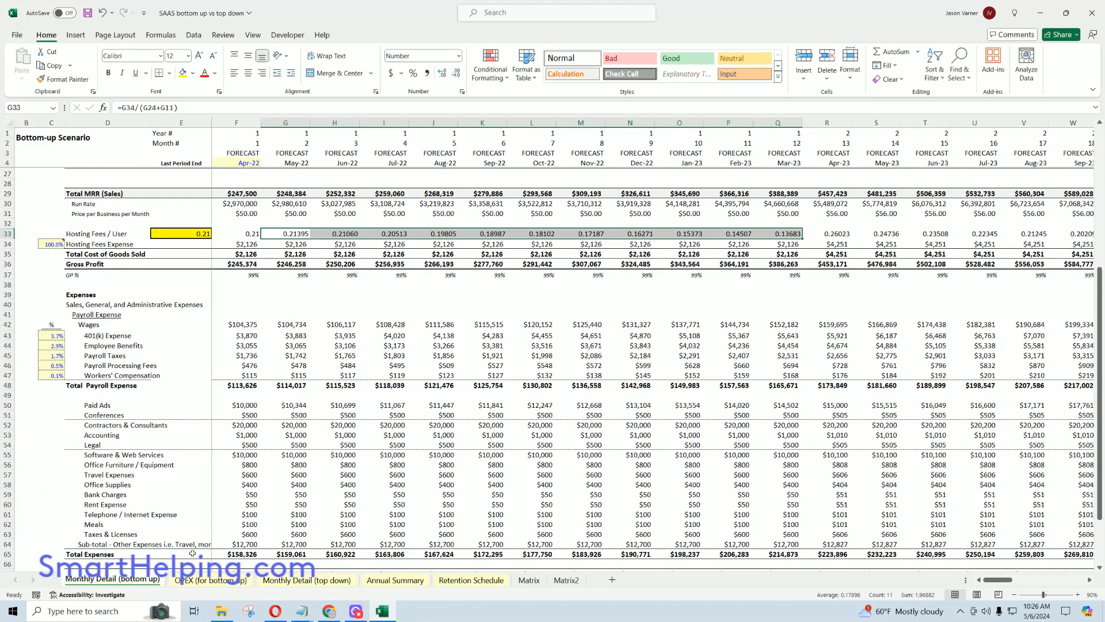
click(203, 580)
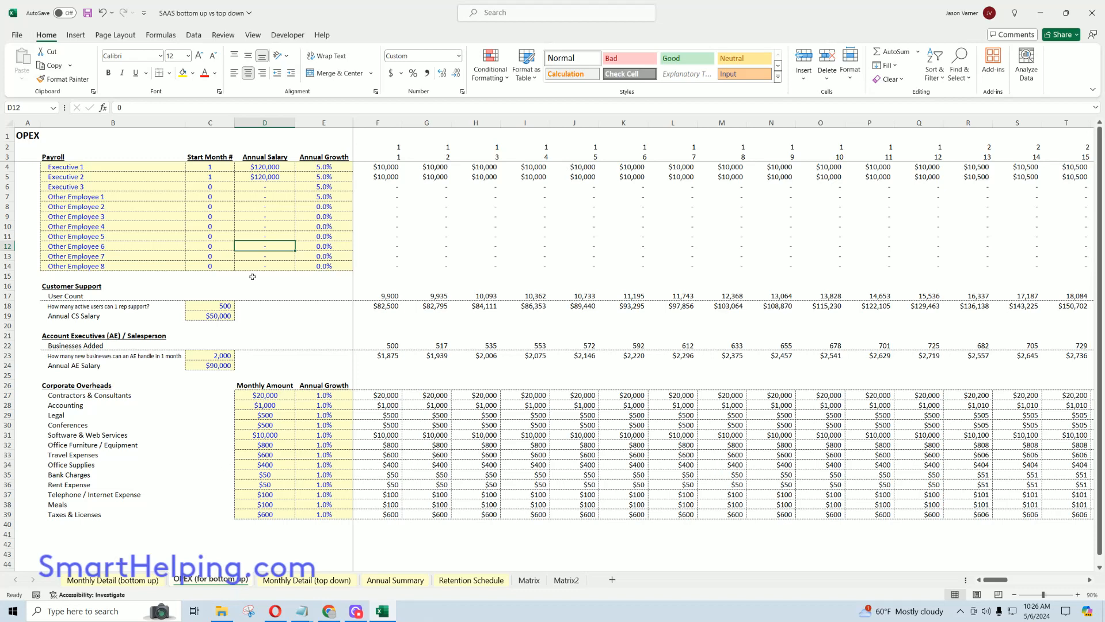
drag(95, 167, 345, 266)
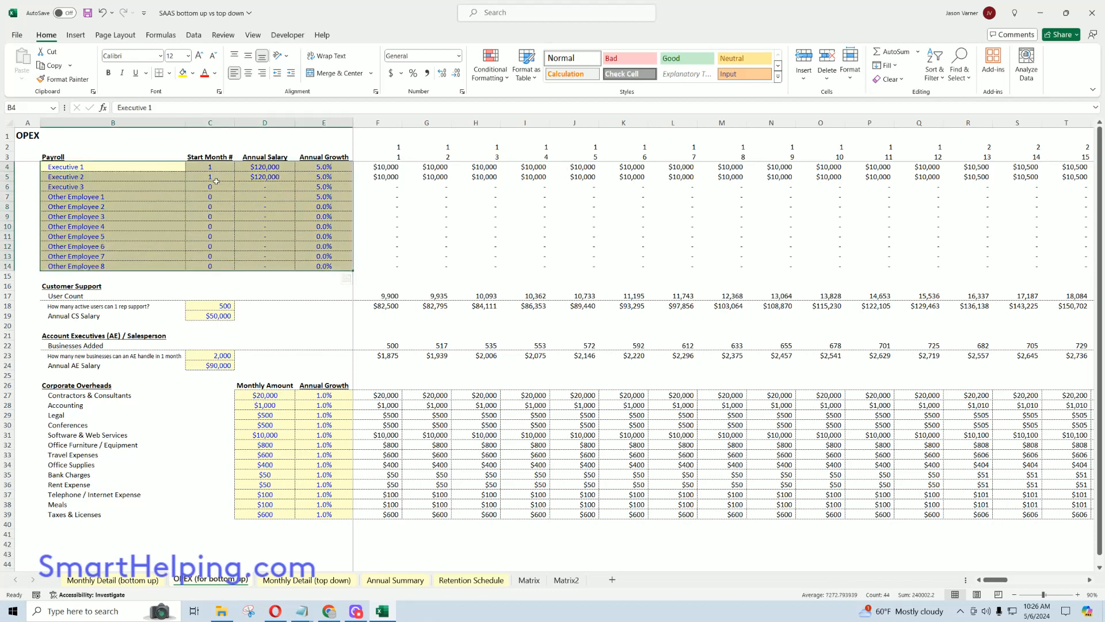
drag(109, 168, 279, 267)
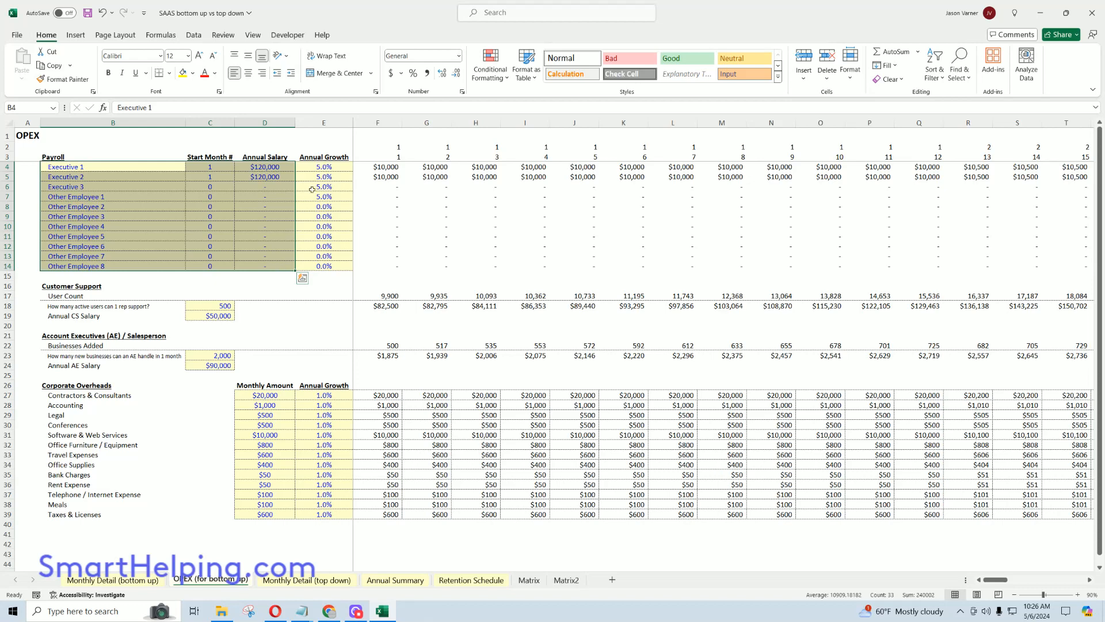
drag(323, 186, 324, 228)
- Review the Customer Support and Account Executive capacity and salary inputs, plus the Corporate Overheads amounts and growth rates
click(86, 286)
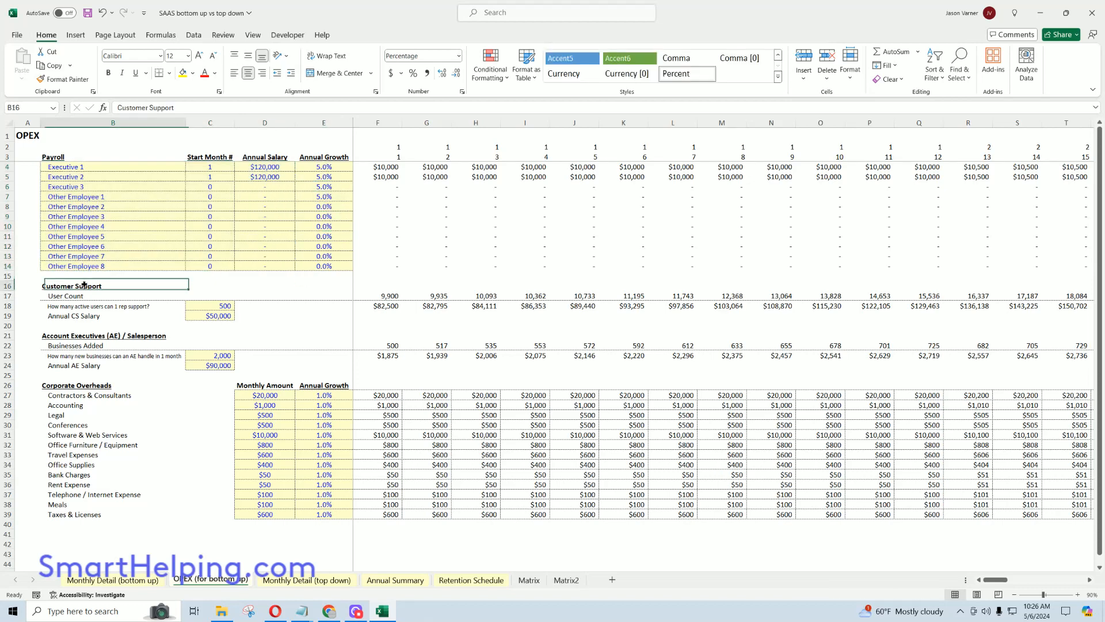
click(82, 336)
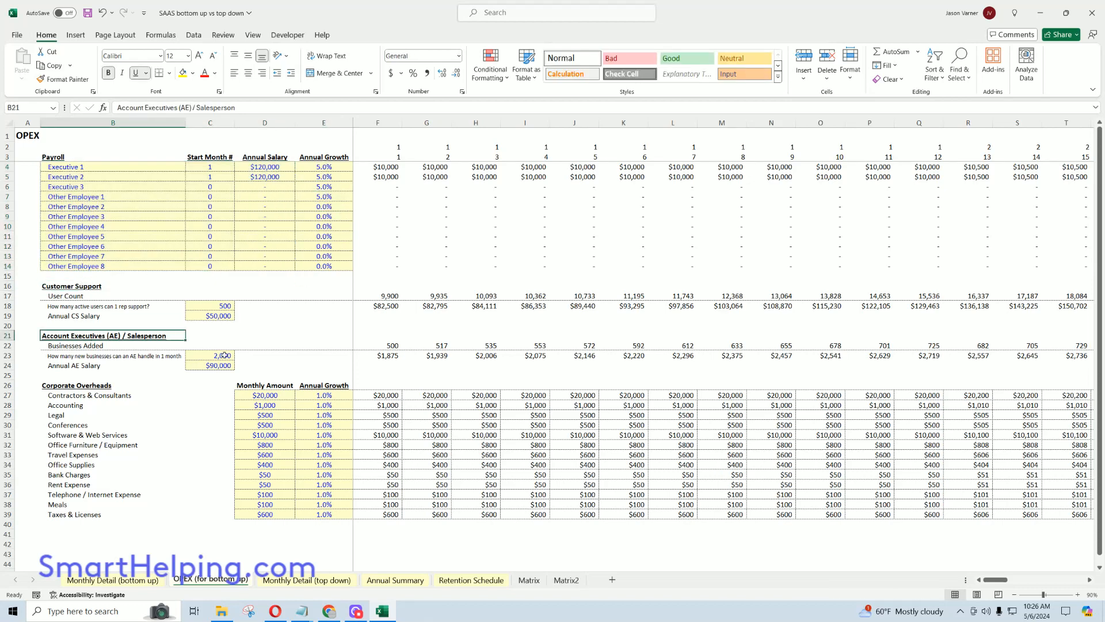
click(217, 303)
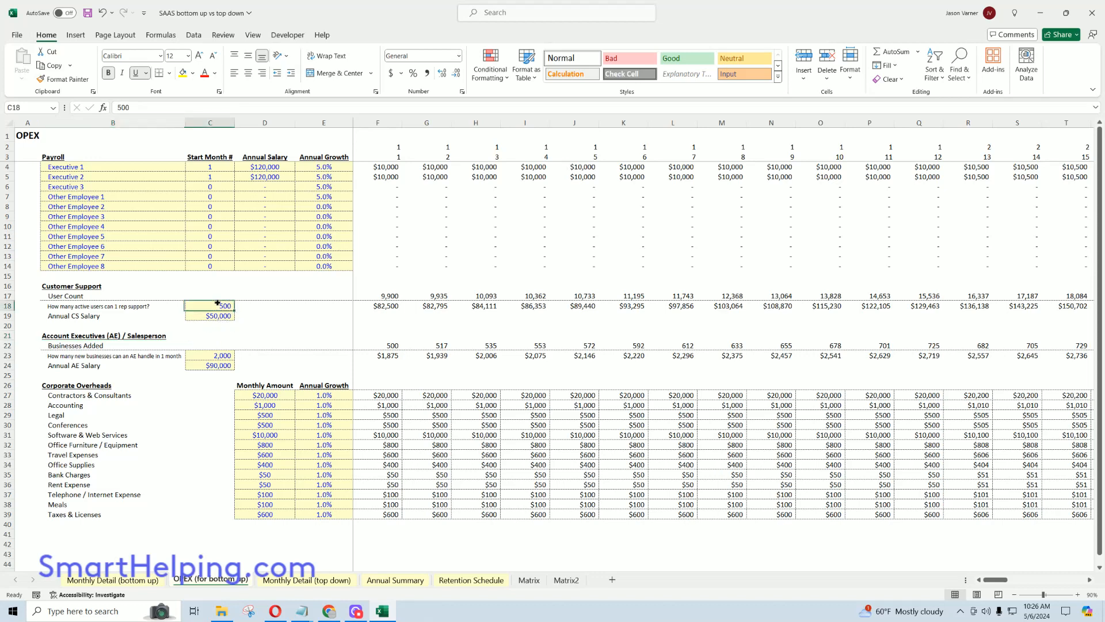
click(217, 357)
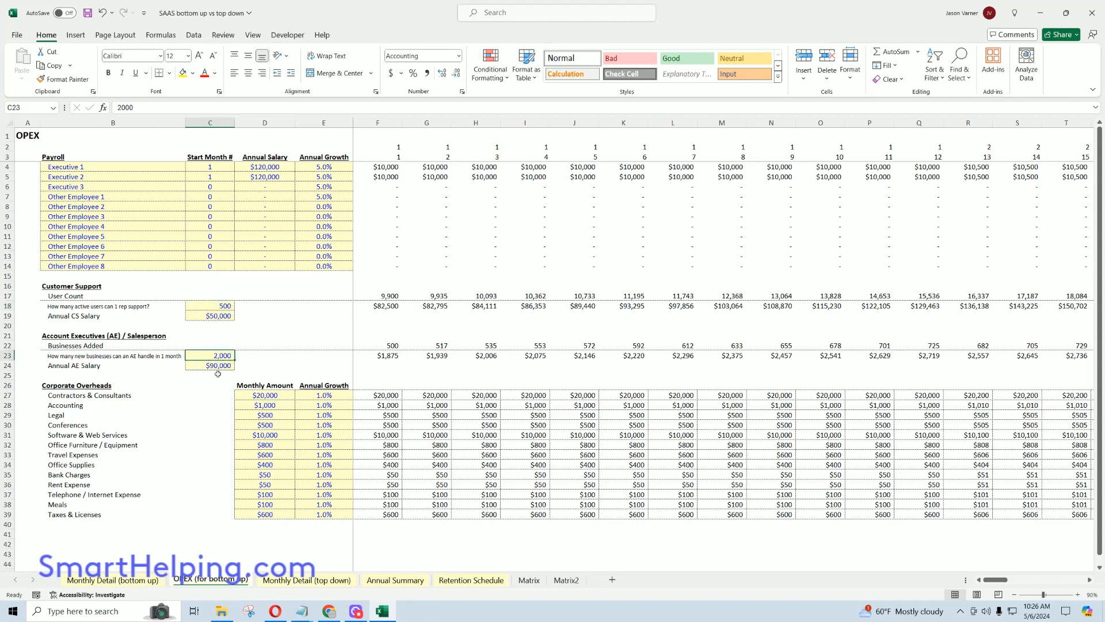
click(220, 368)
drag(113, 398, 325, 514)
click(341, 415)
- Review the bottom-up scenario's expense lines down to Net Operating Income on the Monthly Detail (bottom up) sheet
click(126, 579)
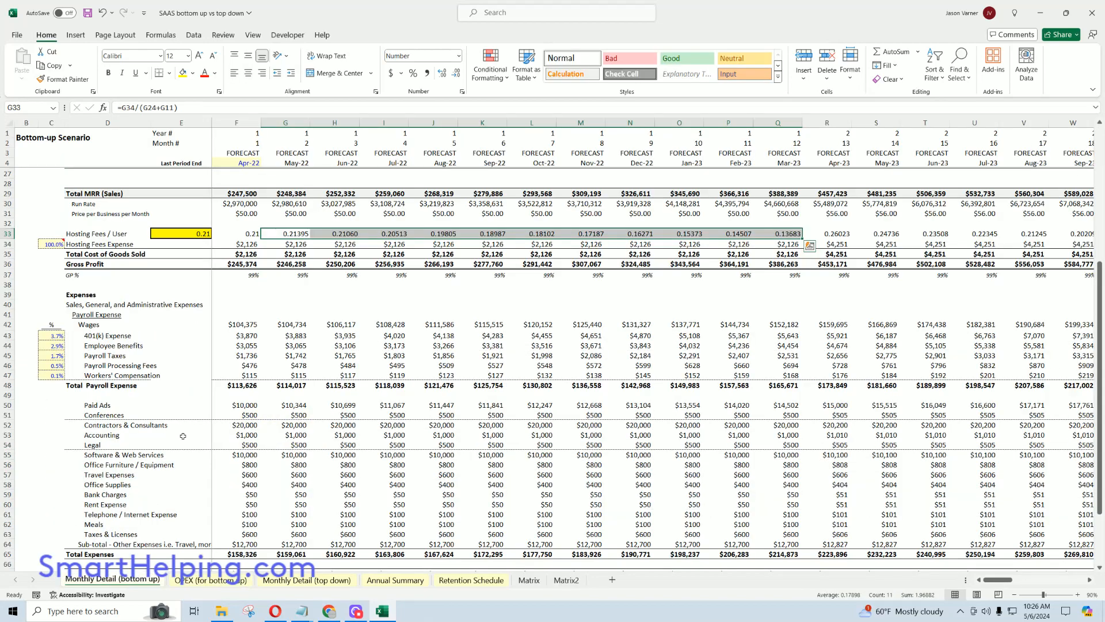
scroll(133, 386, down, 4)
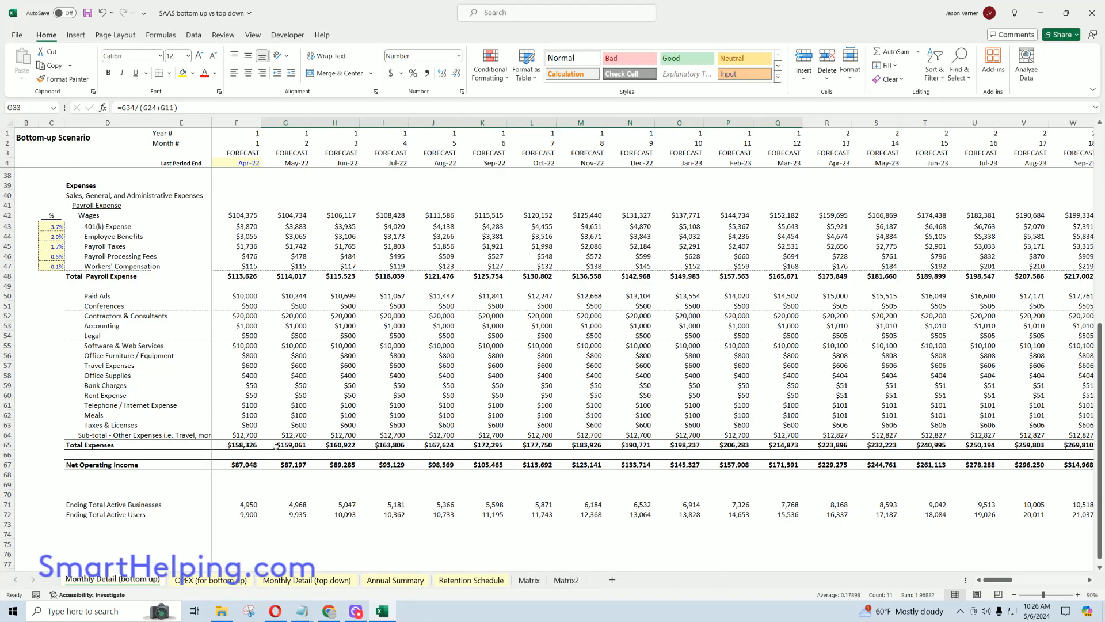
drag(245, 464, 444, 464)
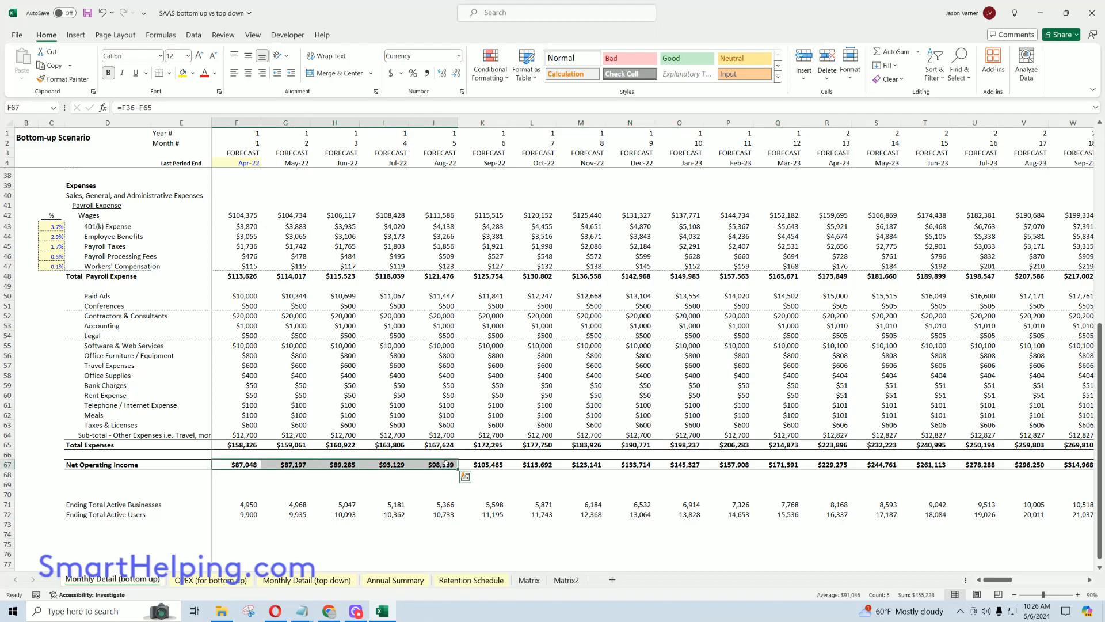
scroll(72, 375, up, 11)
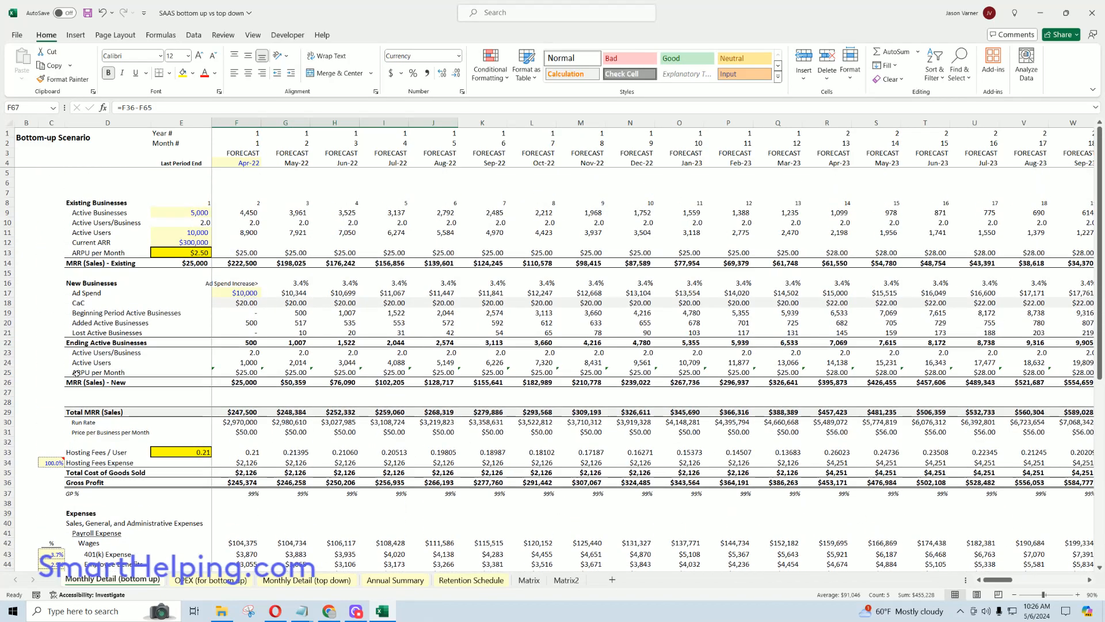
- Look over the customer and MRR rows of the top-down scenario on the Monthly Detail (top down) sheet
click(282, 581)
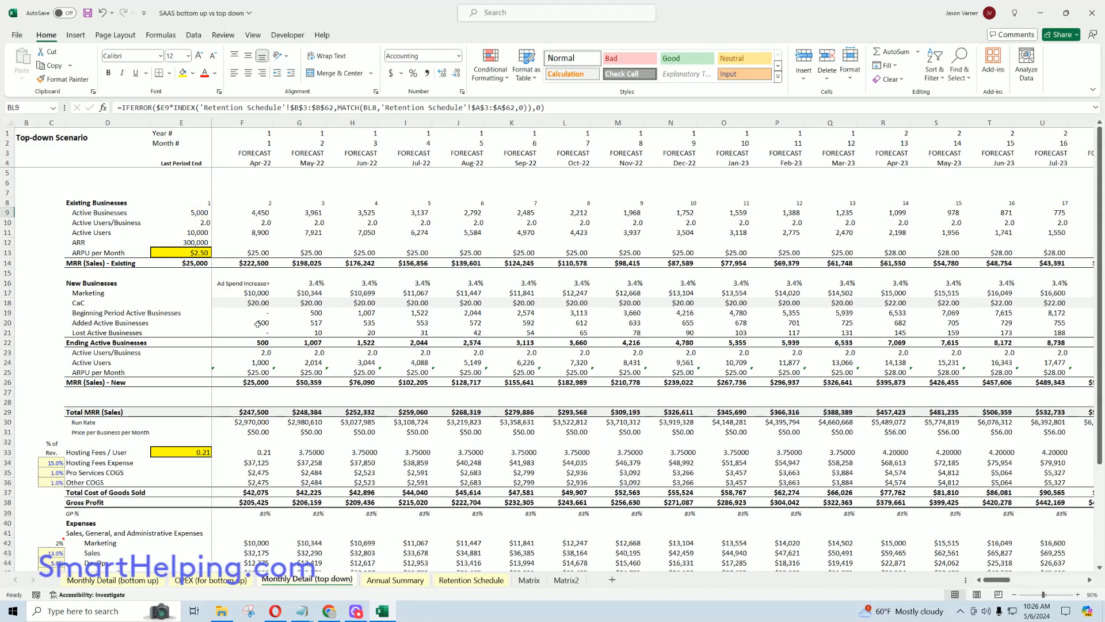
mouse_move(89, 204)
mouse_down()
mouse_move(207, 250)
mouse_move(478, 433)
mouse_up()
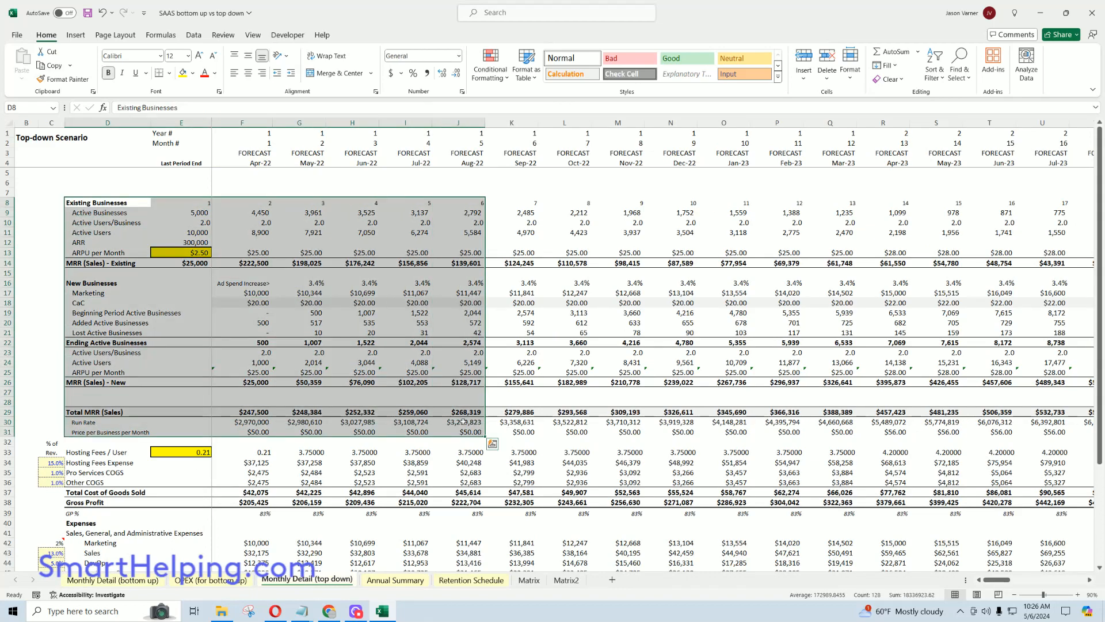
scroll(209, 347, down, 4)
scroll(231, 326, up, 4)
- Inspect the top-down scenario's Marketing link, the monthly CaC lookup formulas and the Added Active Businesses row
click(253, 292)
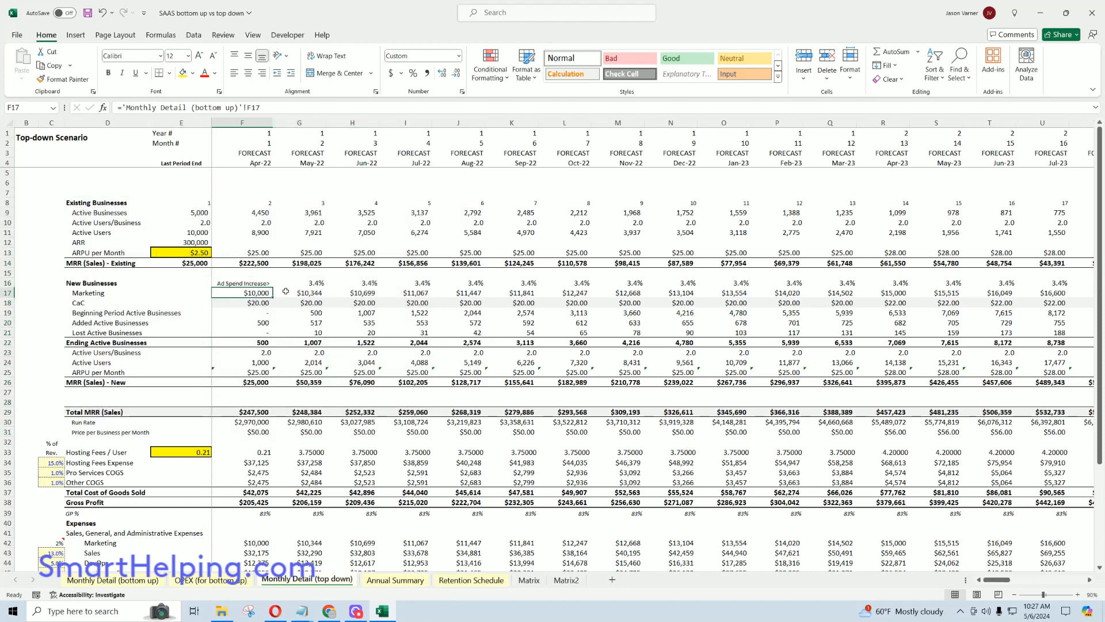
click(286, 291)
click(259, 303)
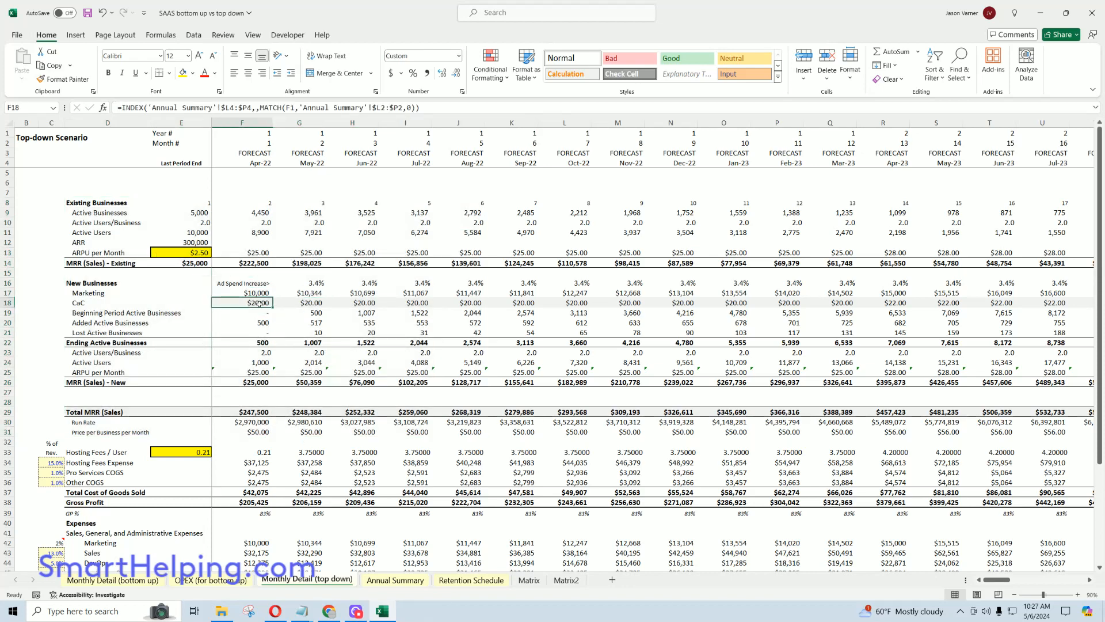
click(318, 304)
click(363, 304)
click(415, 304)
click(449, 305)
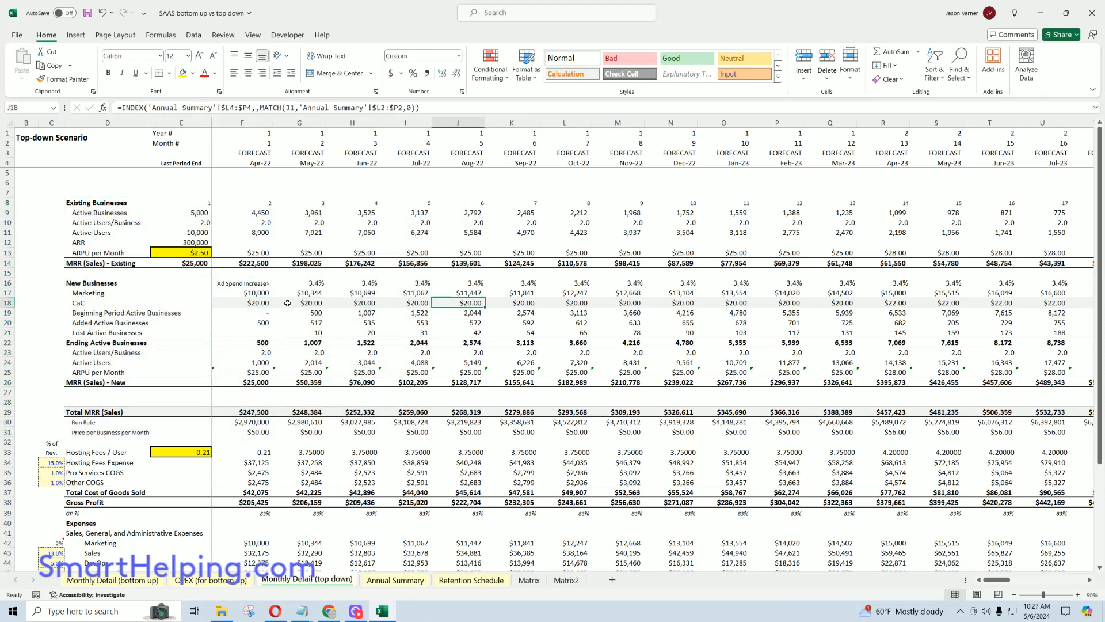
click(264, 303)
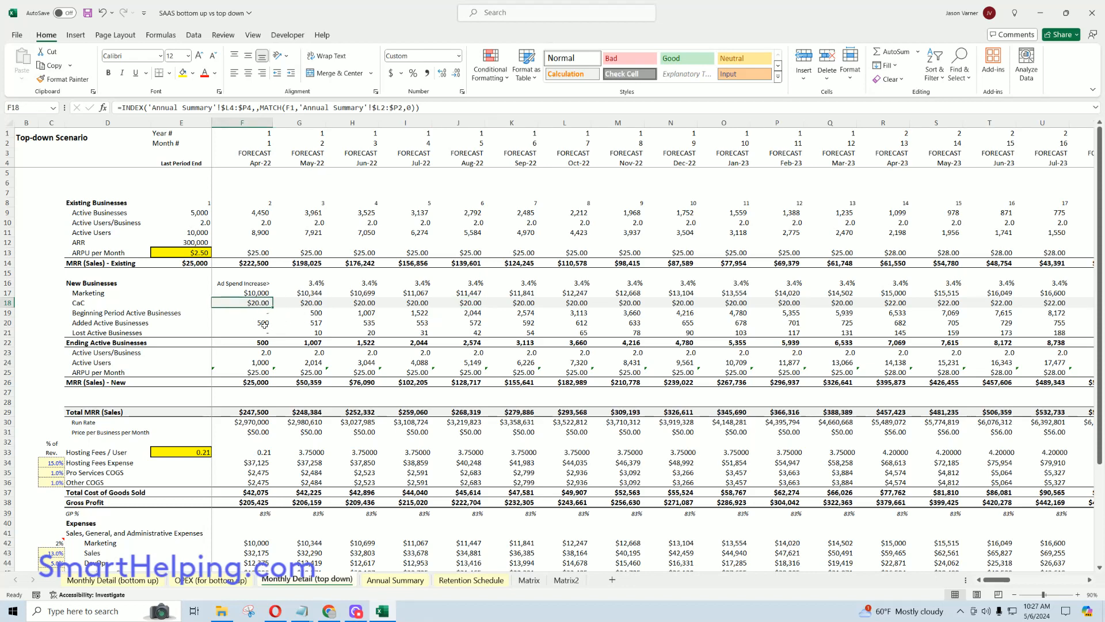
drag(281, 324, 605, 327)
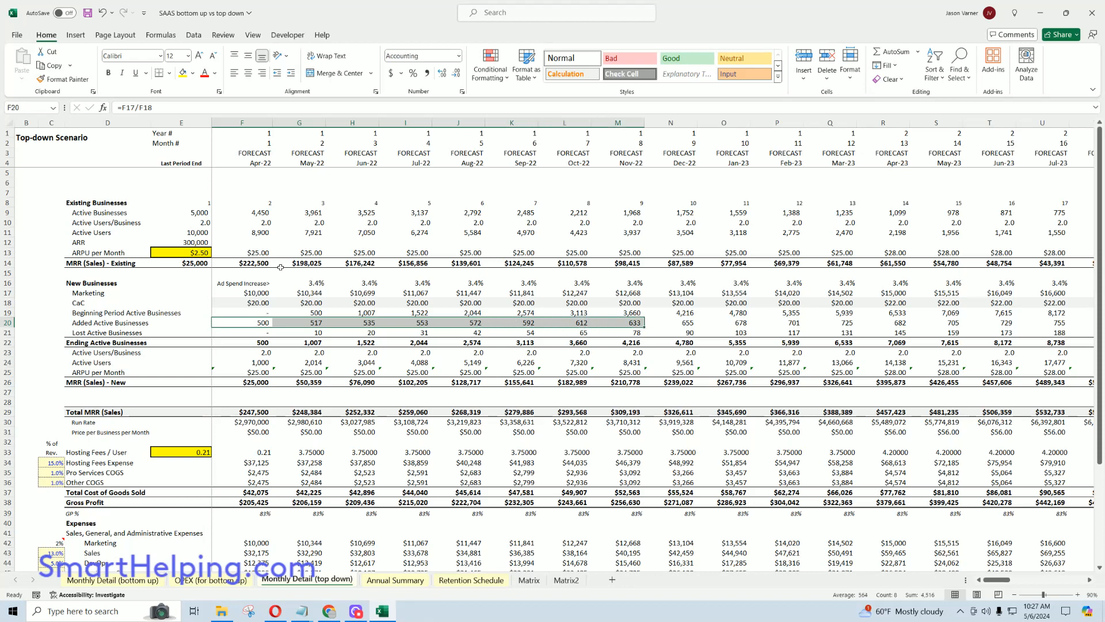
- Check the existing-business ARPU per Month formulas in the top-down scenario and compare the sheet with the bottom-up monthly detail
click(191, 252)
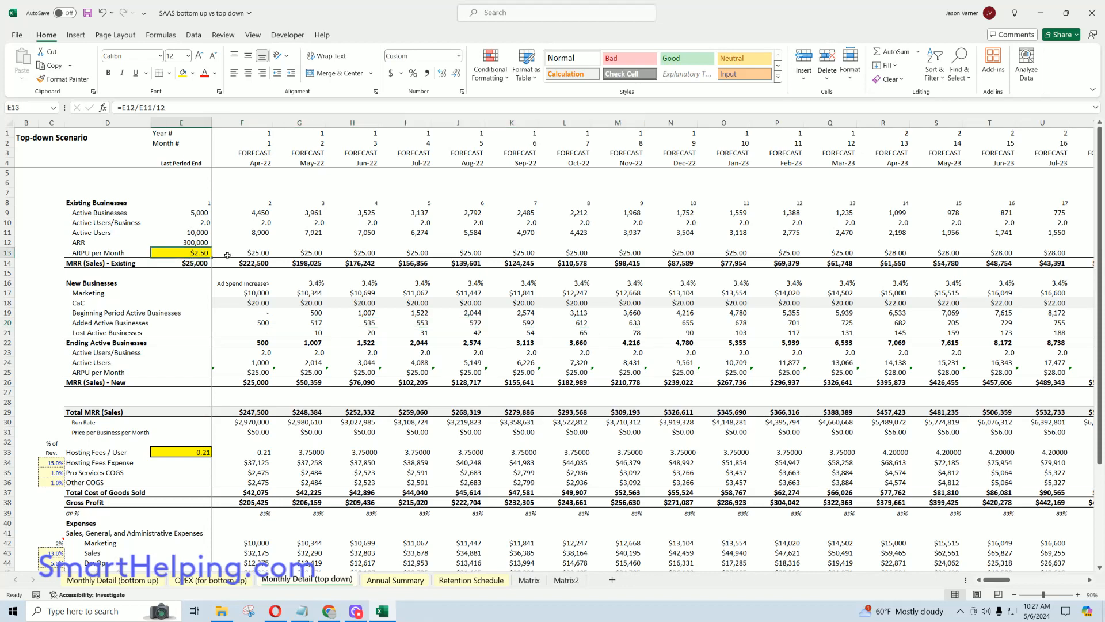
click(249, 253)
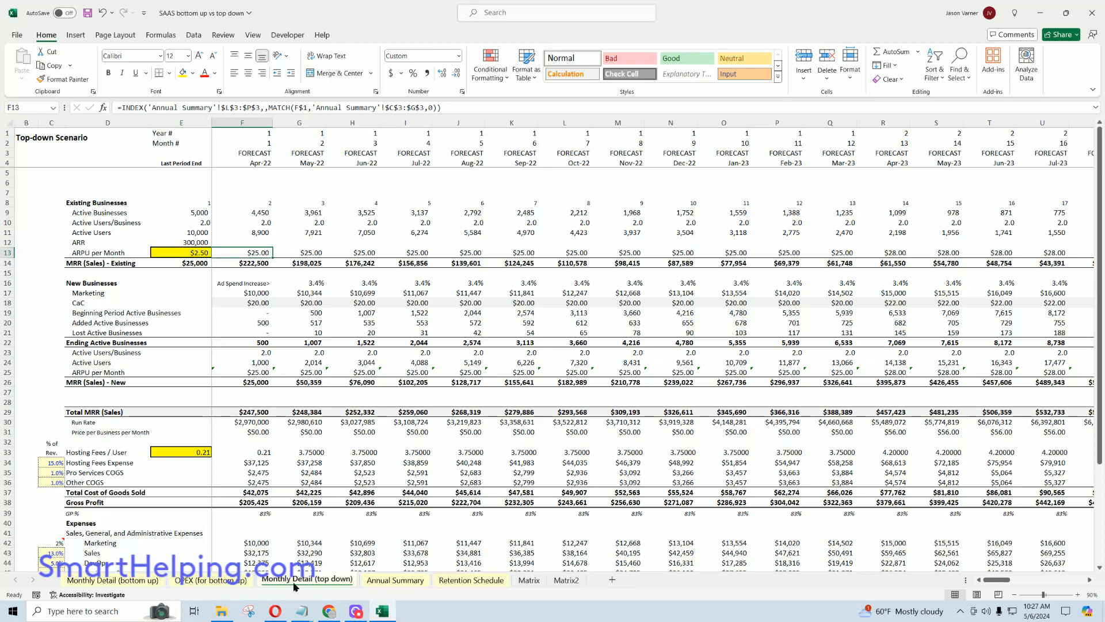
click(112, 579)
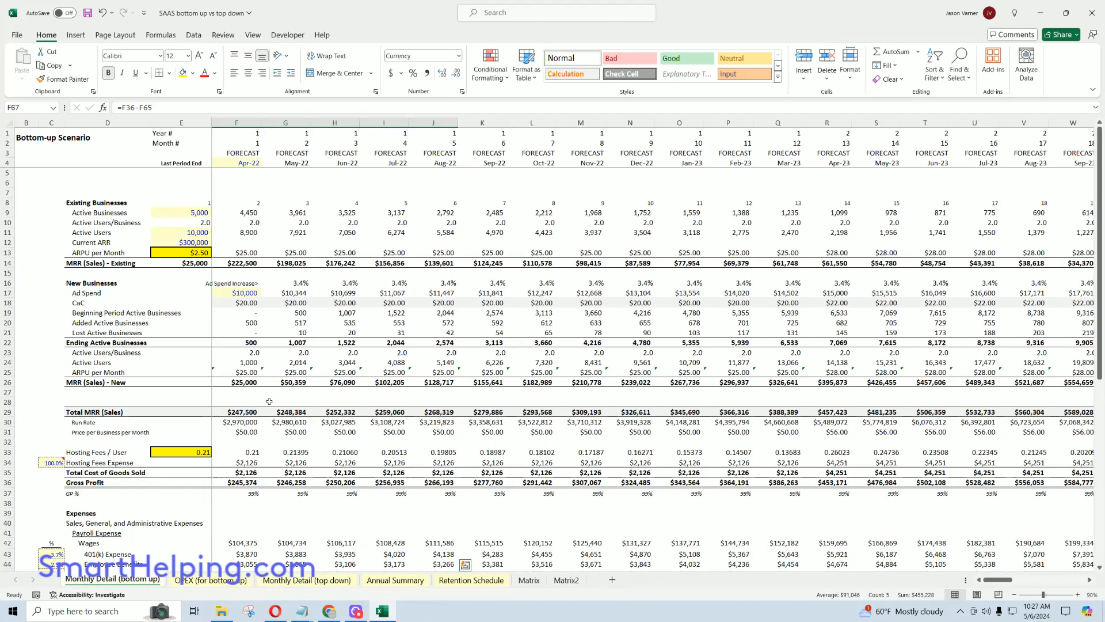
click(314, 580)
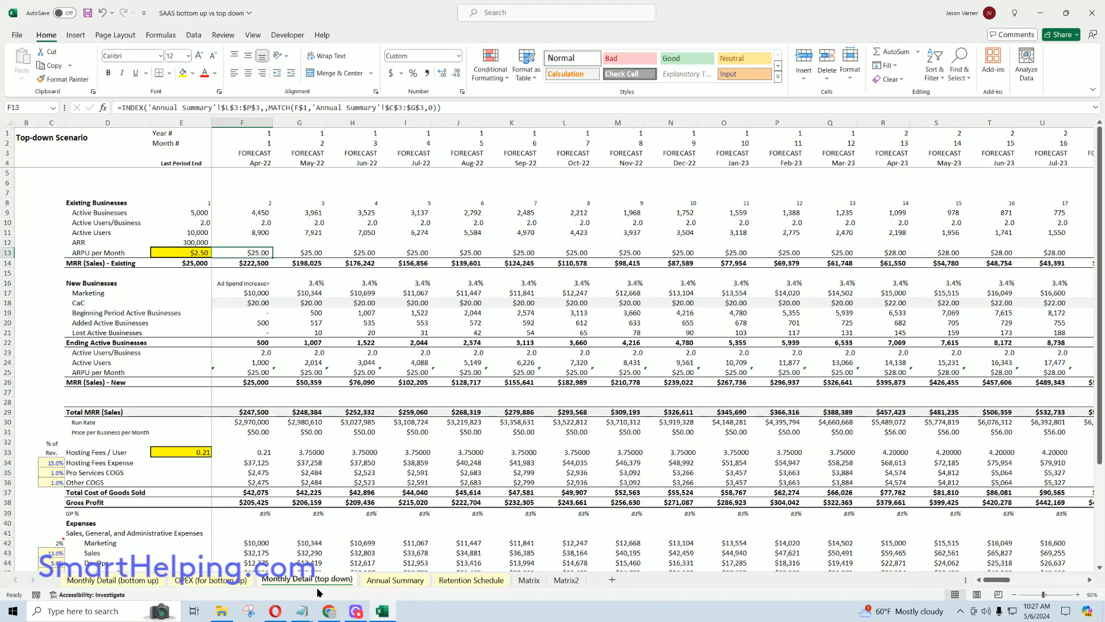
- Compare the Annual Summary and the corporate overhead amounts on the bottom-up OPEX sheet with the top-down scenario's monthly expense rows
click(394, 579)
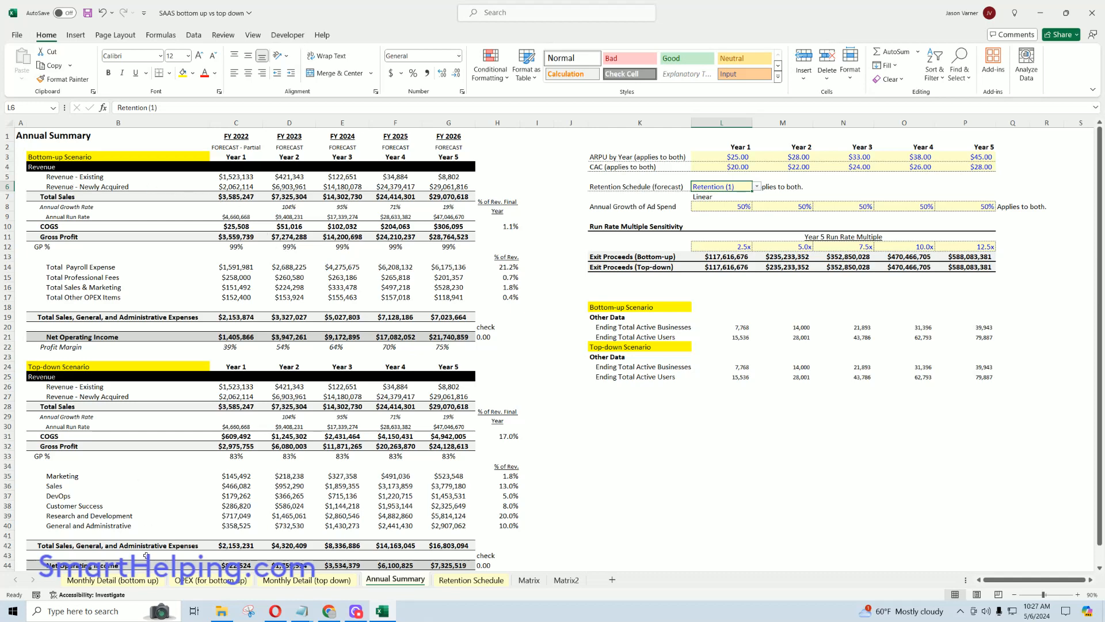
click(210, 579)
drag(276, 398, 275, 498)
click(312, 581)
scroll(110, 429, down, 4)
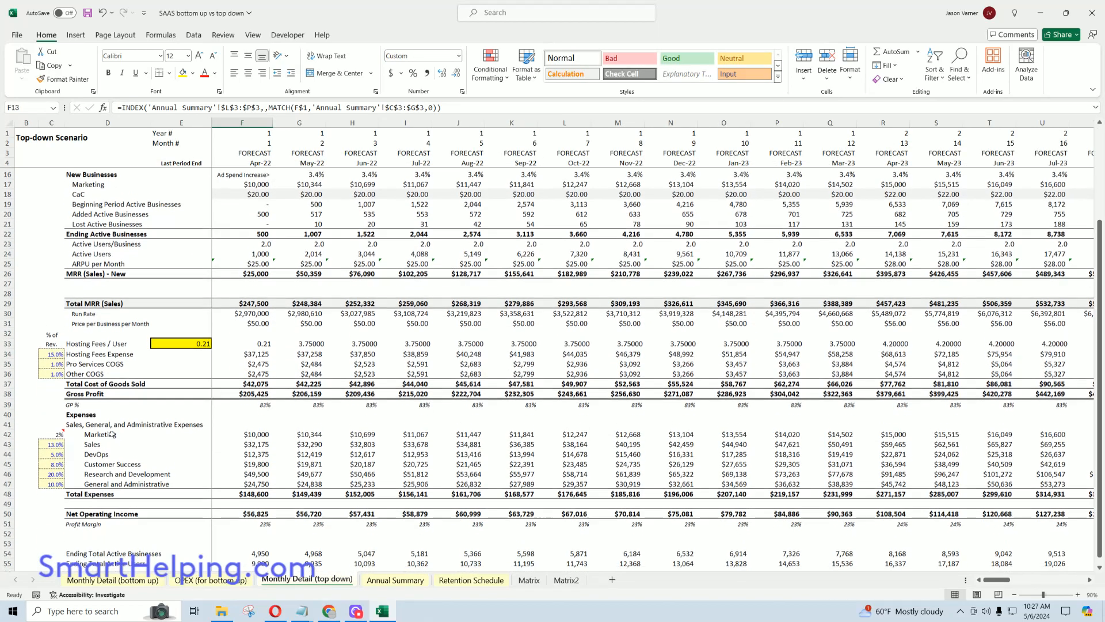
scroll(86, 380, up, 4)
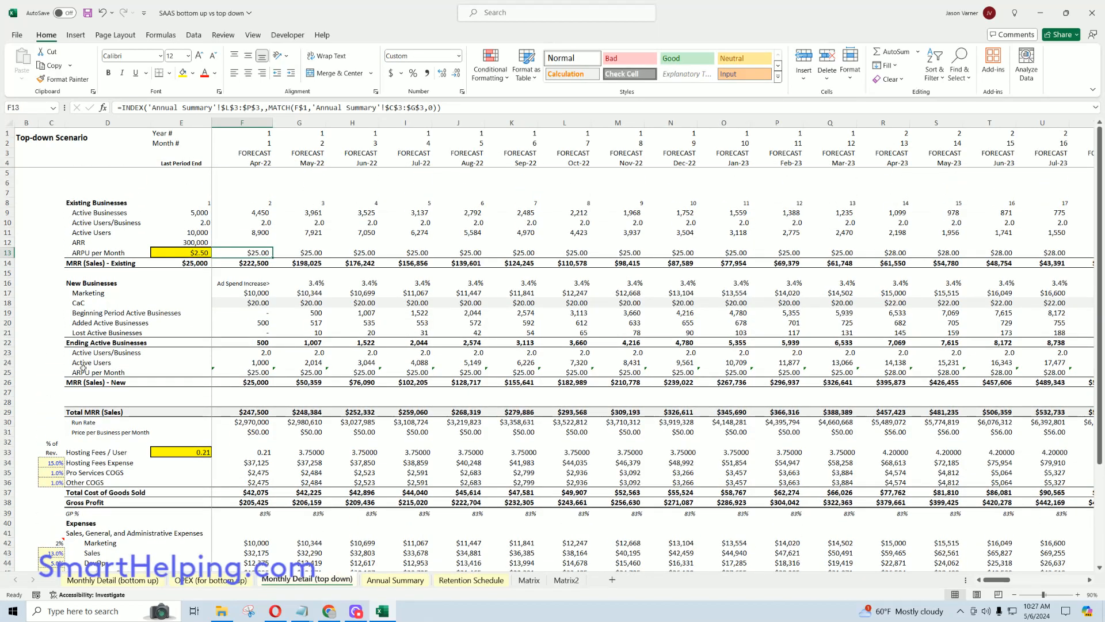
- Review the top-down scenario's COGS and operating expense lines, from Hosting Fees to General and Administrative, with their percent-of-revenue assumptions
click(57, 463)
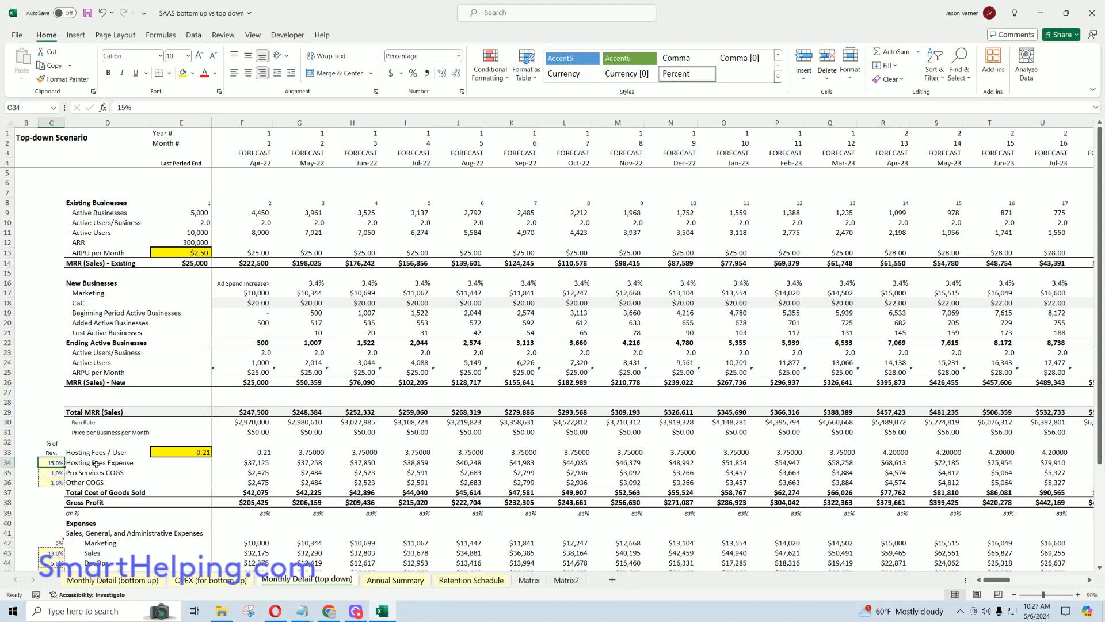
drag(95, 464, 95, 483)
scroll(105, 342, down, 7)
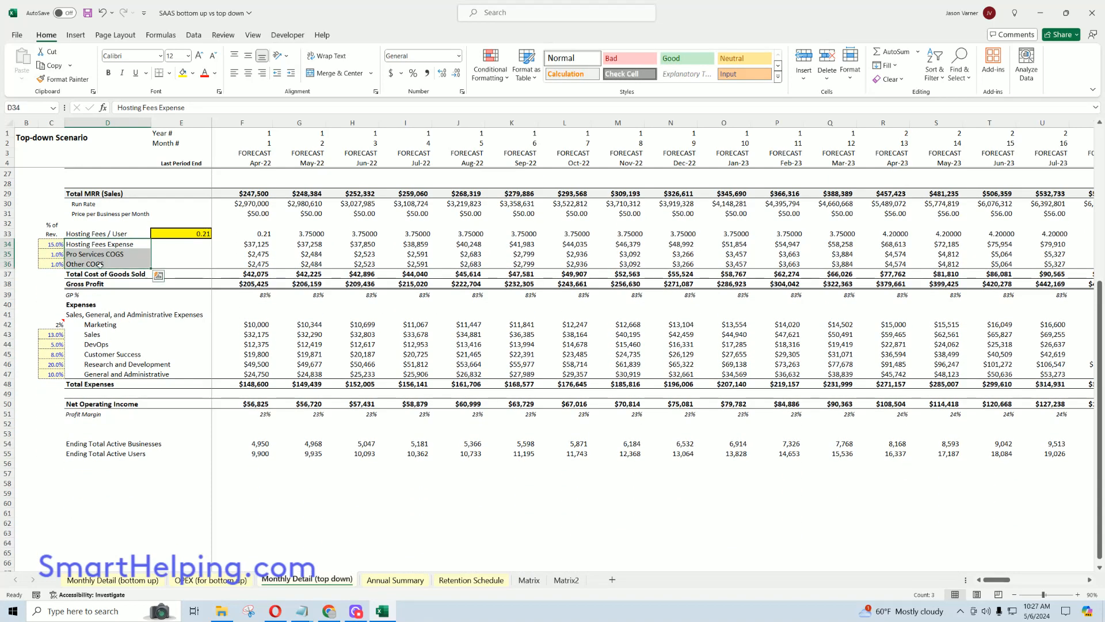
click(98, 334)
click(112, 346)
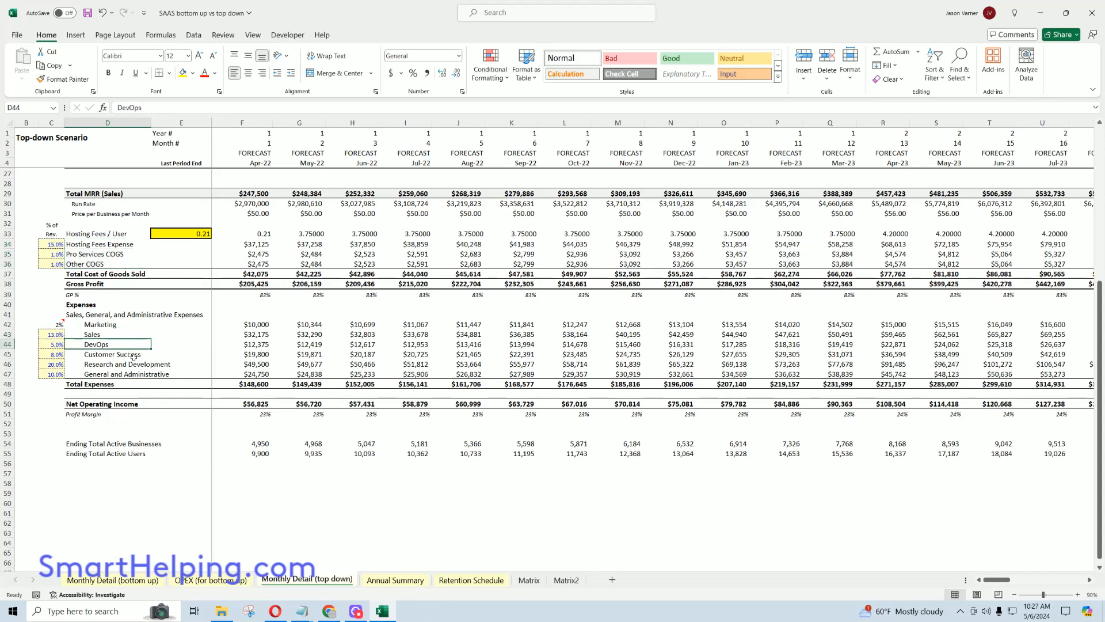
click(133, 356)
click(128, 366)
click(127, 376)
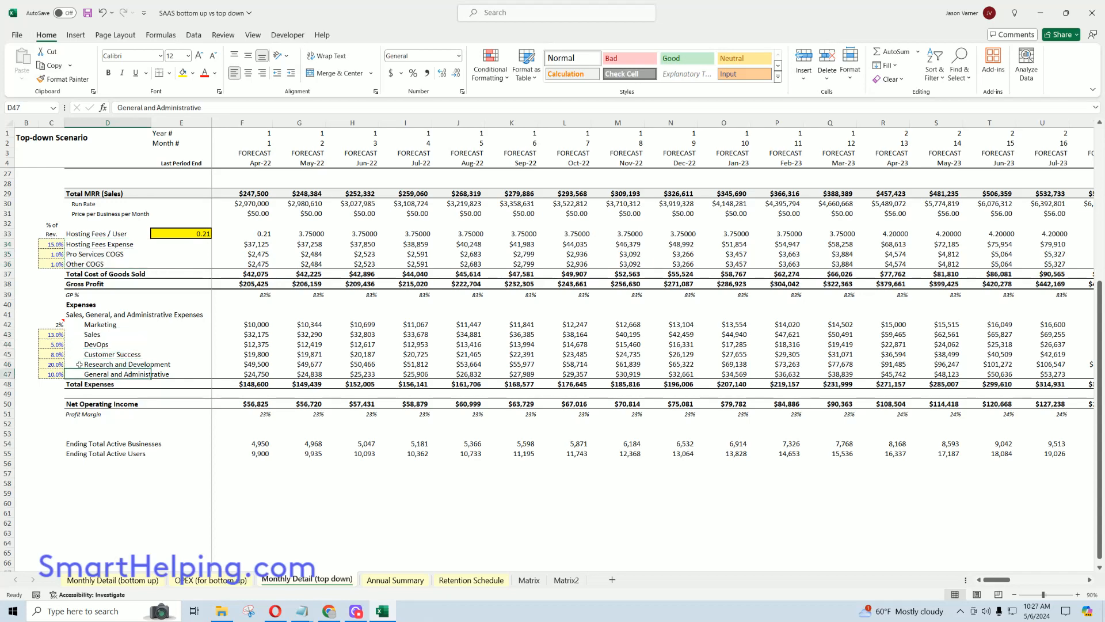
drag(54, 334, 54, 374)
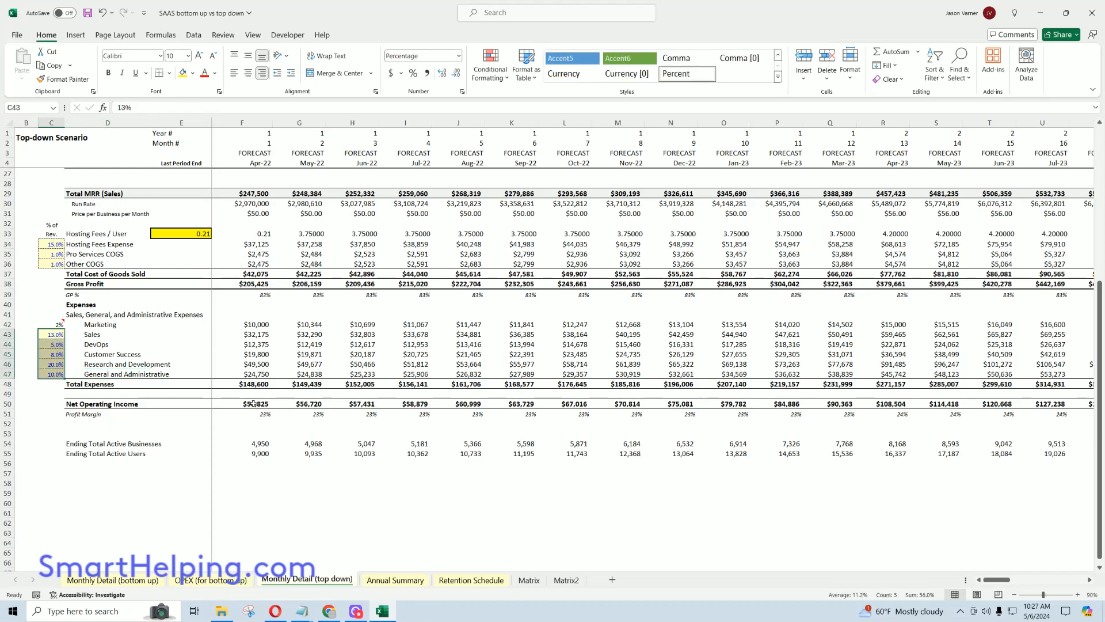
- Look over the top-down scenario's Net Operating Income row, monthly expense amounts and the Sales expense formulas for Apr-22 to Jun-22
drag(253, 403, 495, 409)
click(255, 327)
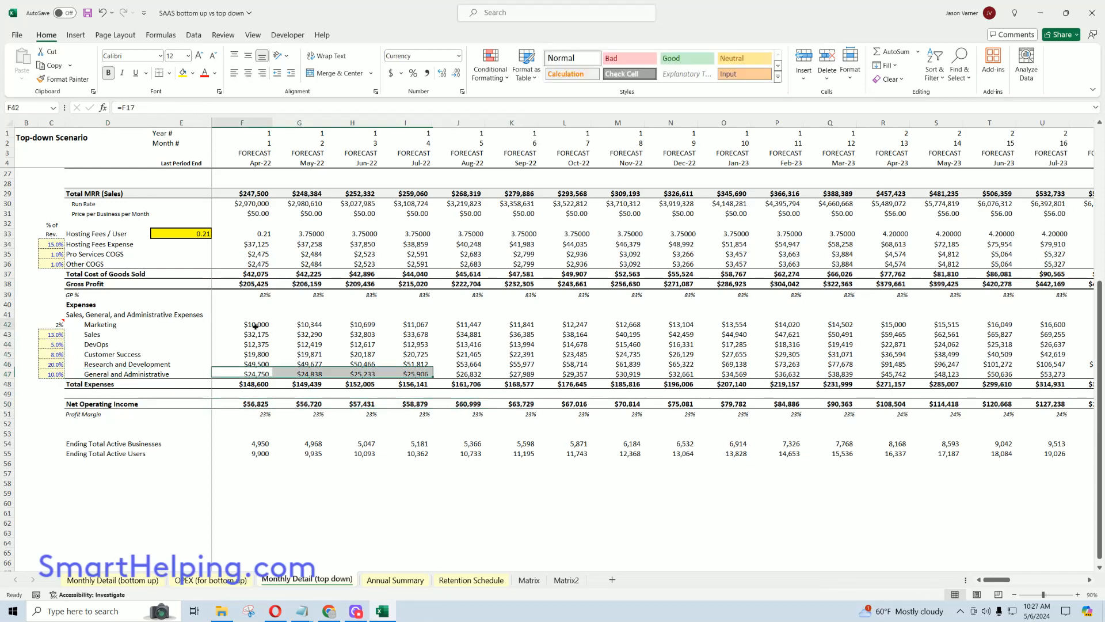
drag(255, 326, 630, 373)
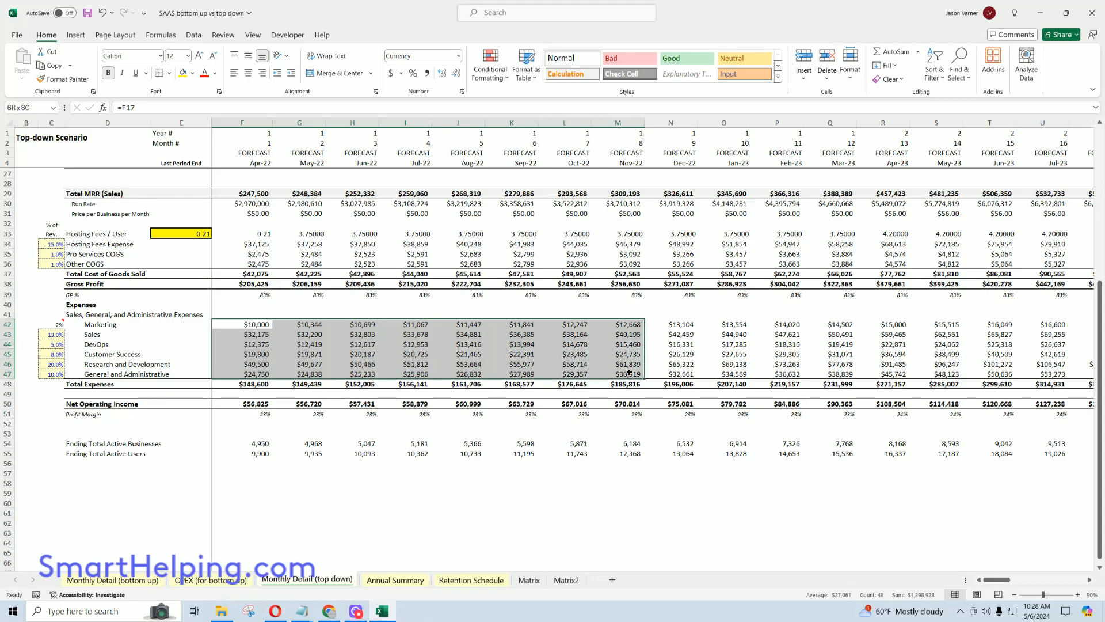
click(249, 335)
click(299, 335)
click(345, 335)
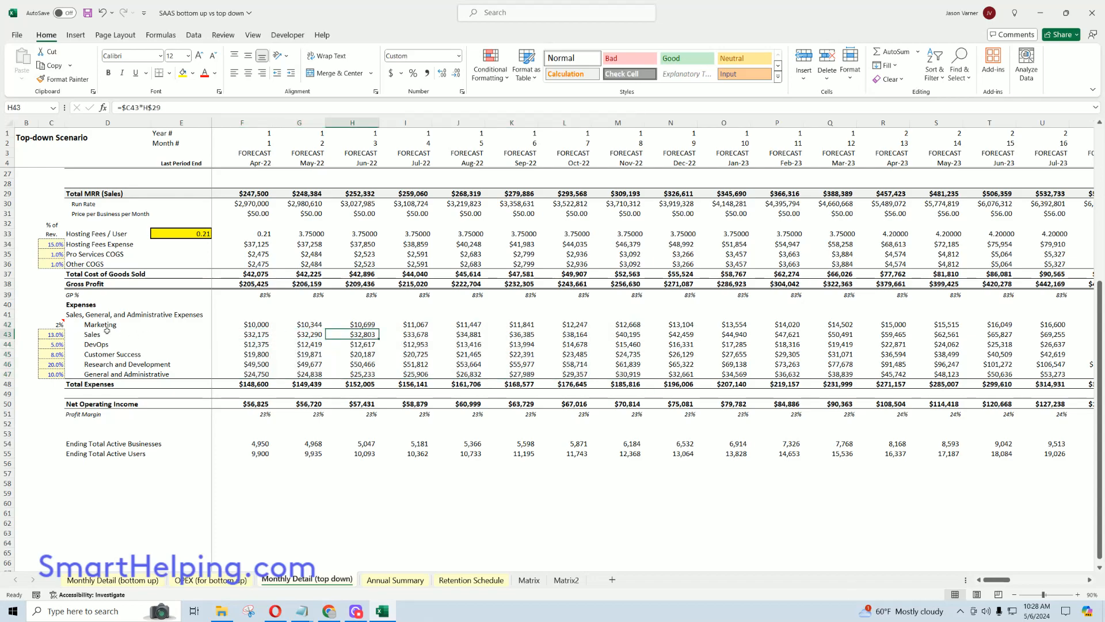
- Trace the Apr-22 Marketing expense formula in the top-down scenario to the Marketing spend under New Businesses
scroll(291, 354, up, 7)
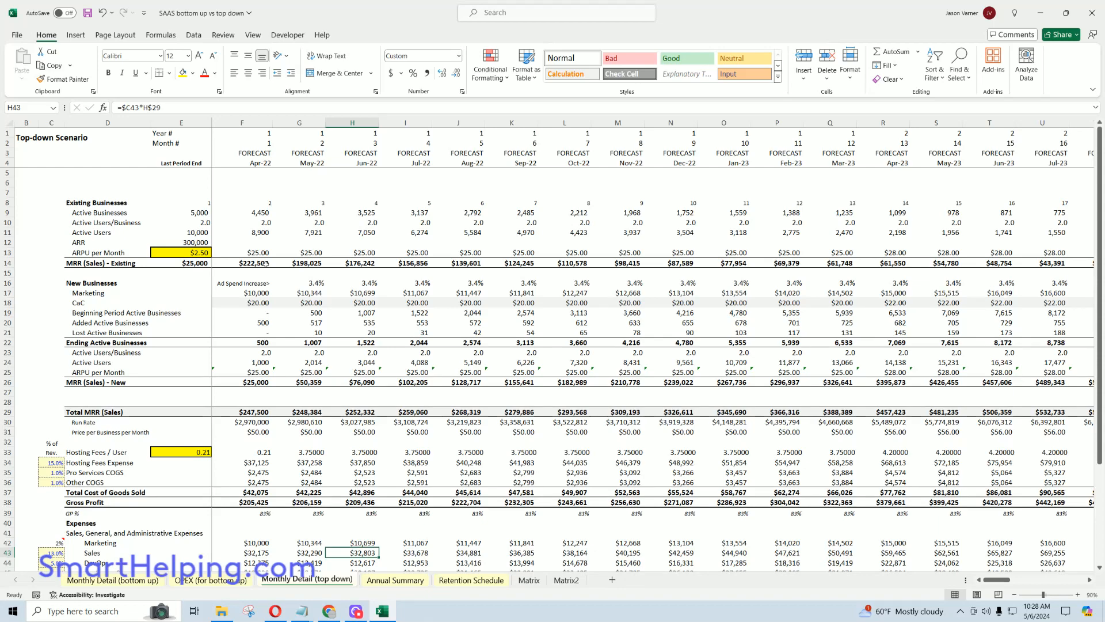
scroll(266, 264, down, 3)
click(241, 433)
text(=)
click(242, 183)
scroll(318, 366, up, 3)
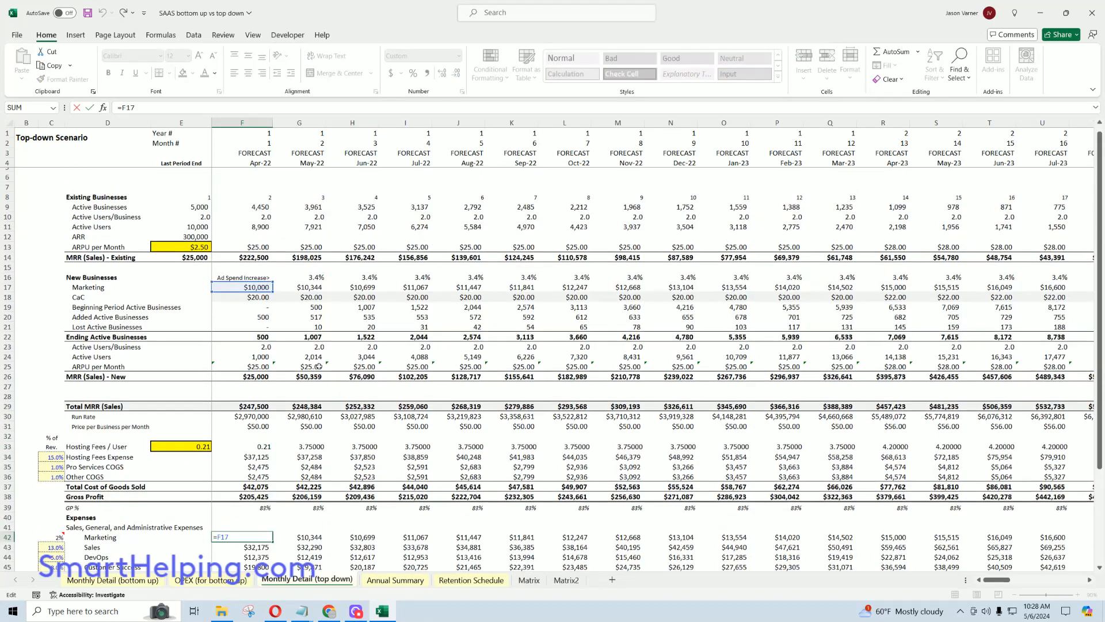
key(Return)
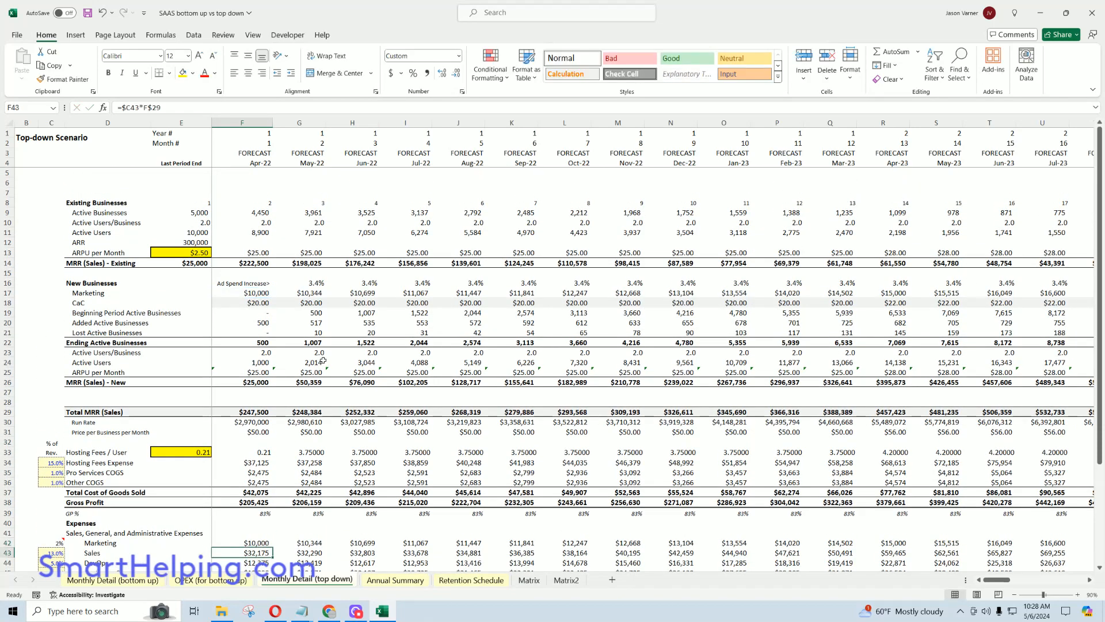
- Trace the May-22 Sales expense formula in the top-down scenario to its percentage assumption and the month's Total MRR
scroll(324, 361, down, 5)
double_click(319, 381)
scroll(319, 384, up, 5)
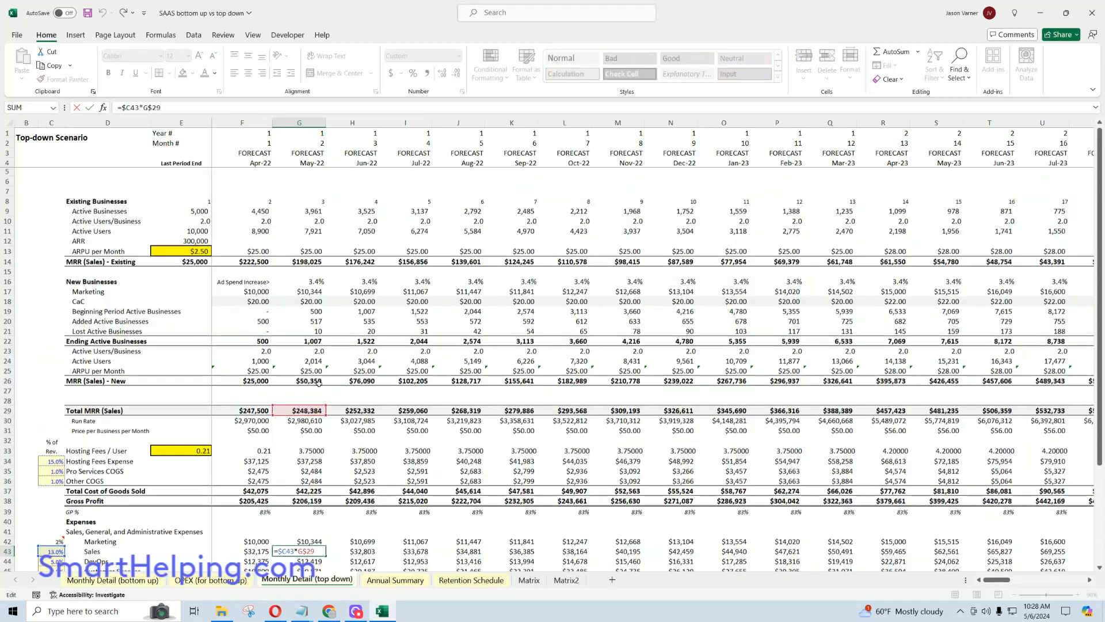
key(Return)
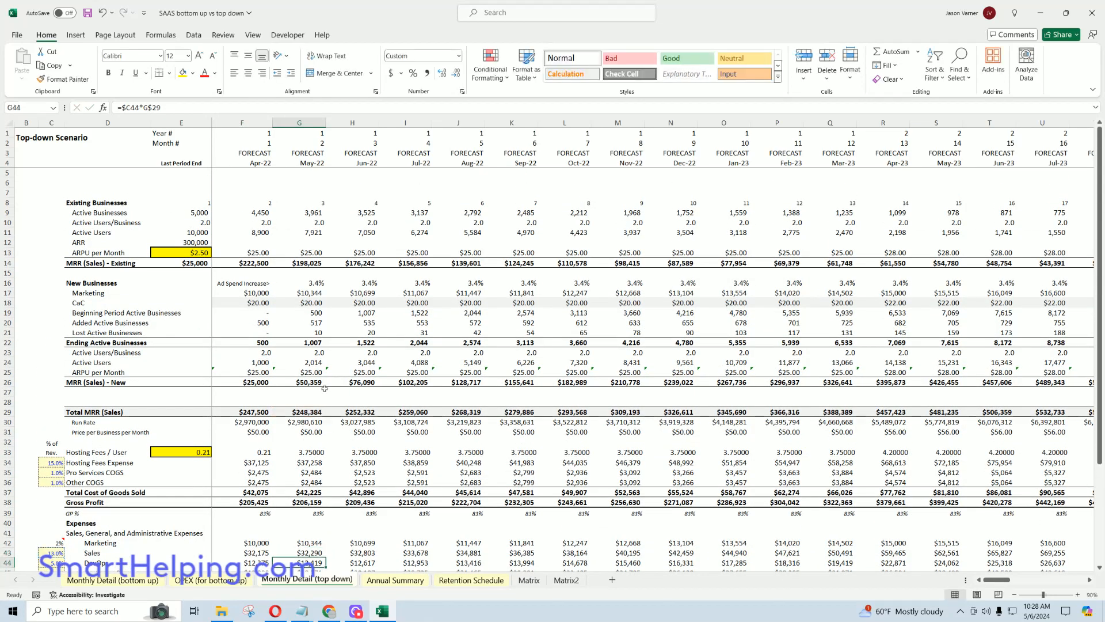
scroll(325, 388, down, 5)
- Examine the Annual Growth of Ad Spend inputs and the Year 5 run rate multiples on the Annual Summary sheet
click(392, 581)
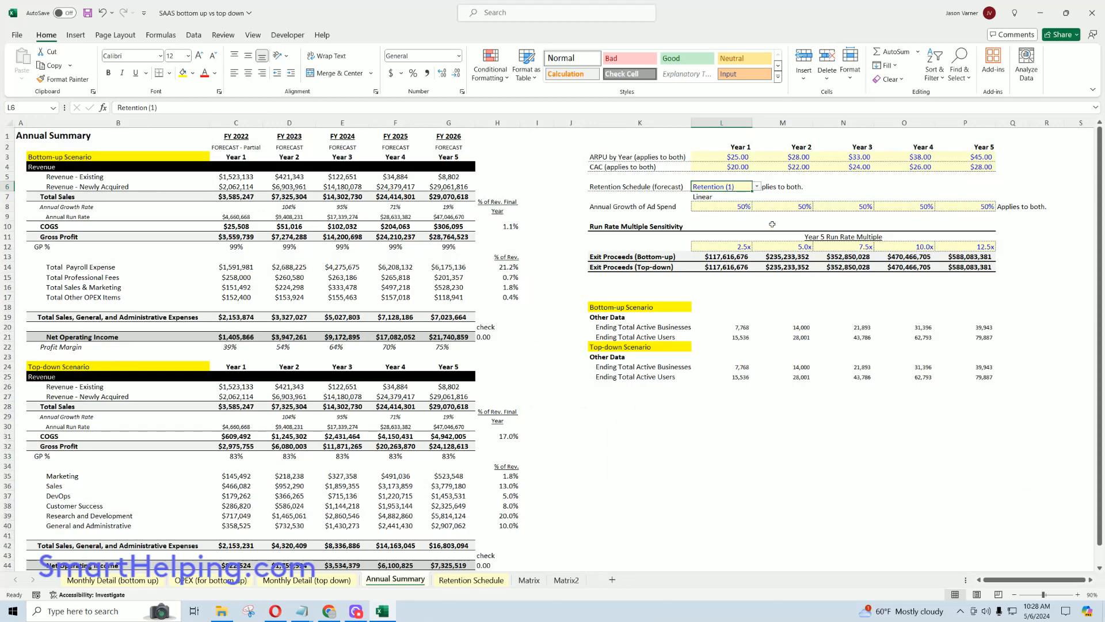
click(642, 208)
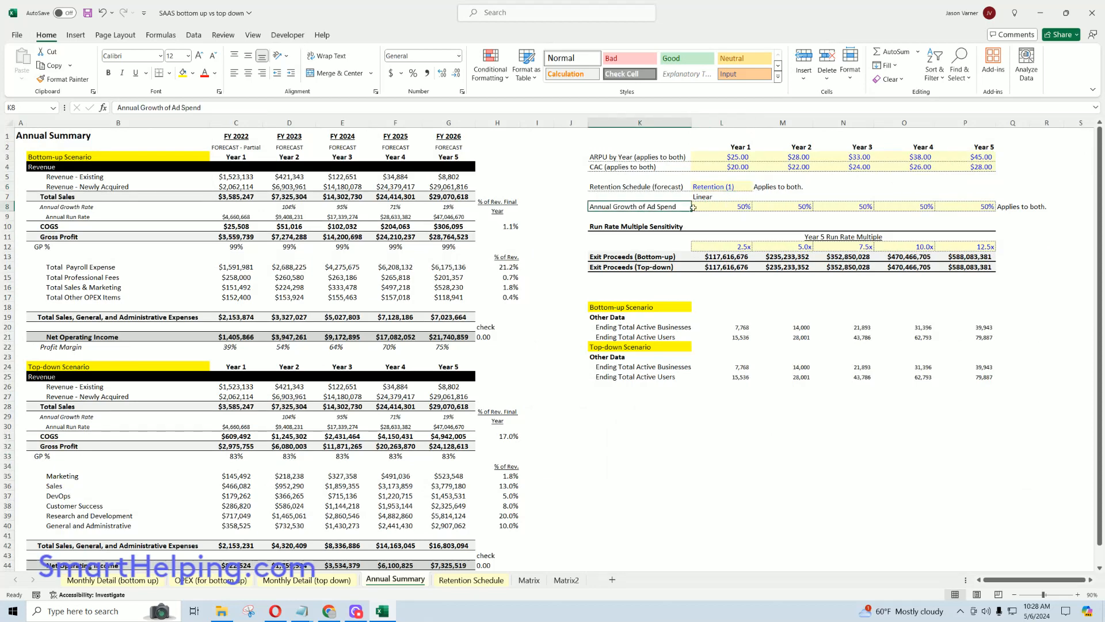
click(734, 208)
click(793, 205)
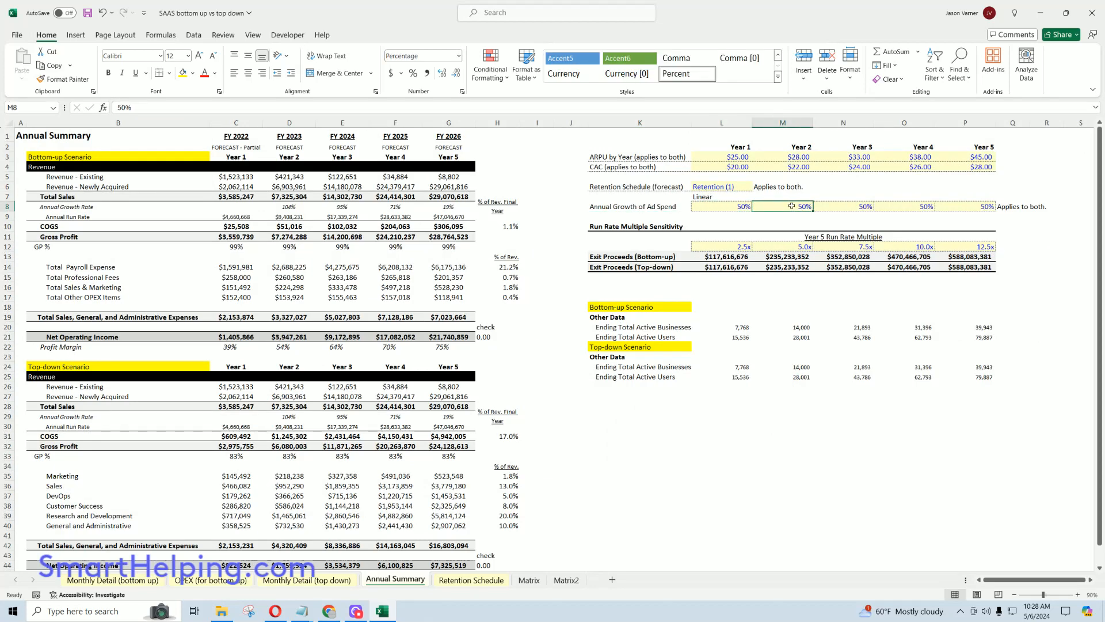
drag(726, 246, 981, 246)
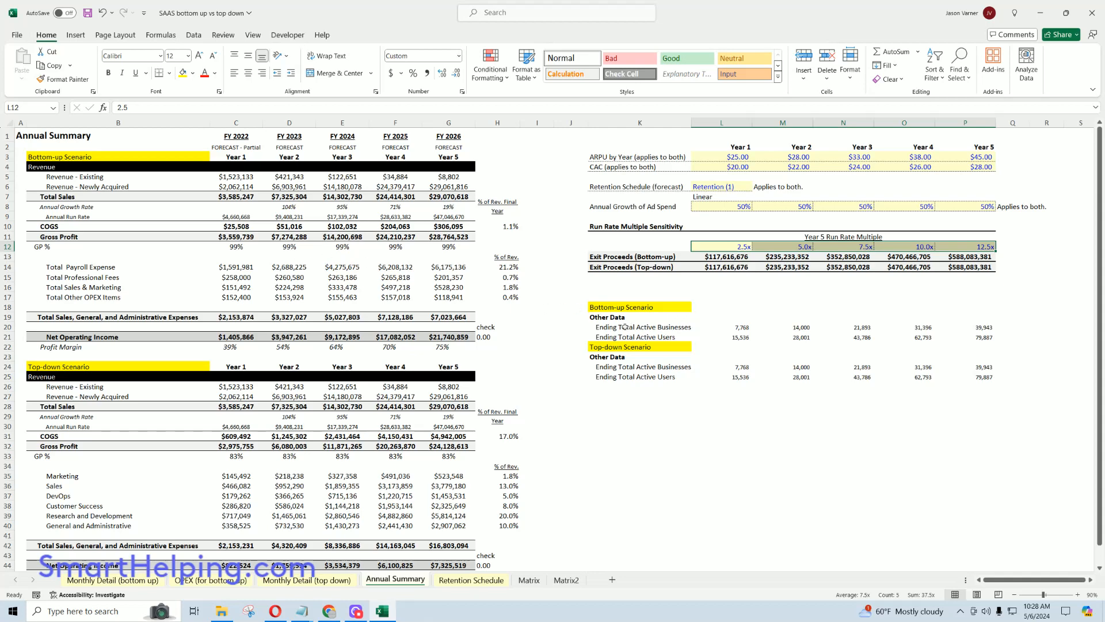
- Check the bottom-up scenario's Ending Total Active Businesses and Active Users formulas across the five years on the Annual Summary
click(746, 328)
click(803, 329)
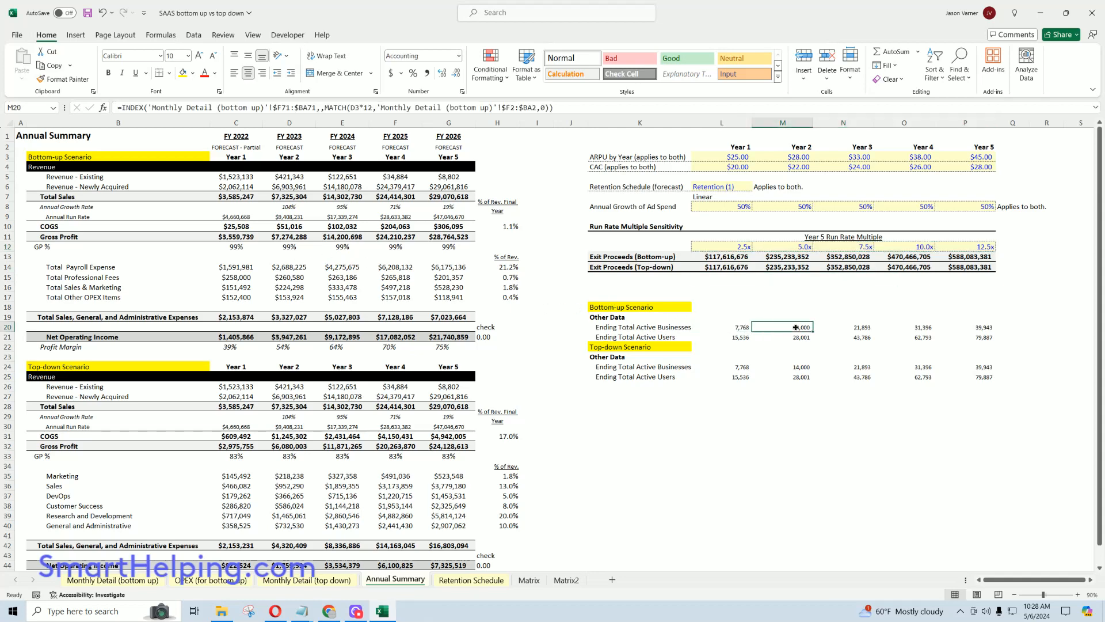
click(856, 327)
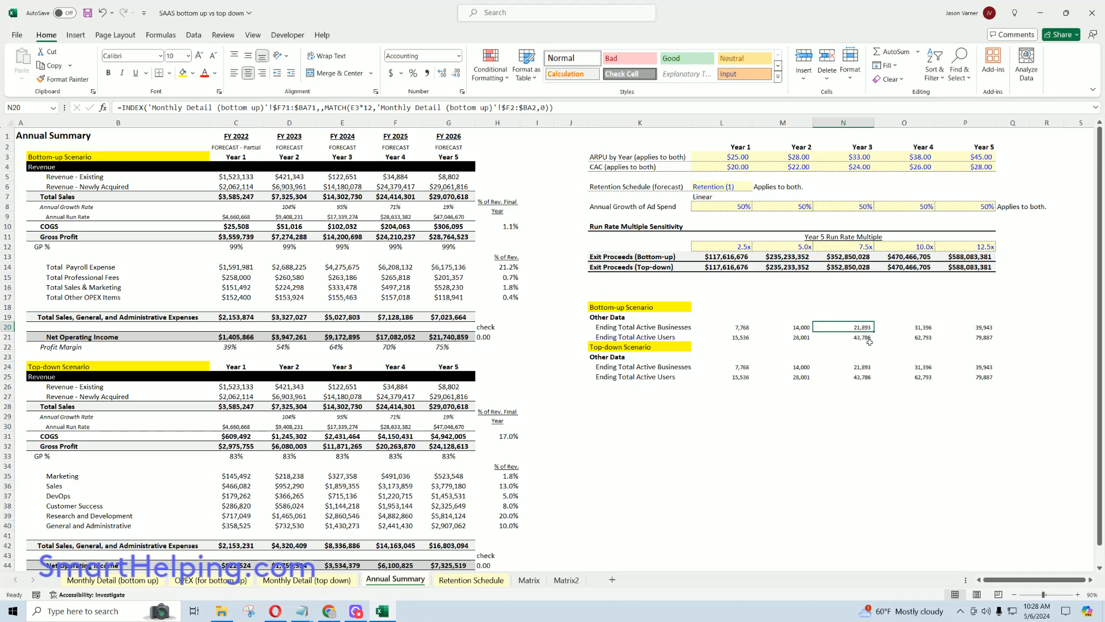
click(859, 338)
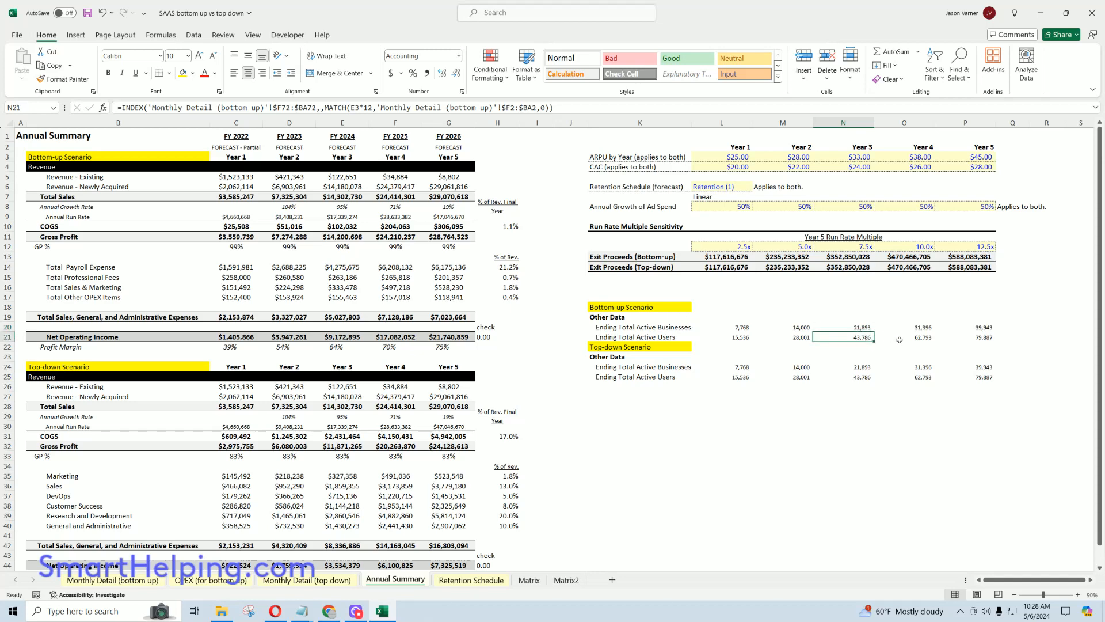
click(901, 340)
click(978, 338)
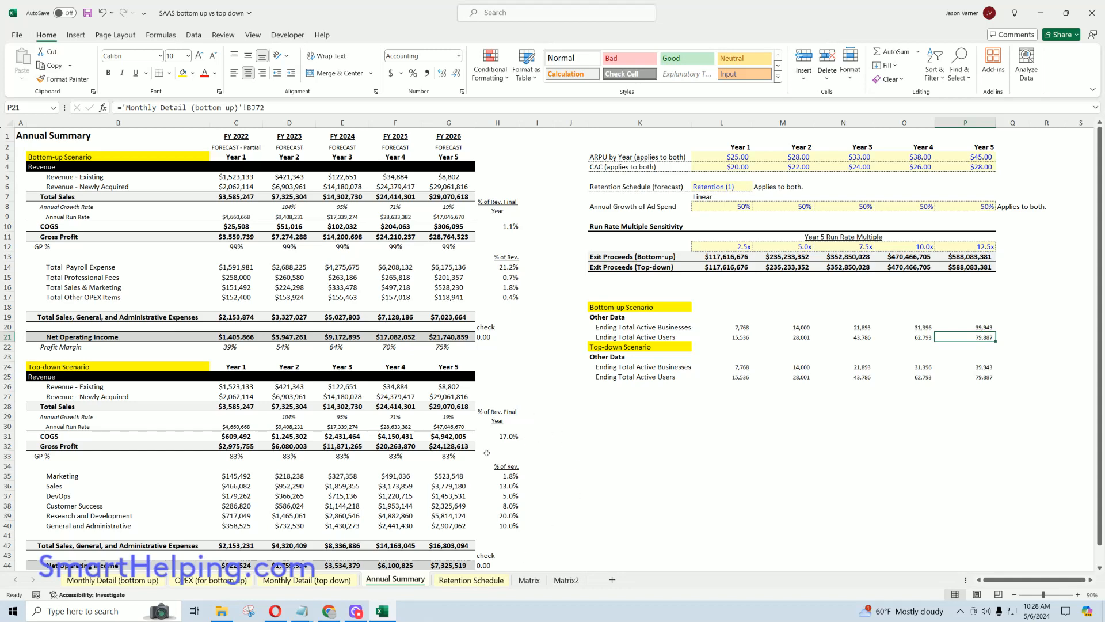
- Recap the bottom-up scenario's Active Businesses, Active Users and Current ARR inputs, and revisit the OPEX, Annual Summary and Retention Schedule sheets
click(133, 579)
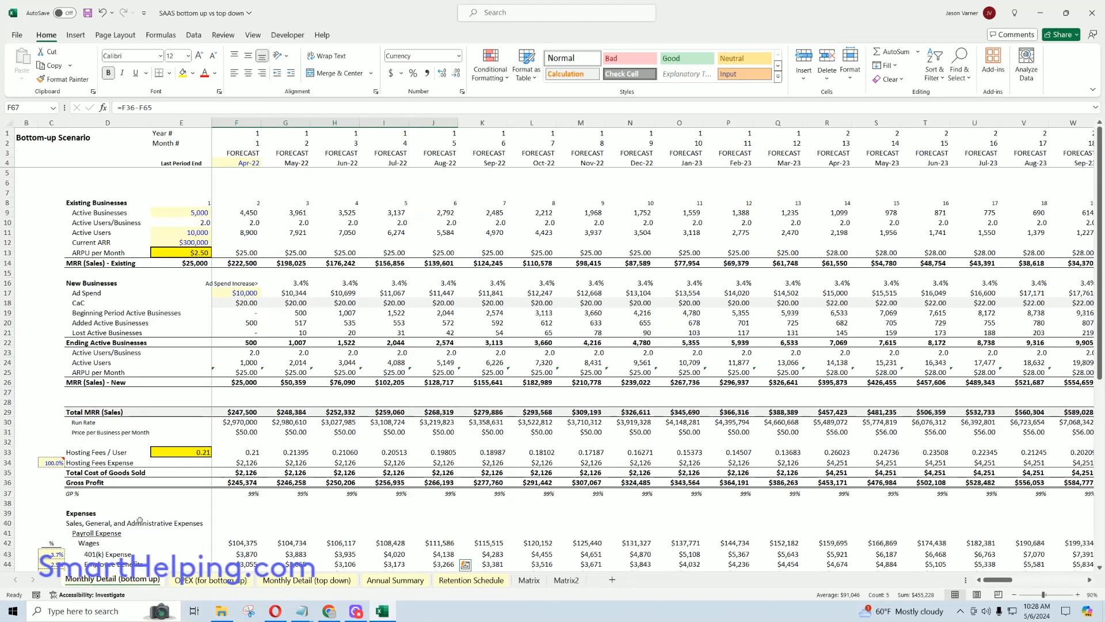
click(194, 213)
click(198, 233)
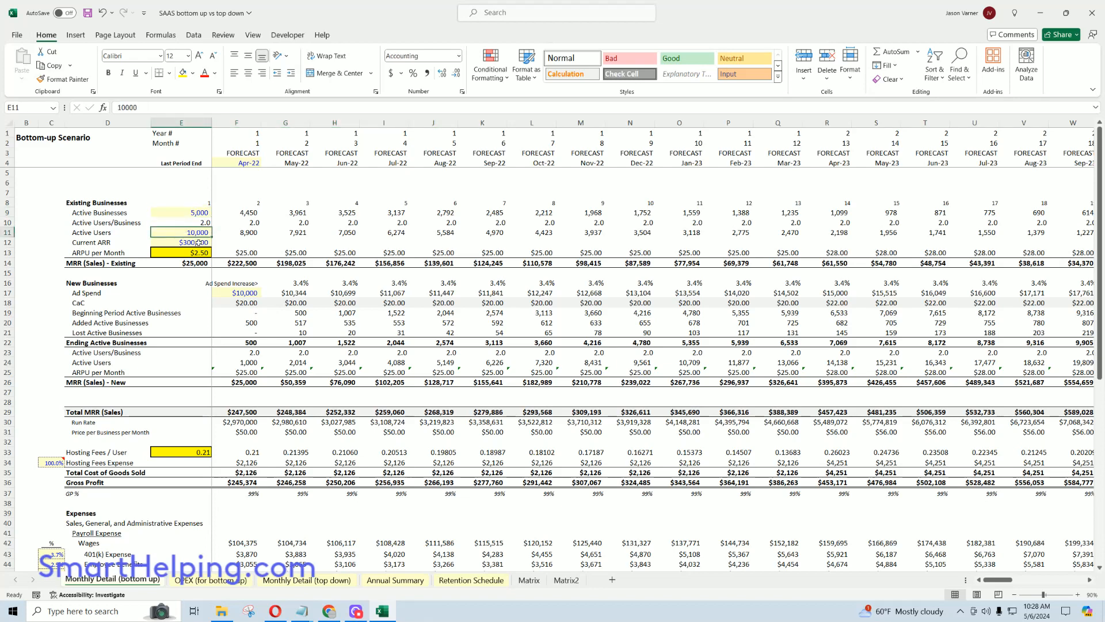
click(198, 243)
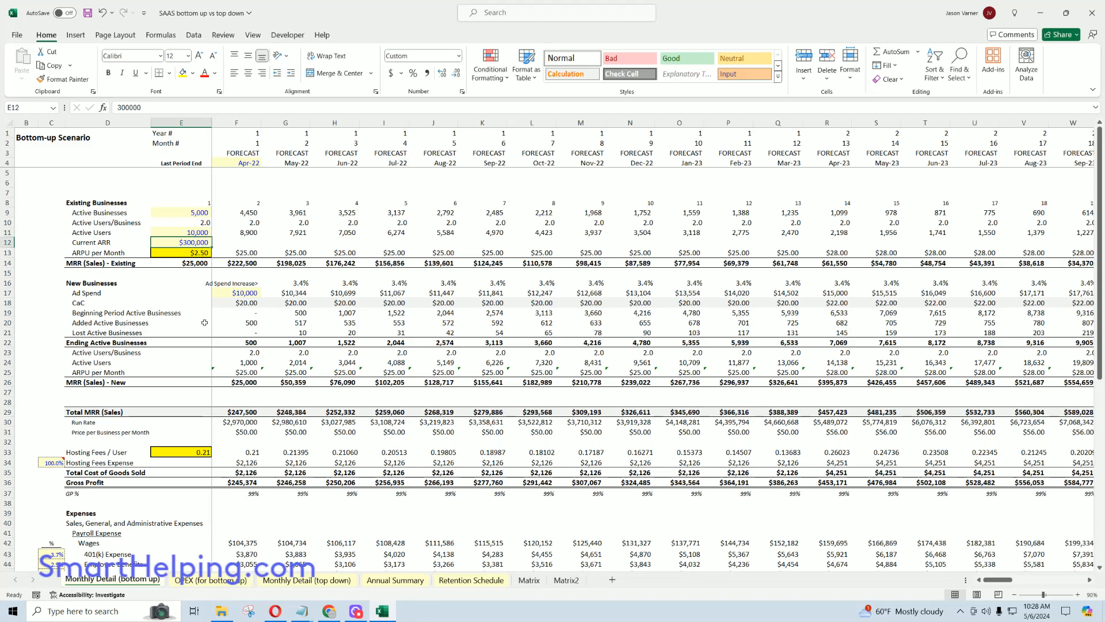
click(230, 580)
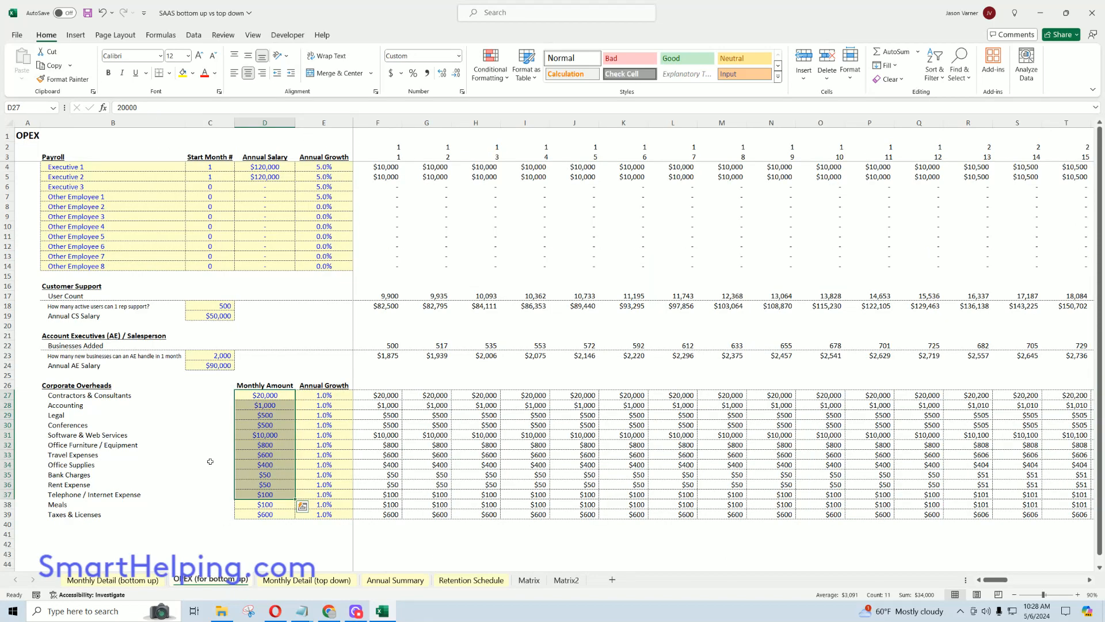
click(368, 581)
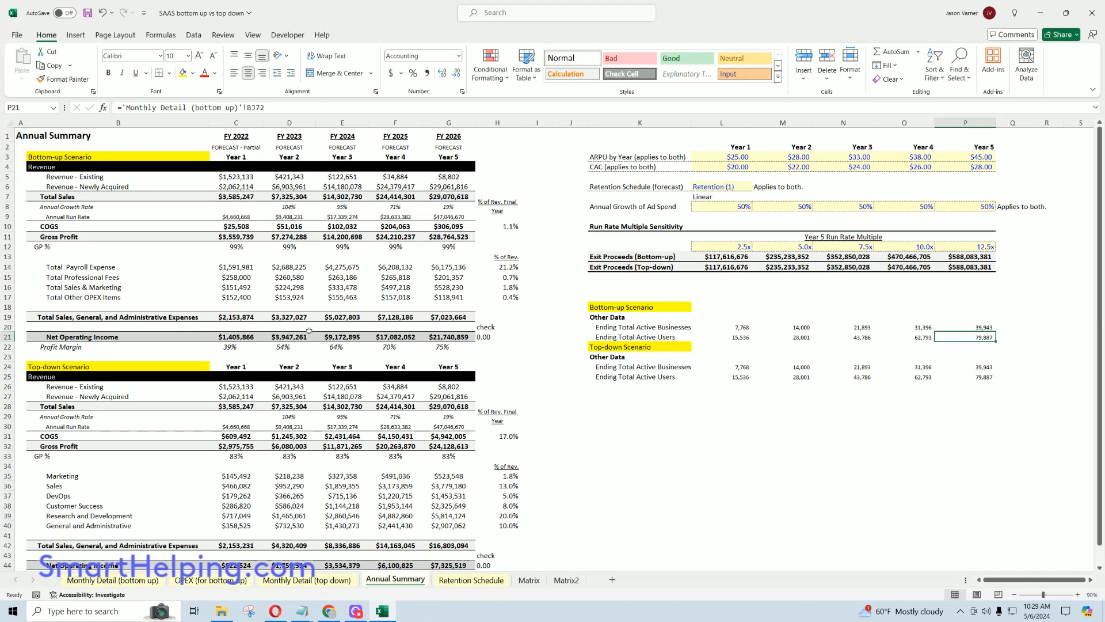
click(485, 582)
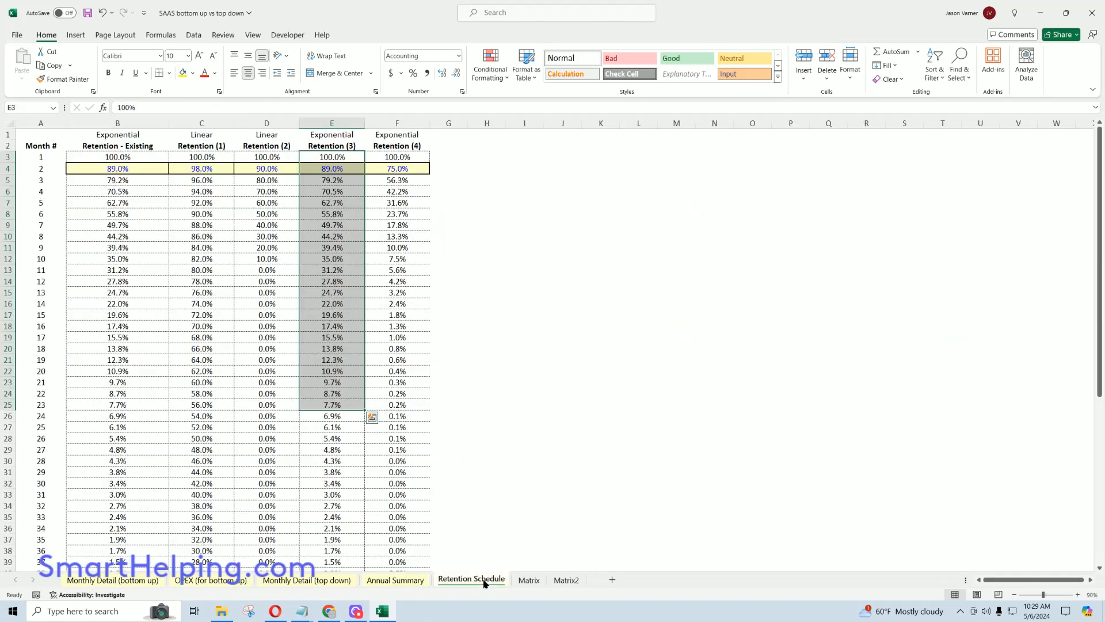
- Close the SAAS bottom up vs top down workbook without saving and open General Revenue and Expense Sensitivity from the SmartHelping Plus folder
click(1092, 13)
click(577, 320)
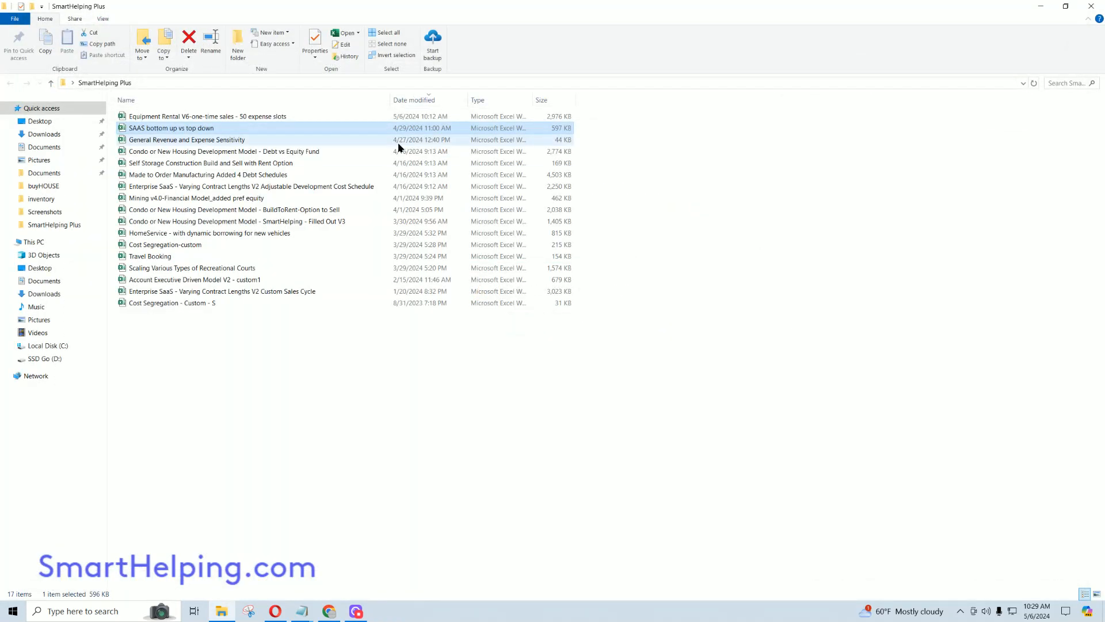
click(196, 141)
double_click(197, 141)
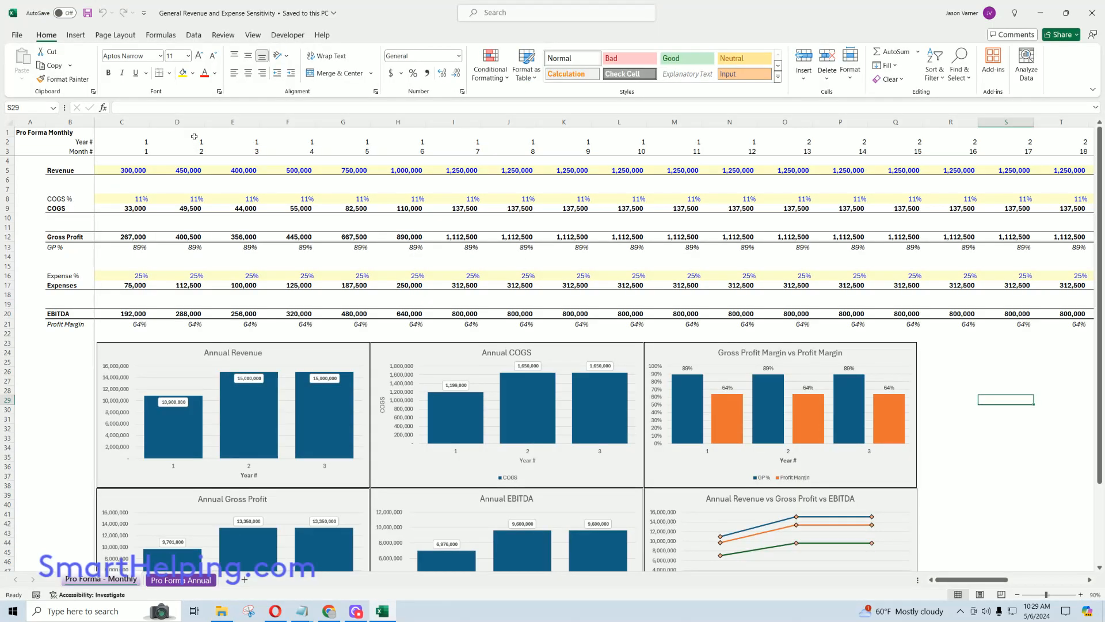
- Look over the monthly Revenue and COGS % inputs on the Pro Forma - Monthly sheet
click(121, 170)
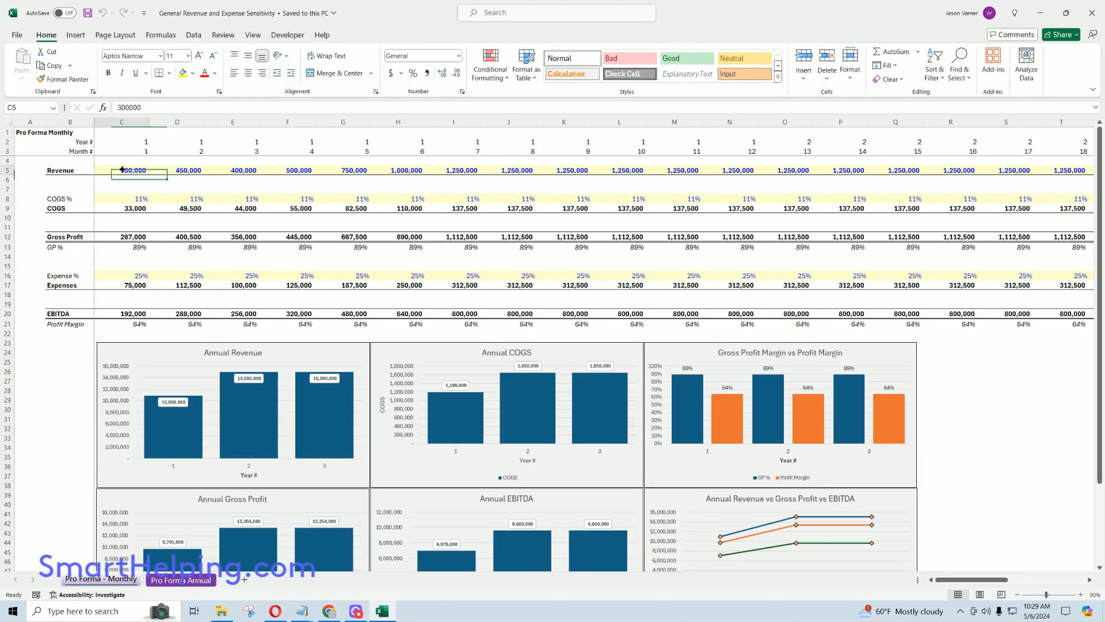
drag(984, 583, 1007, 580)
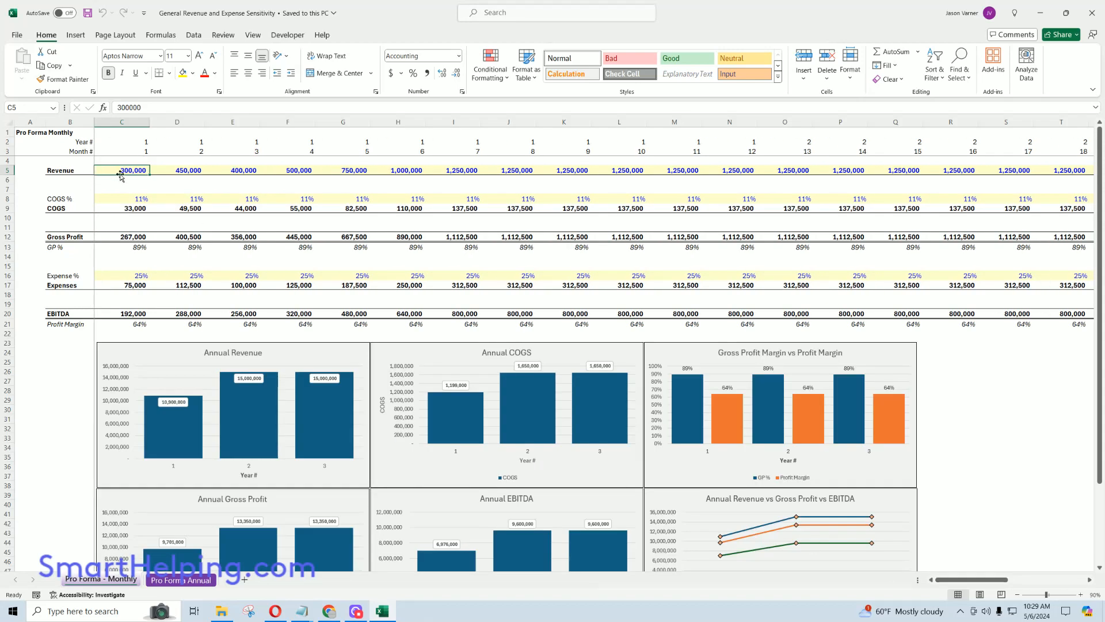
drag(121, 173, 302, 170)
drag(131, 198, 396, 196)
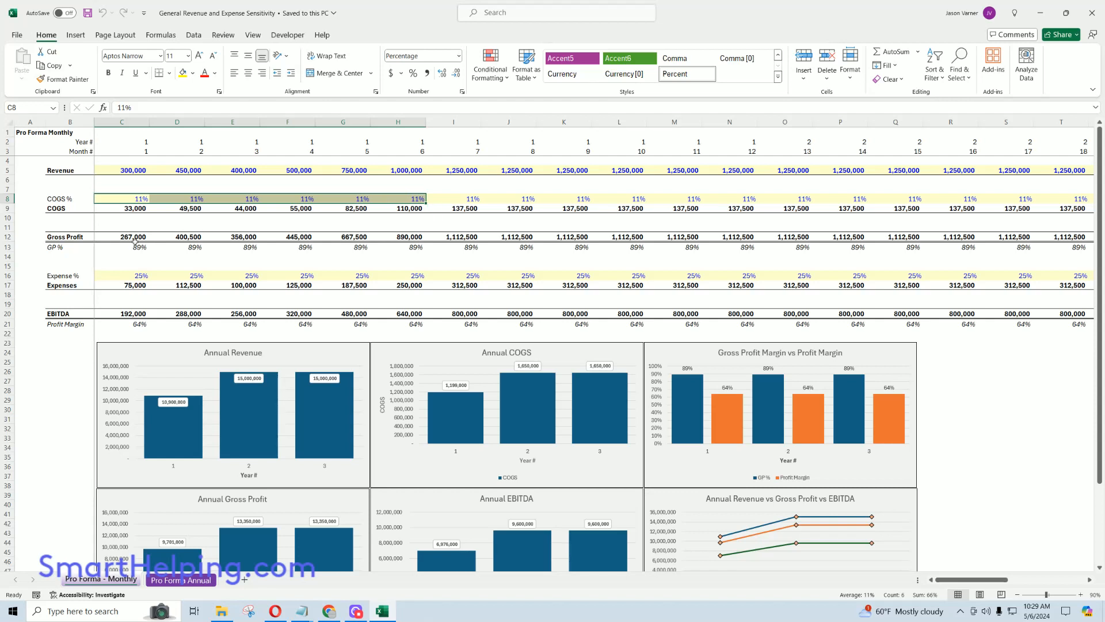
- Check the Gross Profit, Expense %, Expenses, EBITDA and Profit Margin rows on the Pro Forma - Monthly sheet
drag(131, 236, 341, 233)
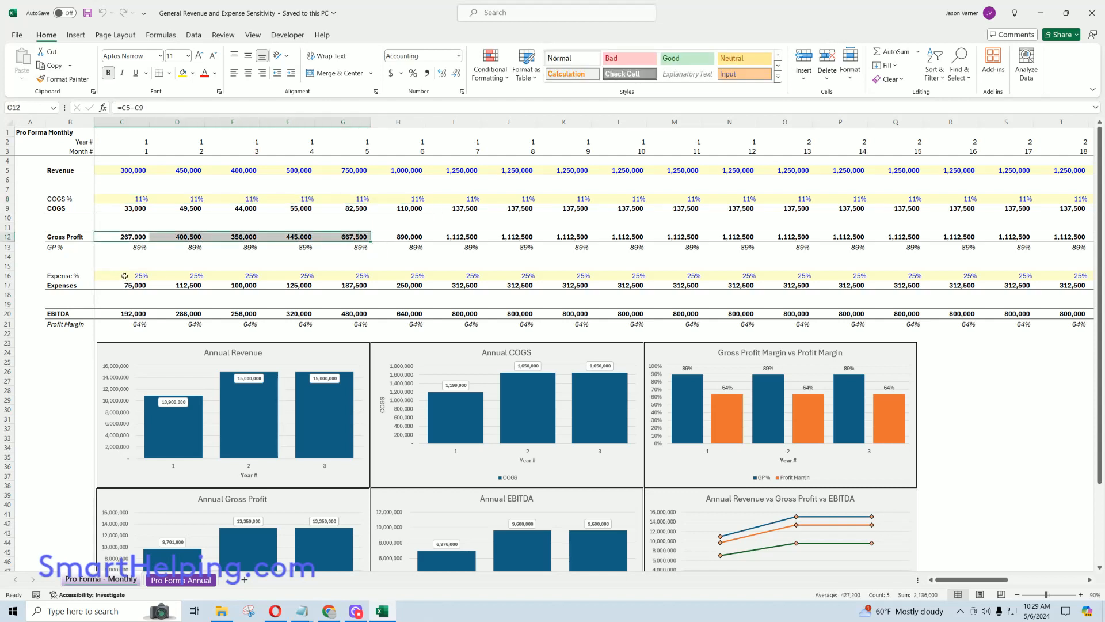
drag(125, 276, 422, 275)
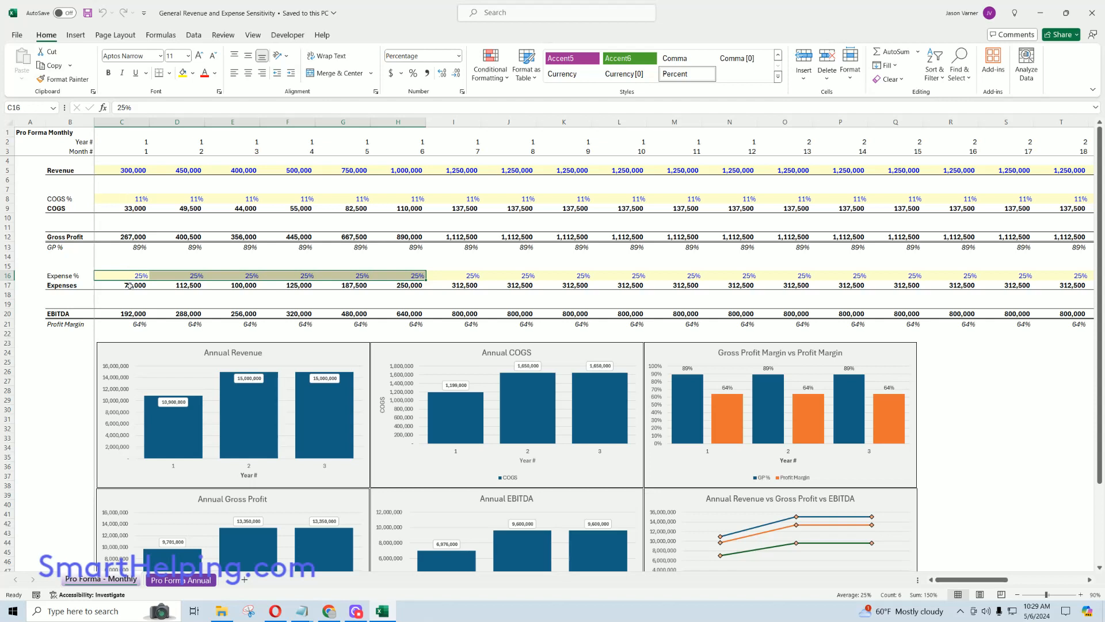
drag(130, 284, 422, 287)
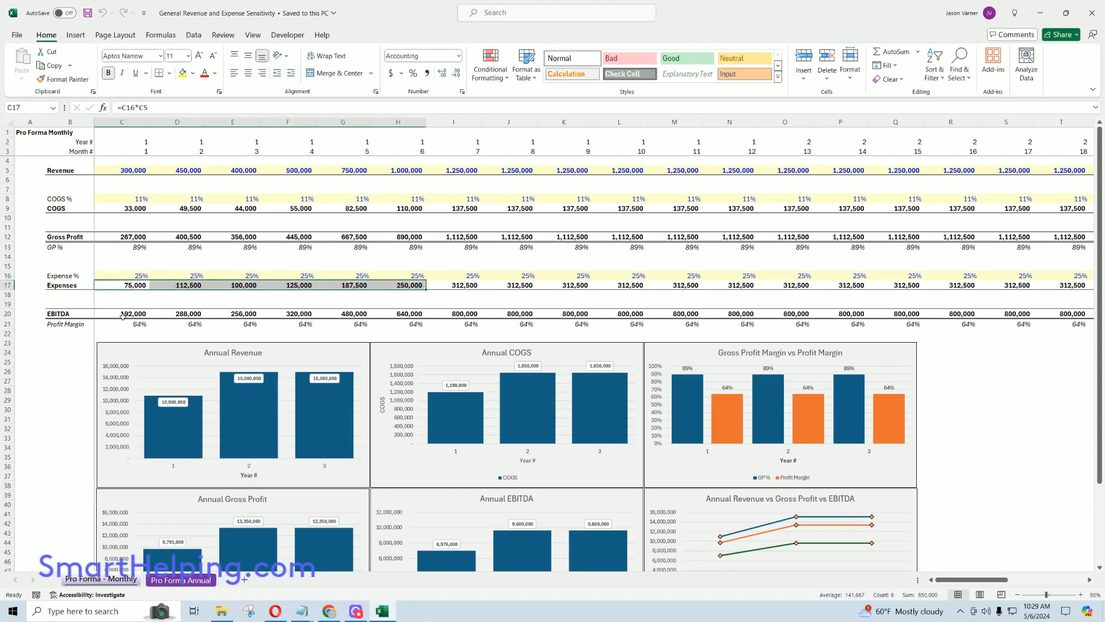
drag(123, 316, 477, 314)
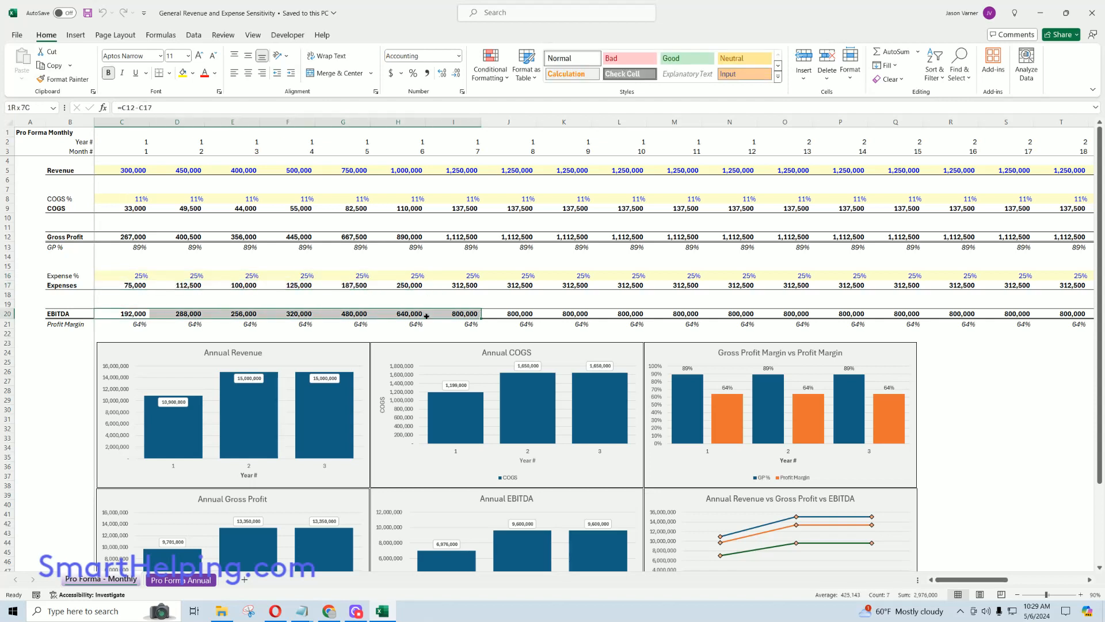
double_click(215, 326)
key(Return)
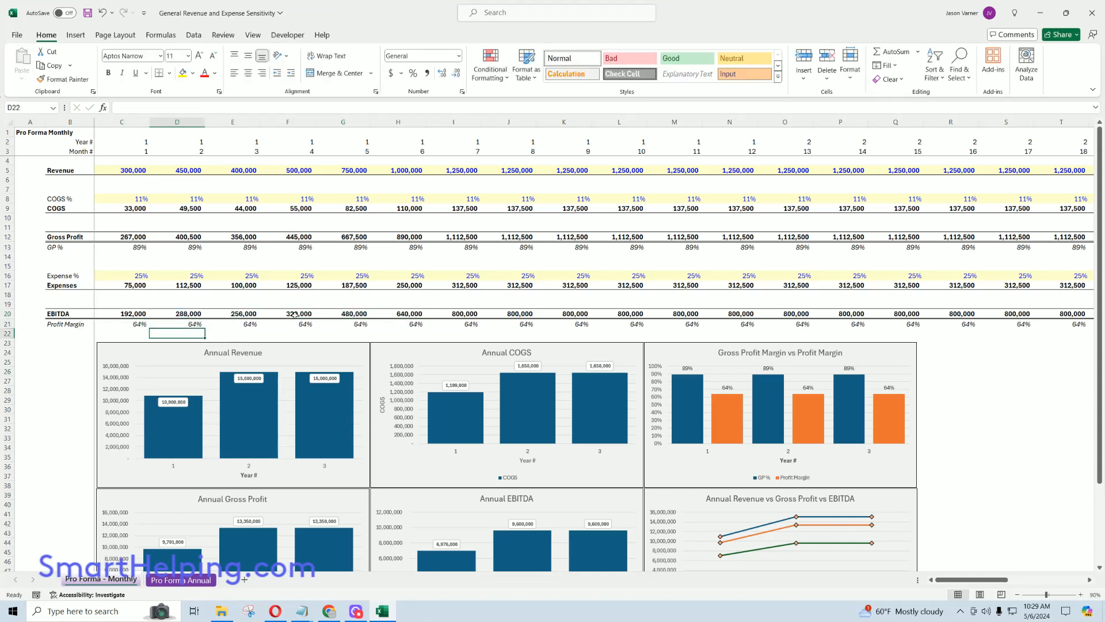
- Look over the six annual charts below the monthly pro forma, from Annual Revenue to Annual Revenue vs Gross Profit vs EBITDA
scroll(299, 327, down, 4)
scroll(695, 296, down, 3)
scroll(662, 317, up, 3)
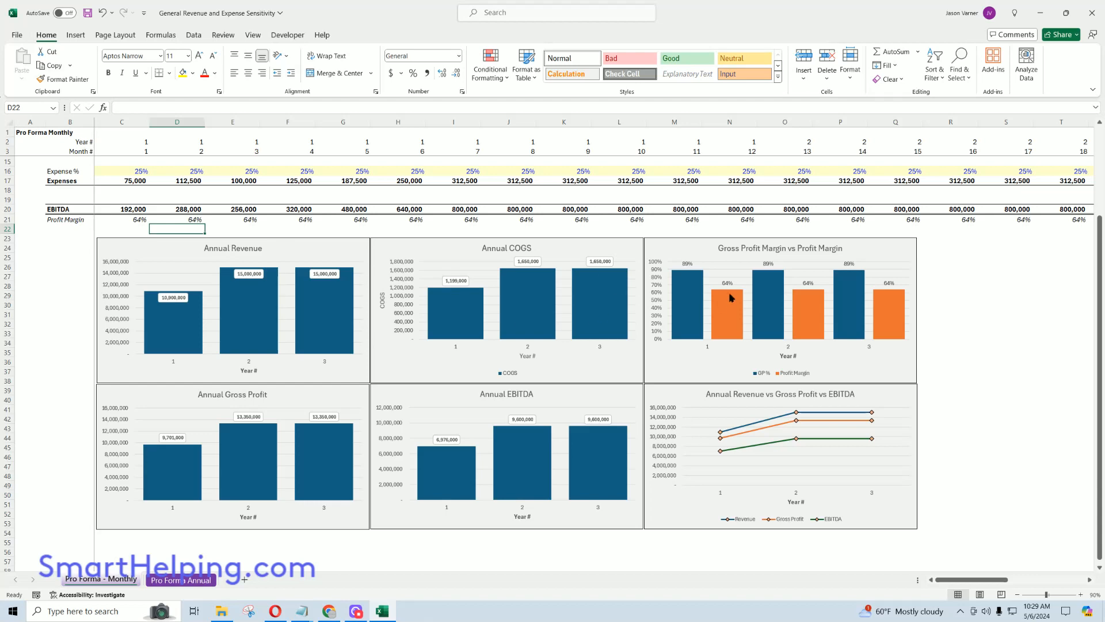
scroll(368, 380, up, 4)
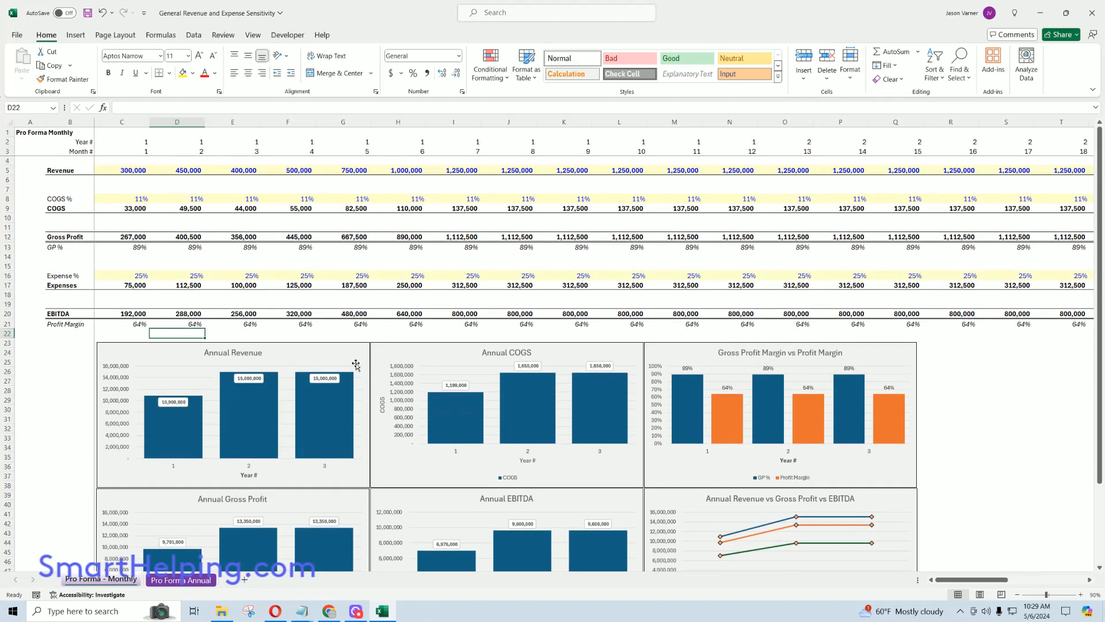
- Step through the monthly Revenue inputs for months 1 to 6, and check the month 6 COGS %, Expense % and EBITDA cells
click(134, 170)
click(178, 171)
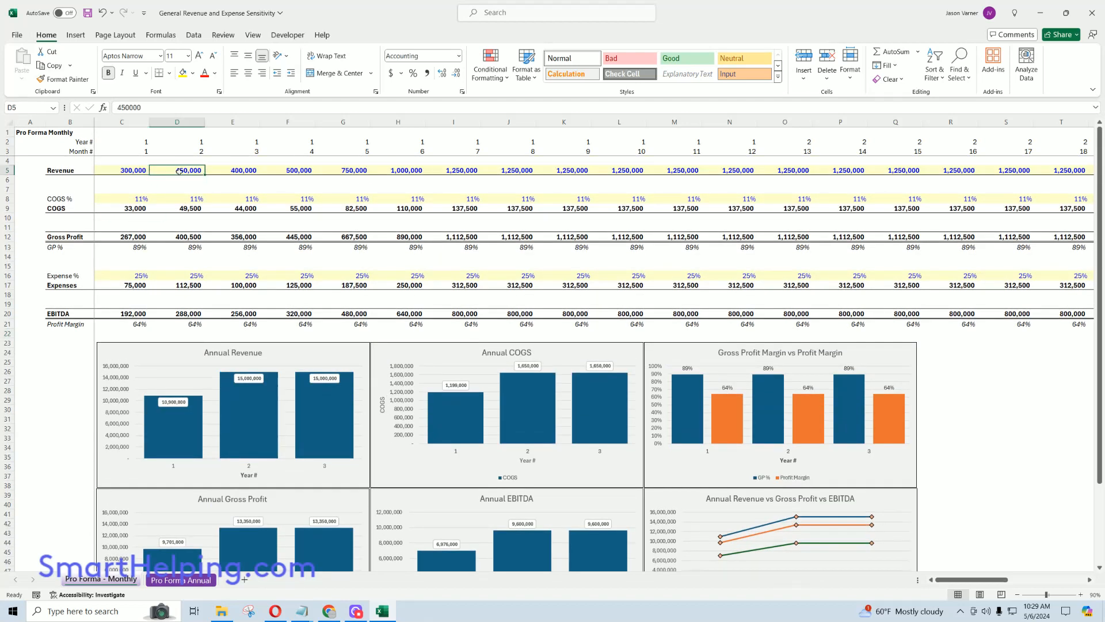
click(238, 171)
click(293, 171)
click(347, 171)
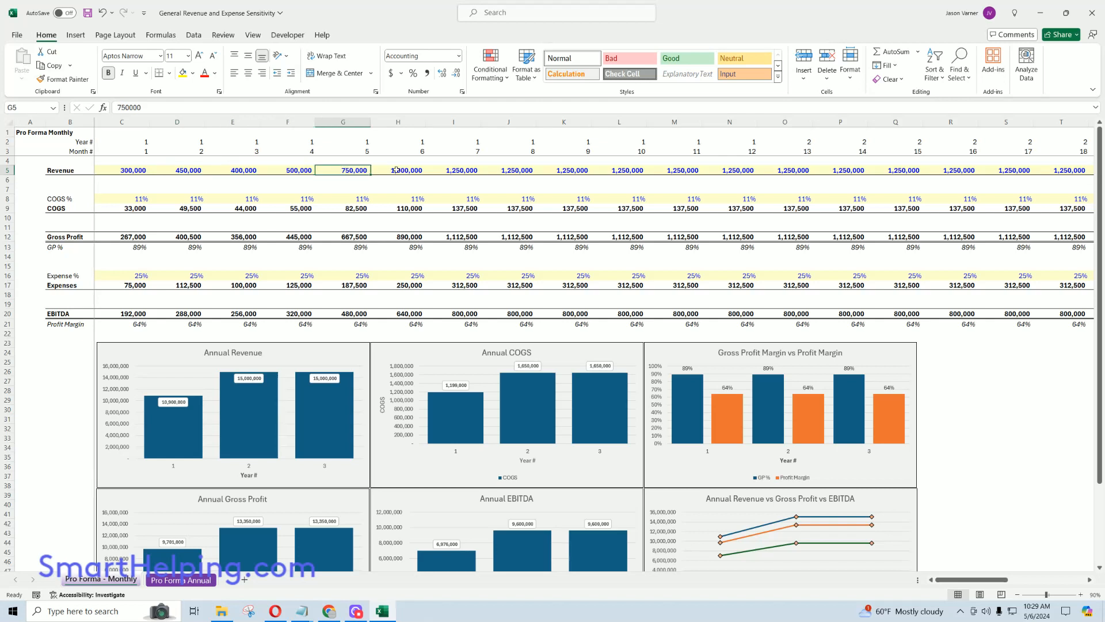
click(398, 171)
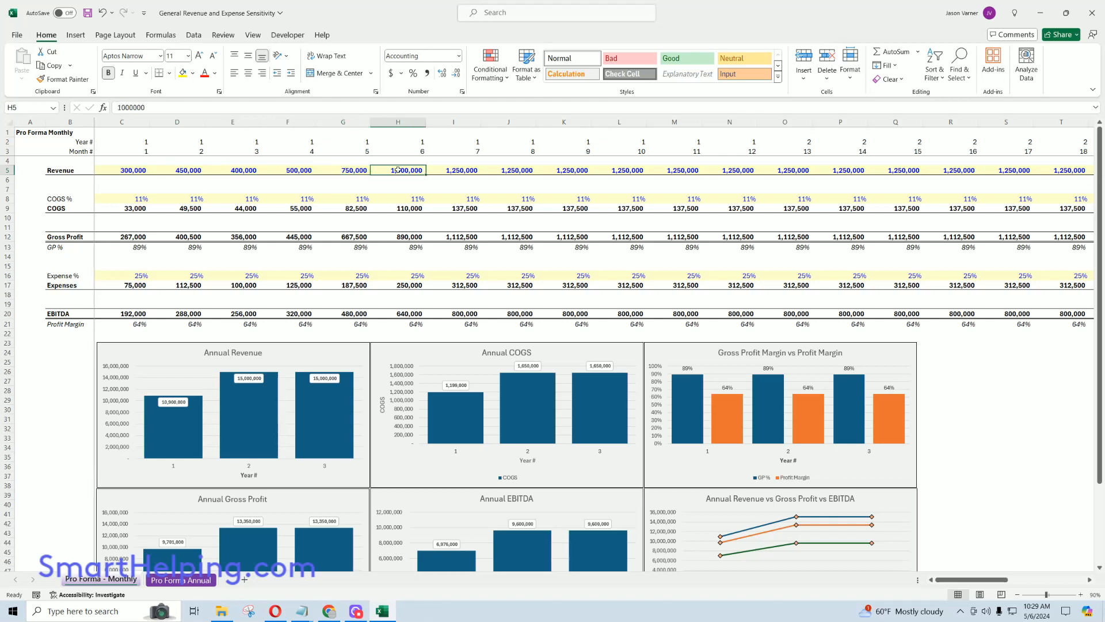
click(402, 200)
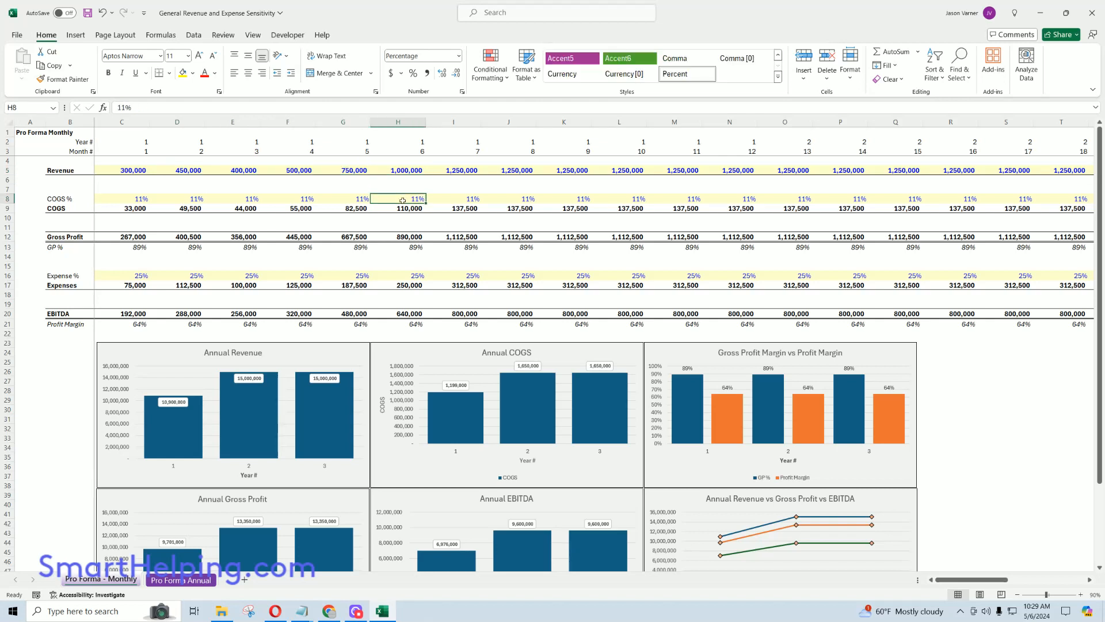
click(404, 275)
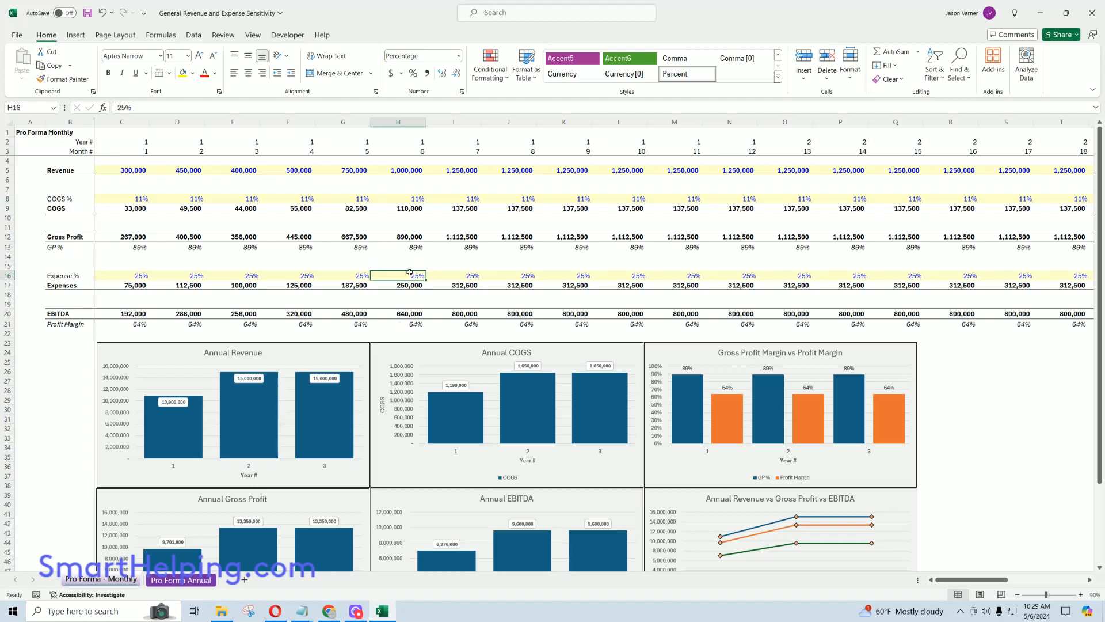
click(411, 312)
click(455, 314)
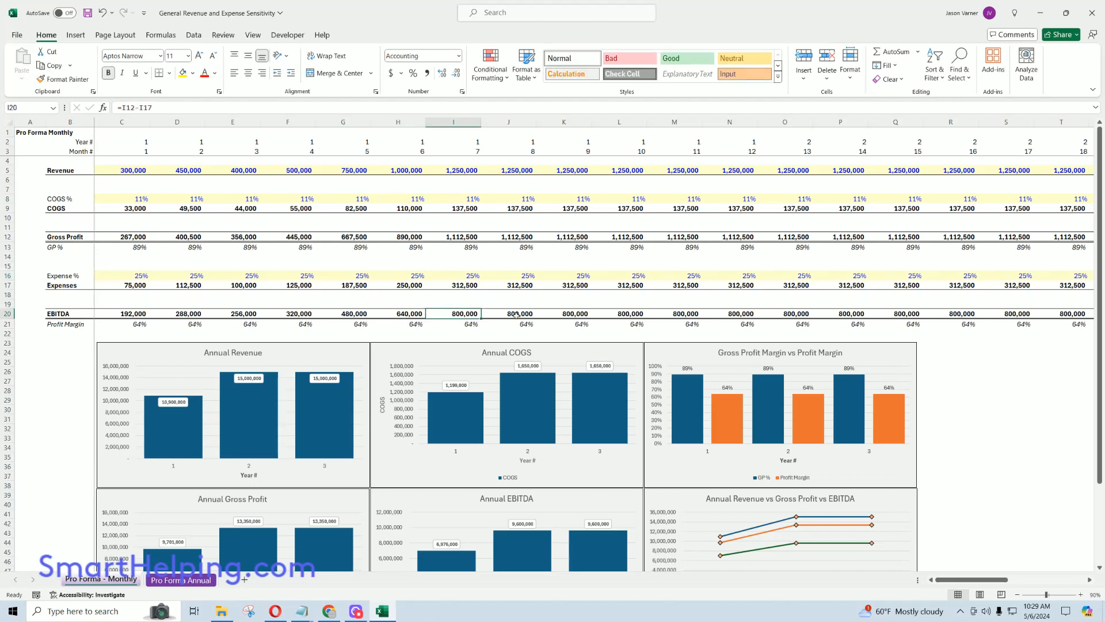
- Examine the month 1 figures from Revenue down to EBITDA and the Revenue inputs across year 1
drag(127, 170, 140, 314)
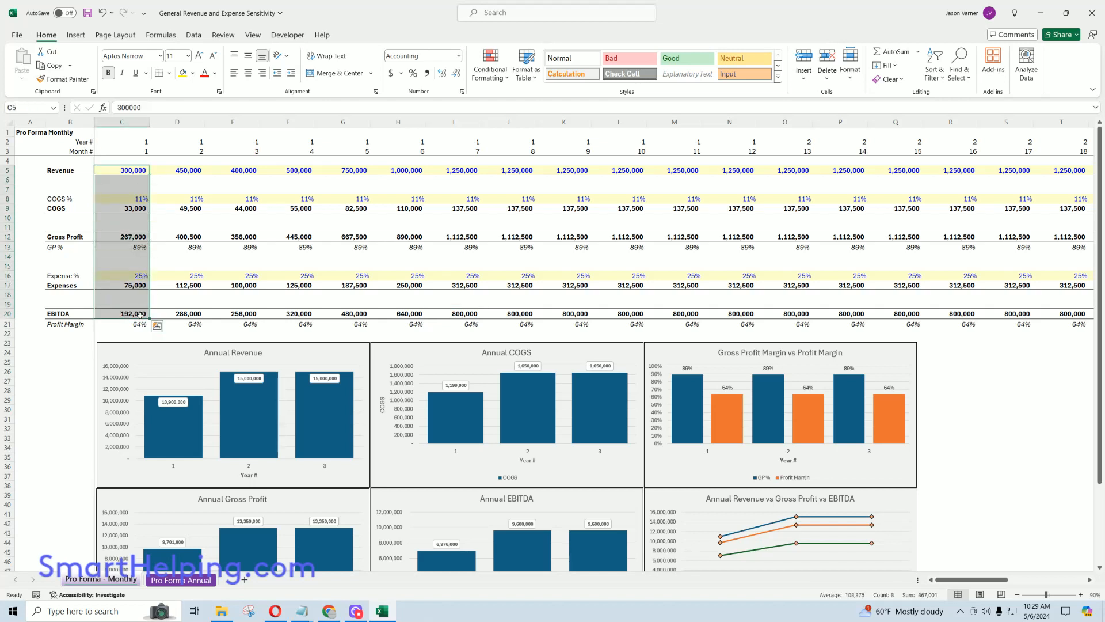
click(143, 168)
drag(146, 170, 739, 172)
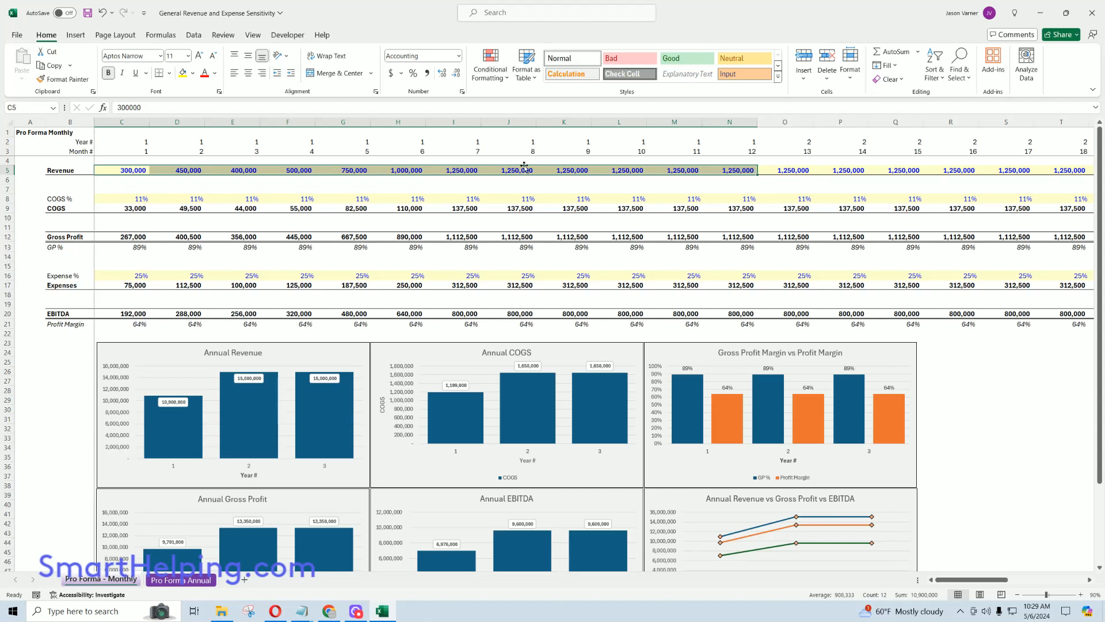
click(460, 171)
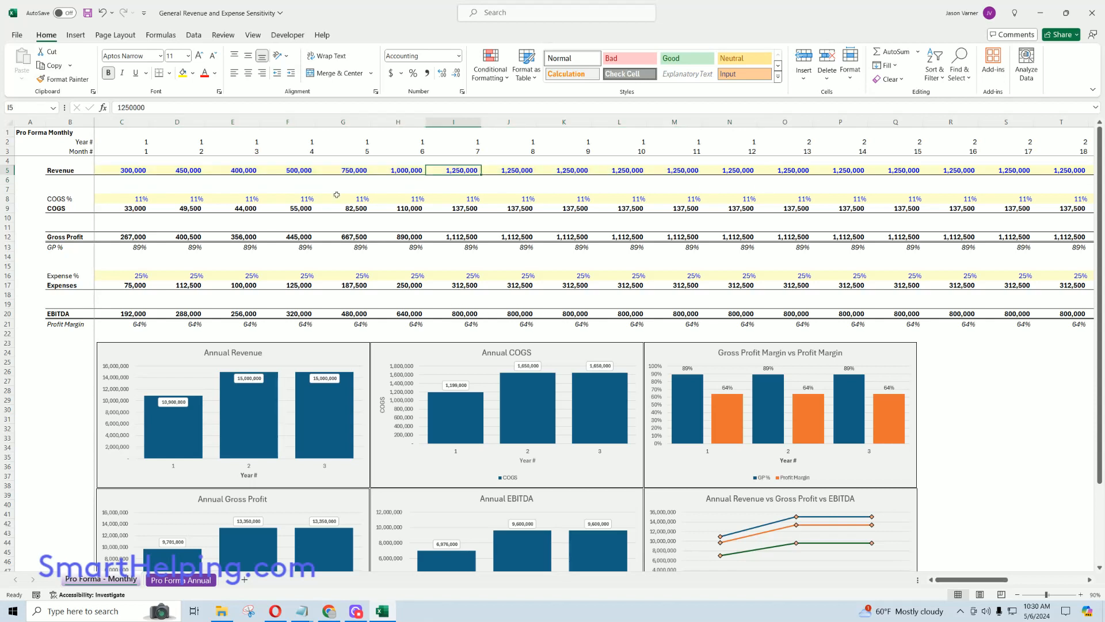
drag(130, 169, 358, 174)
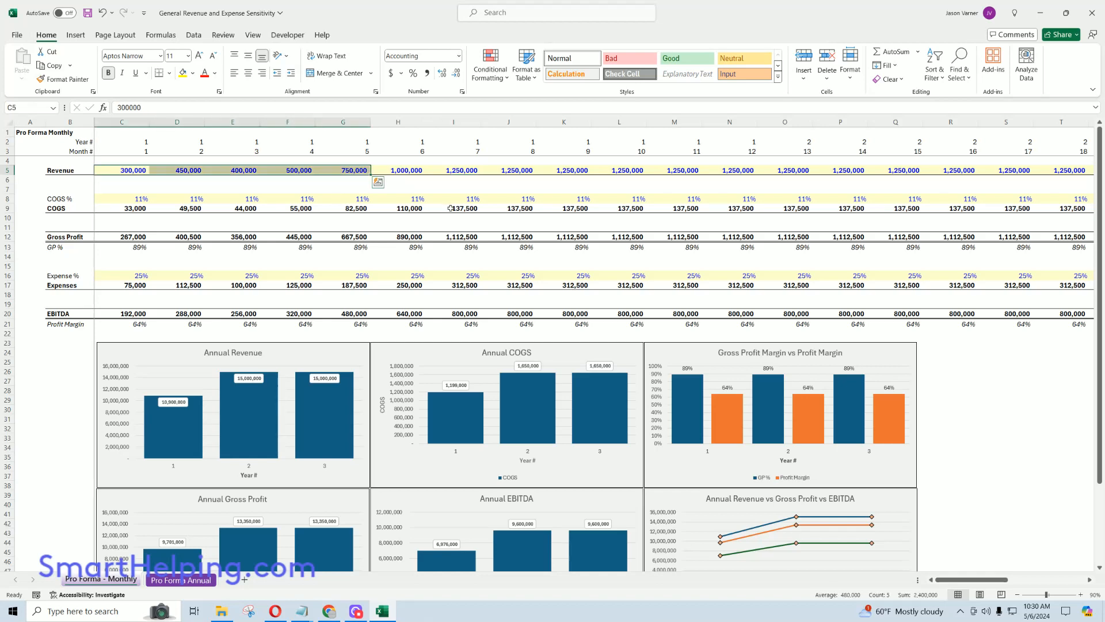
- Switch to the SmartHelping Plus page in the Opera browser and review its monthly subscription price, features and recently added templates
click(275, 610)
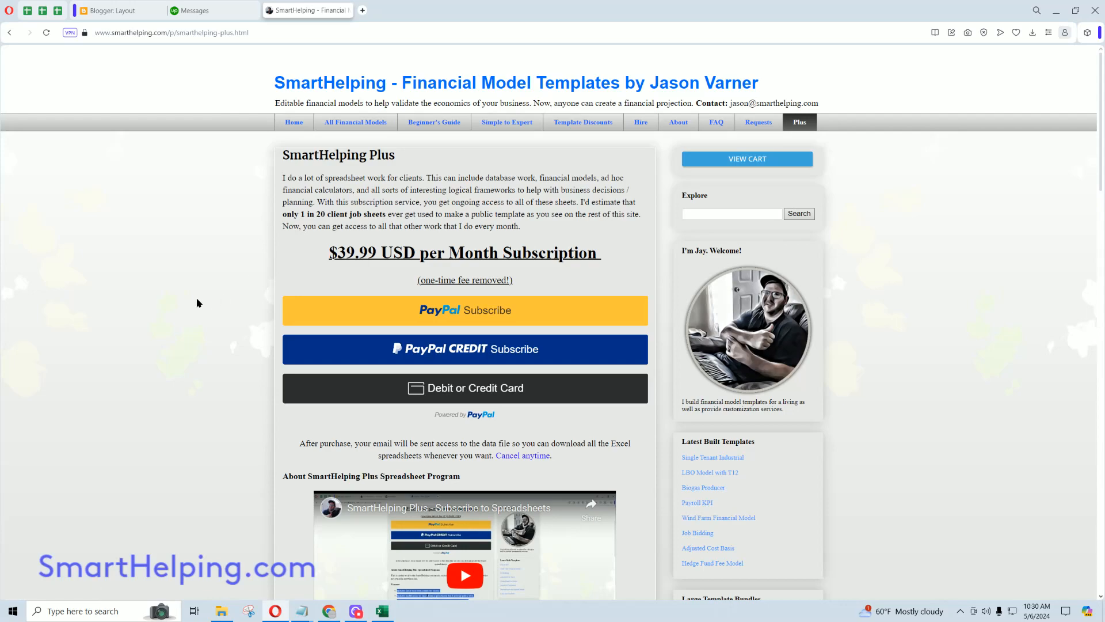
scroll(198, 302, down, 14)
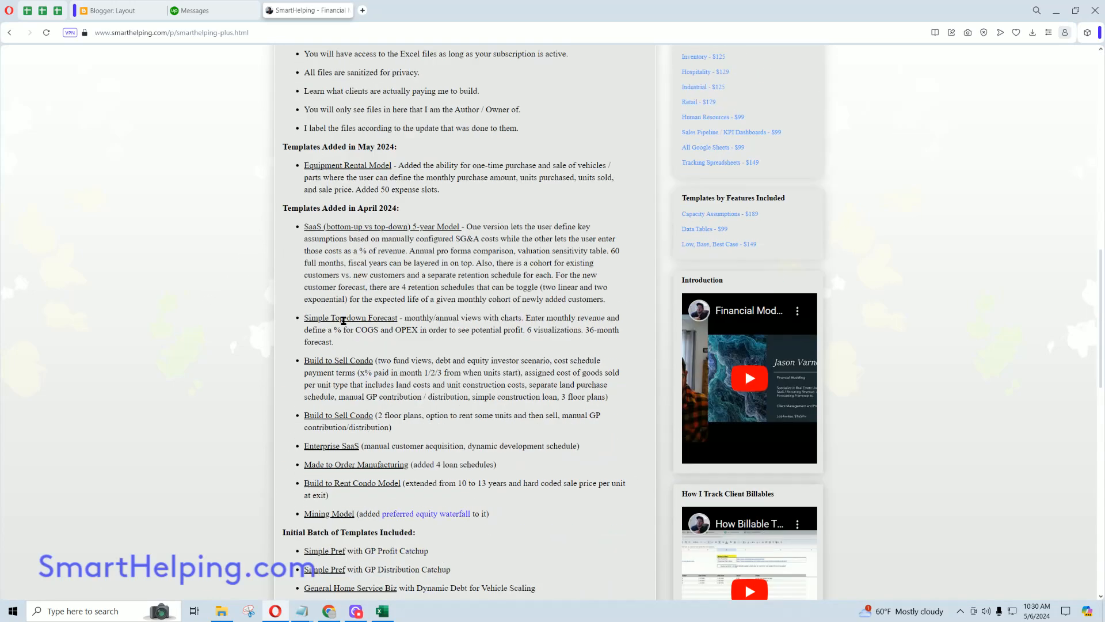
scroll(344, 321, up, 15)
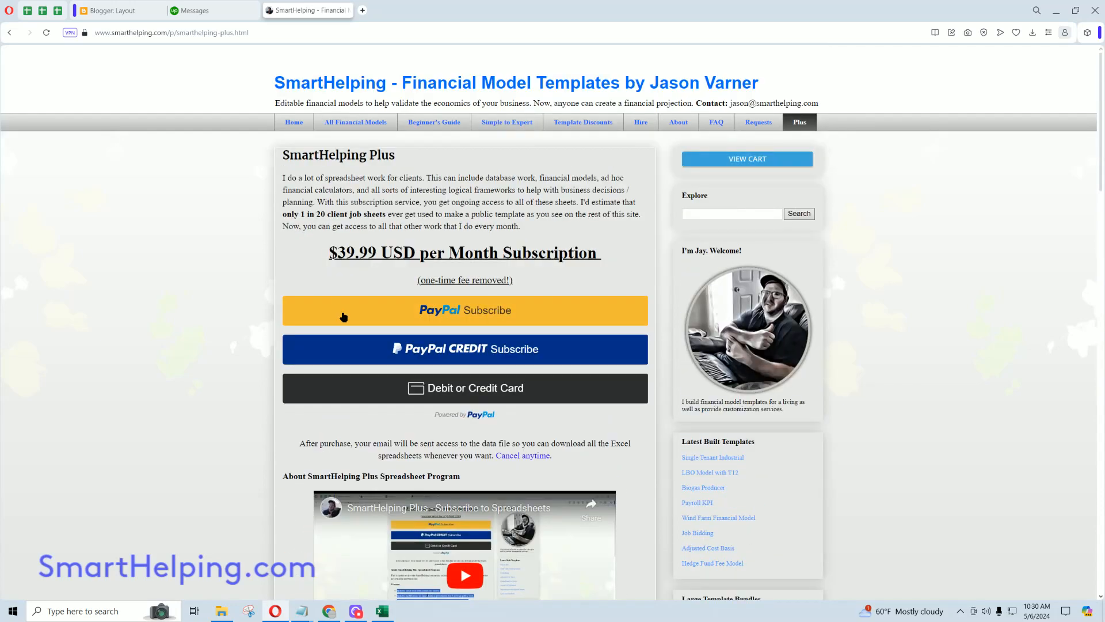
drag(331, 253, 561, 256)
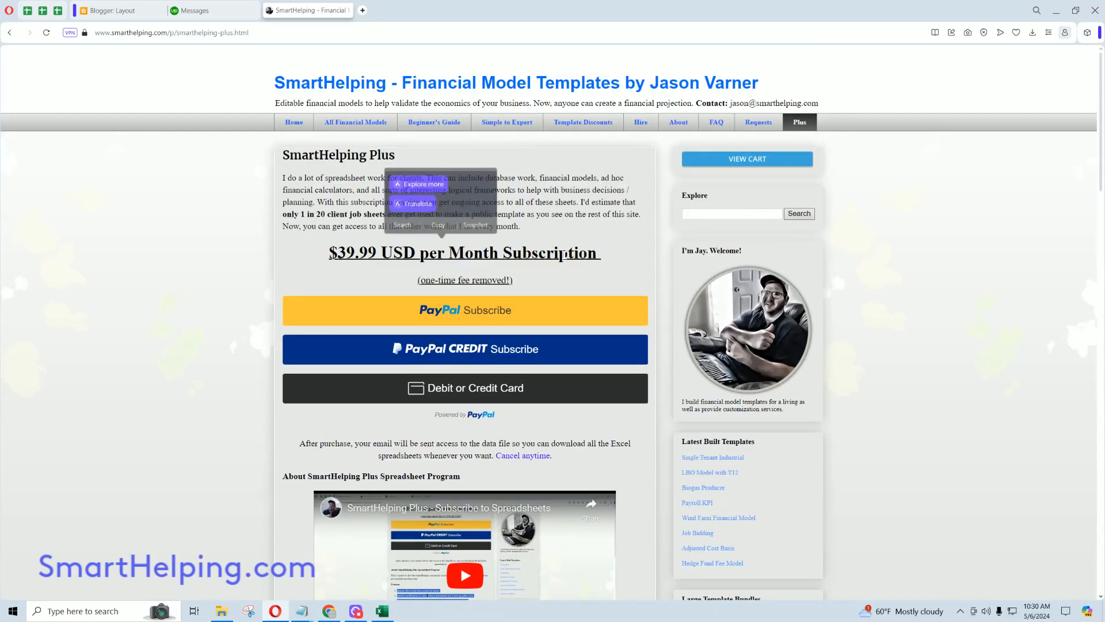
scroll(179, 252, down, 3)
scroll(180, 257, down, 3)
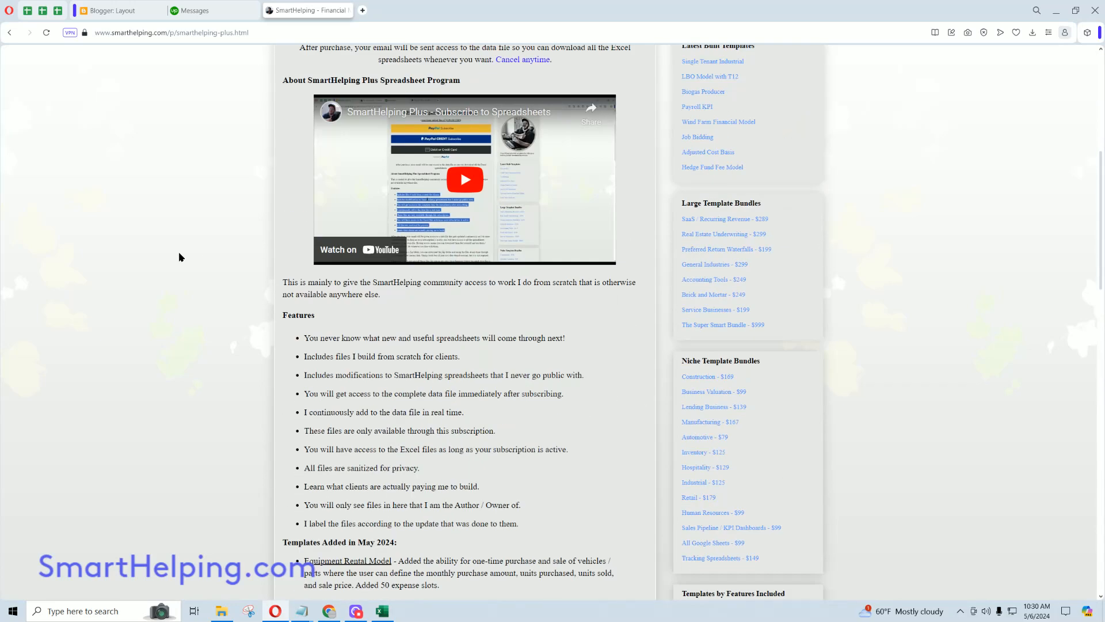
scroll(179, 253, down, 3)
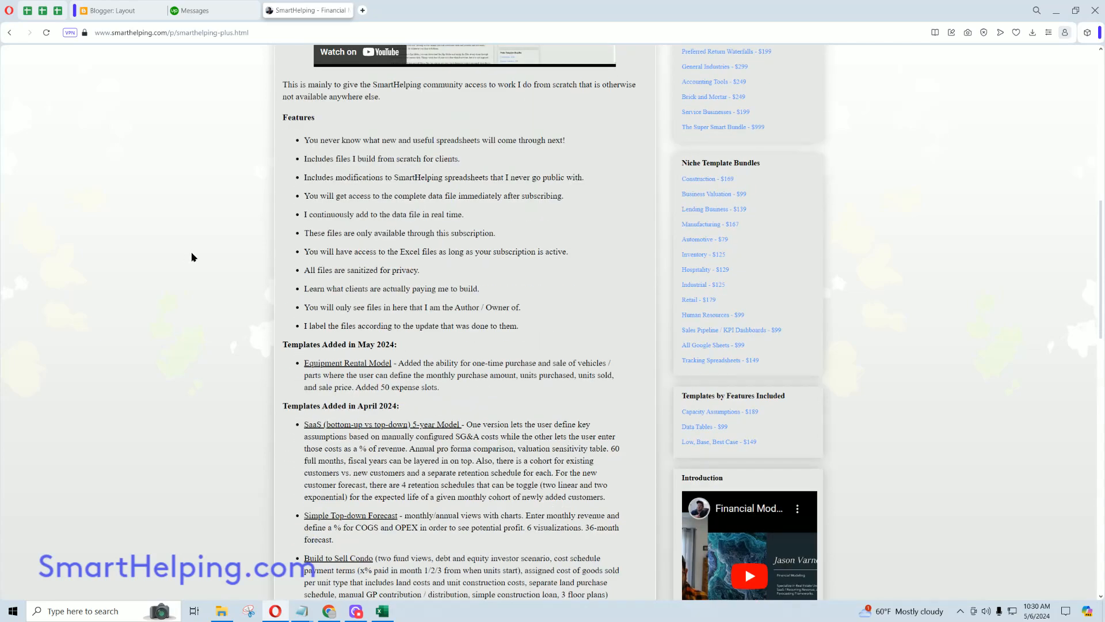
scroll(255, 278, up, 10)
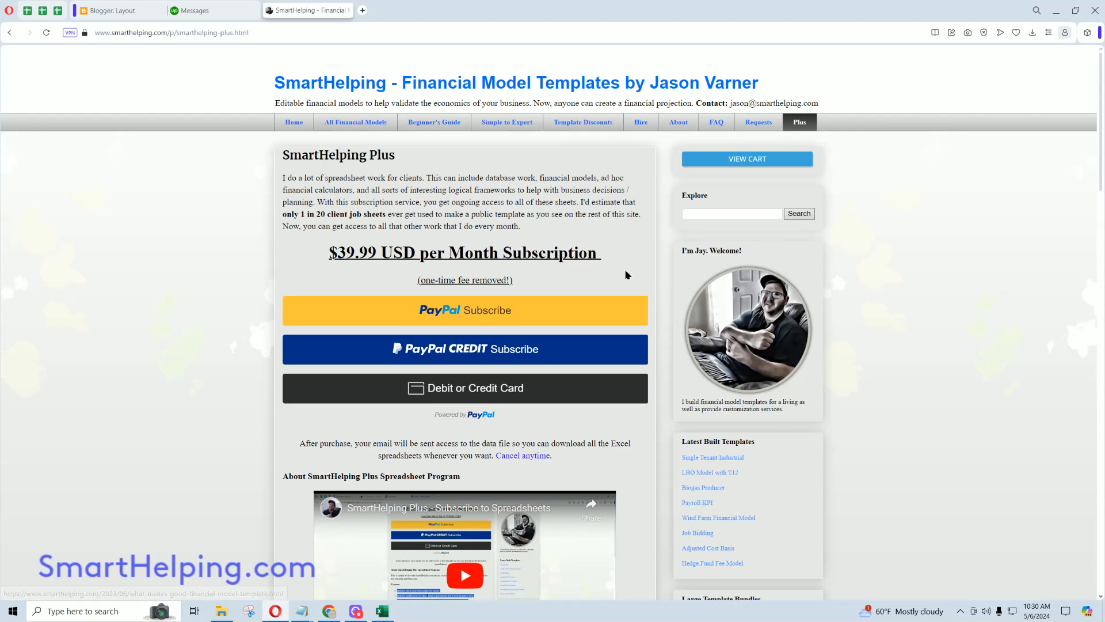
- Open the site's All Financial Models page and look over its SaaS, real estate and industry-specific template lists
click(359, 125)
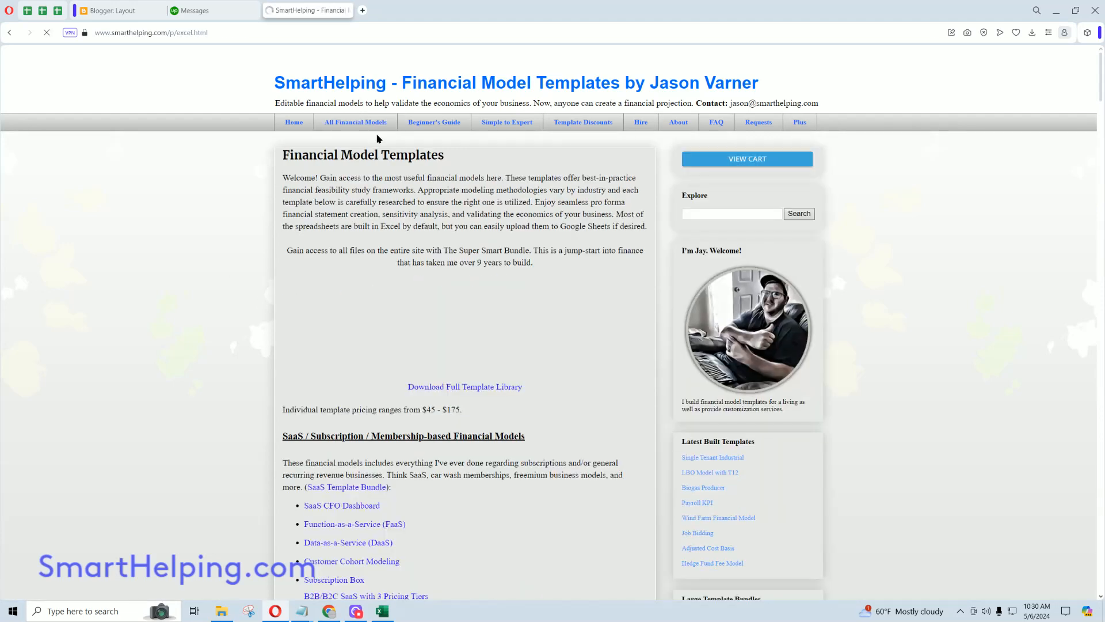
scroll(365, 382, down, 3)
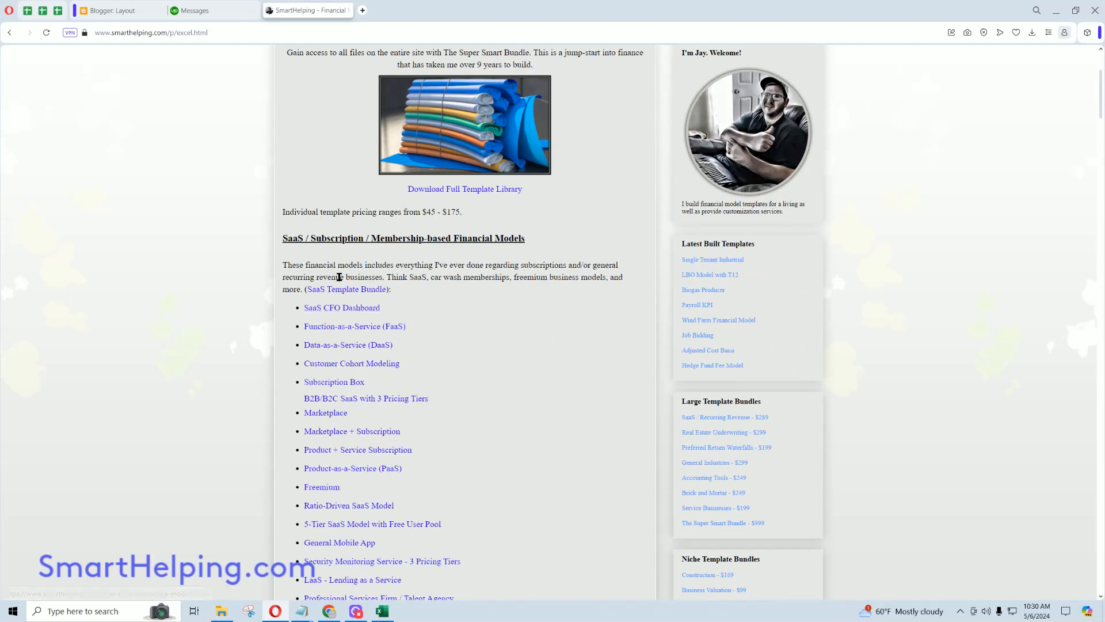
scroll(344, 296, down, 3)
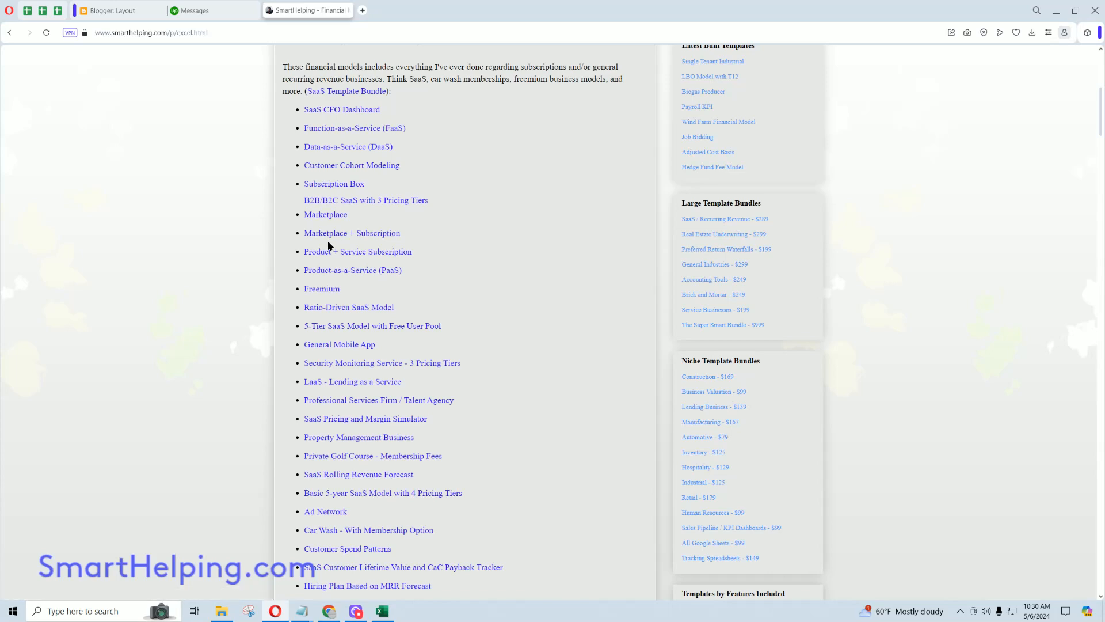
scroll(329, 246, down, 6)
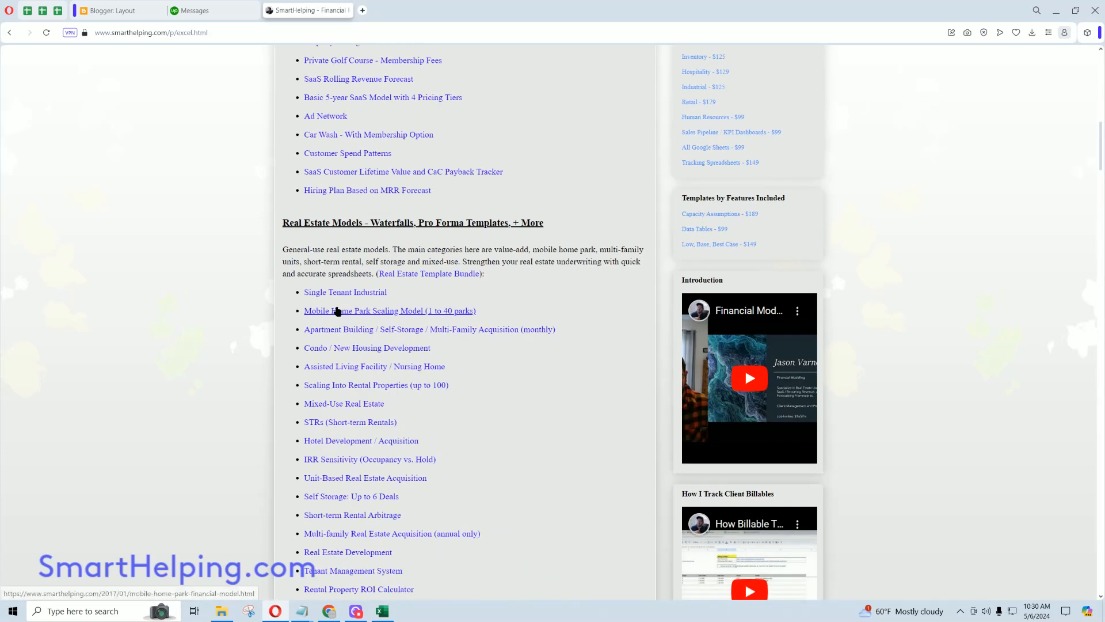
scroll(338, 311, down, 6)
scroll(323, 288, down, 3)
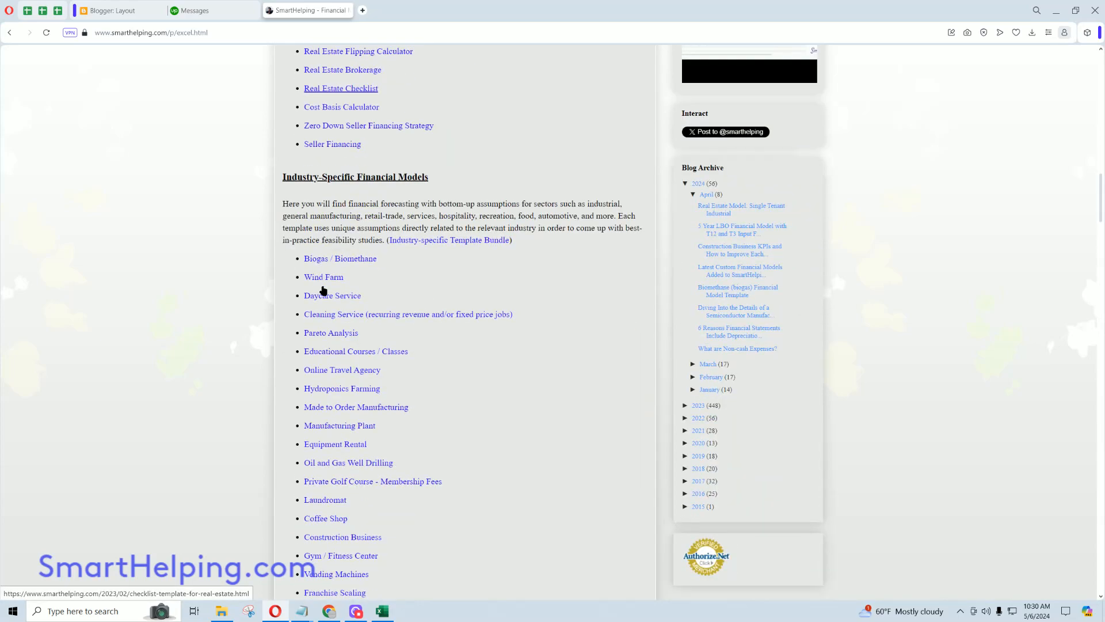
scroll(327, 229, down, 3)
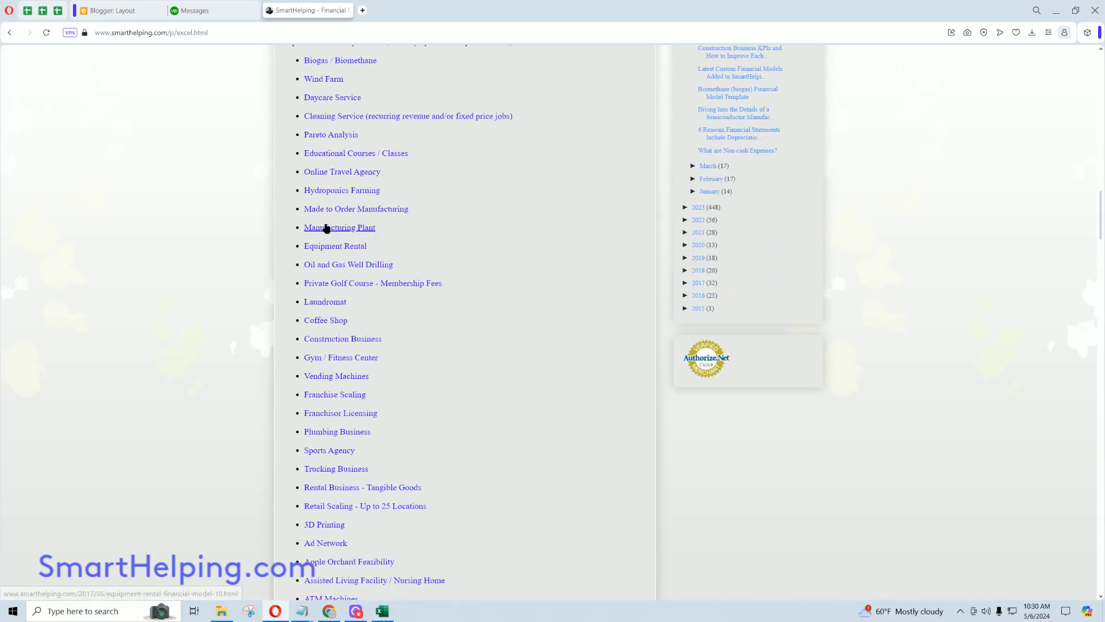
scroll(327, 229, down, 9)
scroll(328, 292, up, 17)
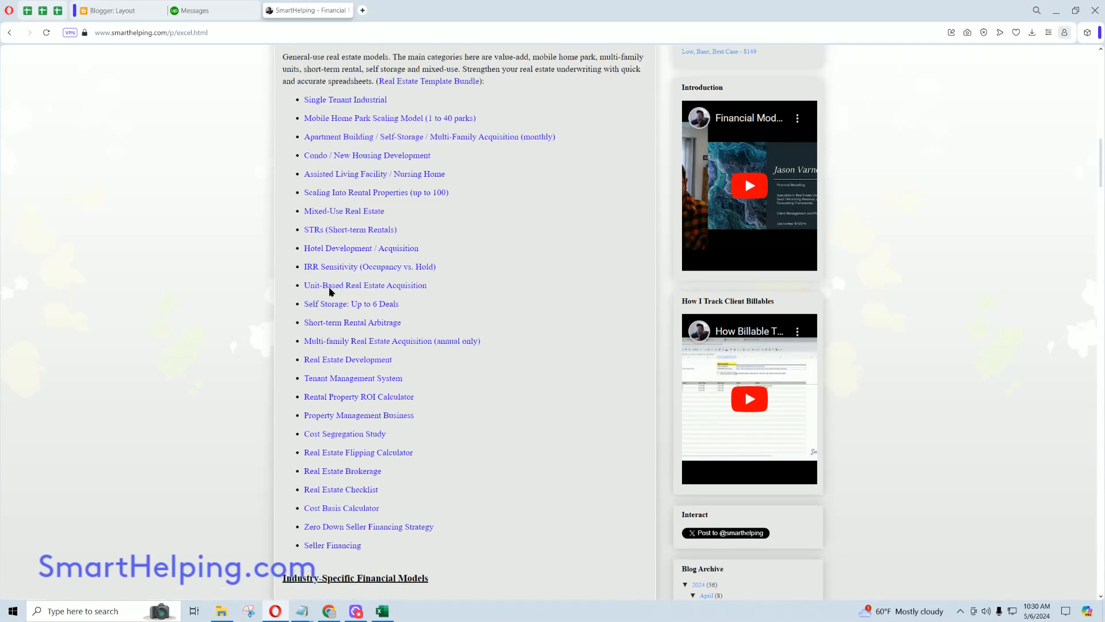
scroll(331, 292, up, 15)
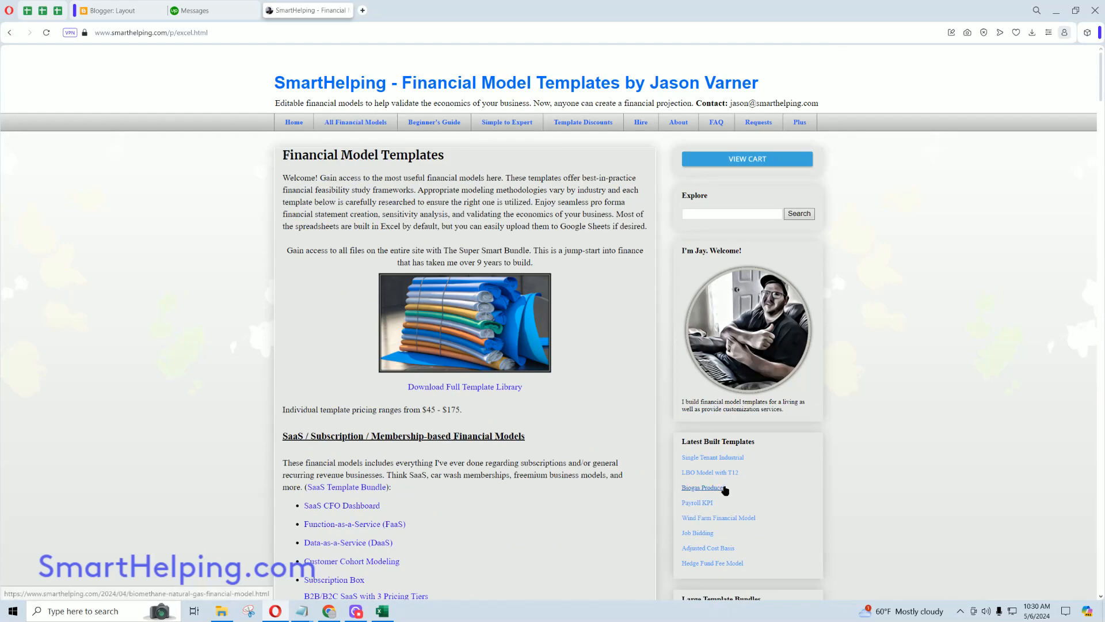
- Open The Super Smart Bundle page from the large template bundles and review its key features
scroll(726, 490, down, 6)
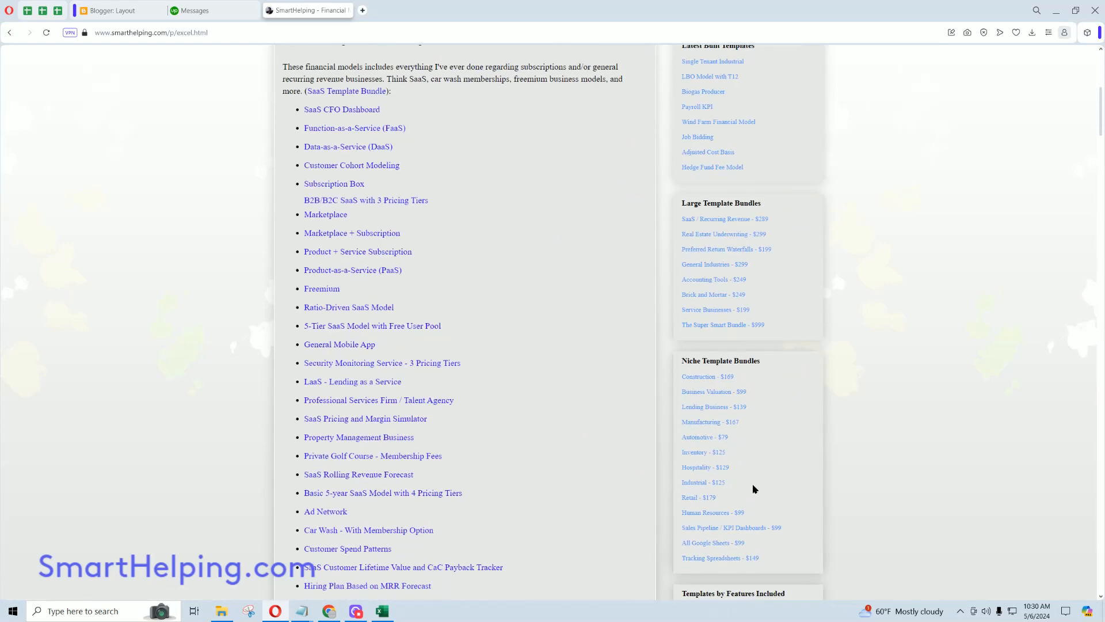
click(729, 326)
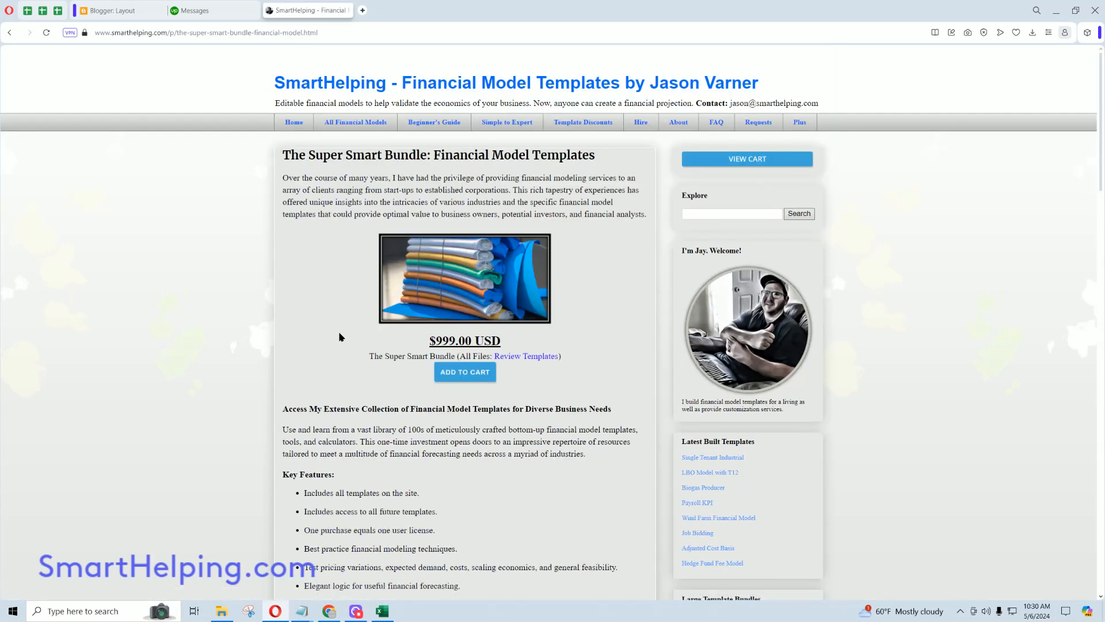
scroll(339, 337, down, 3)
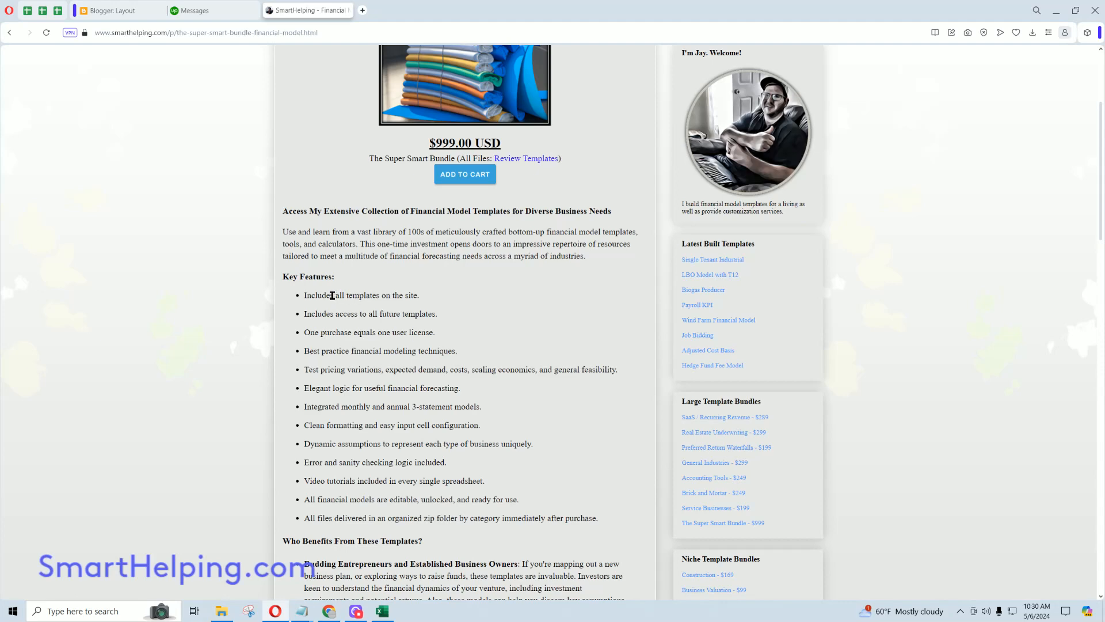
- Go through the Super Smart Bundle's template access and one-user license terms, along with its price and description
drag(332, 296, 392, 295)
click(381, 331)
scroll(355, 346, up, 3)
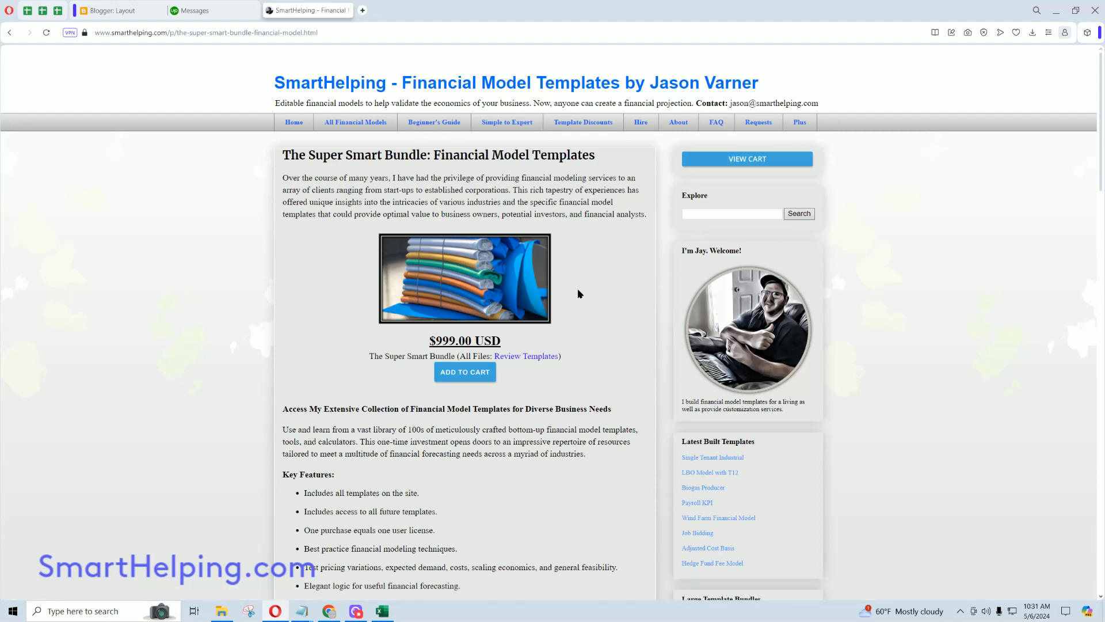
scroll(579, 294, down, 3)
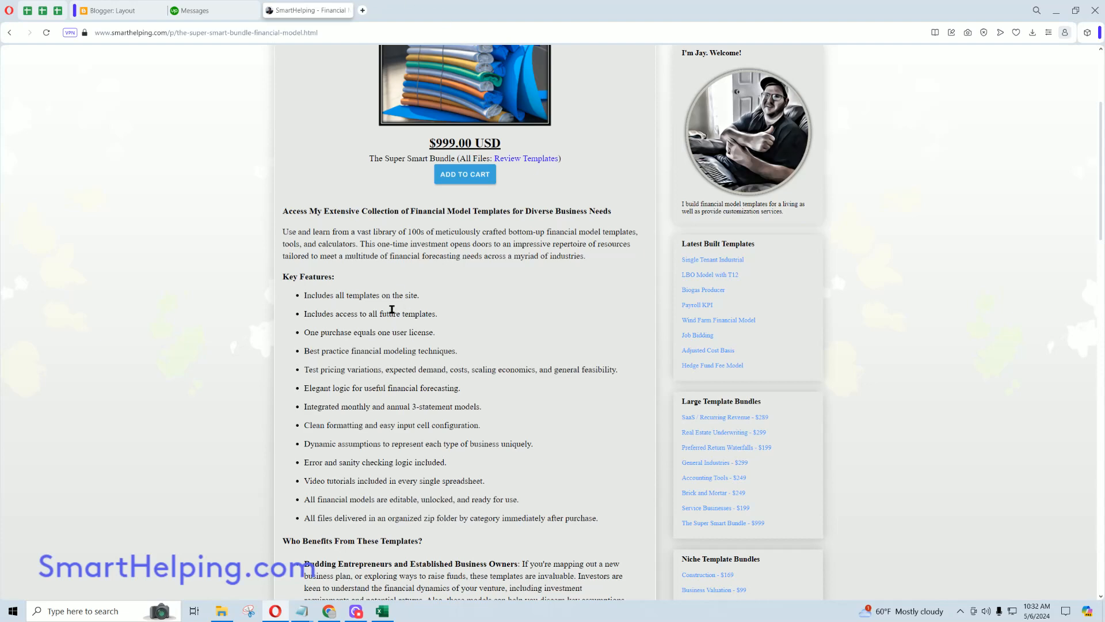
scroll(389, 309, up, 3)
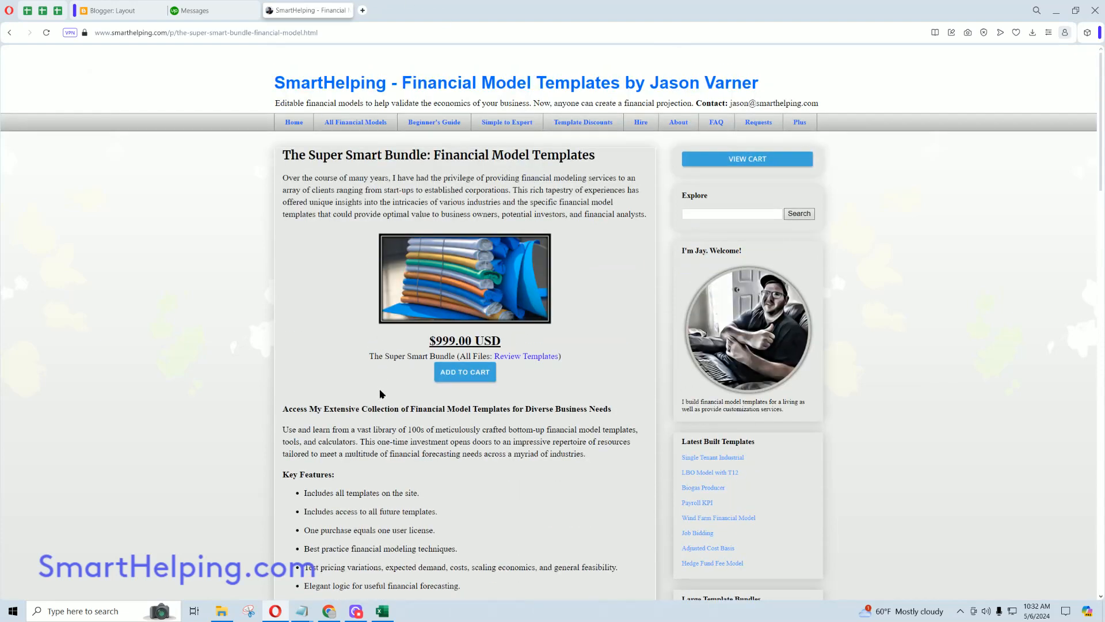
- Open the site's Hire page and review the hourly fee schedule, turnaround time and list of services offered
click(646, 125)
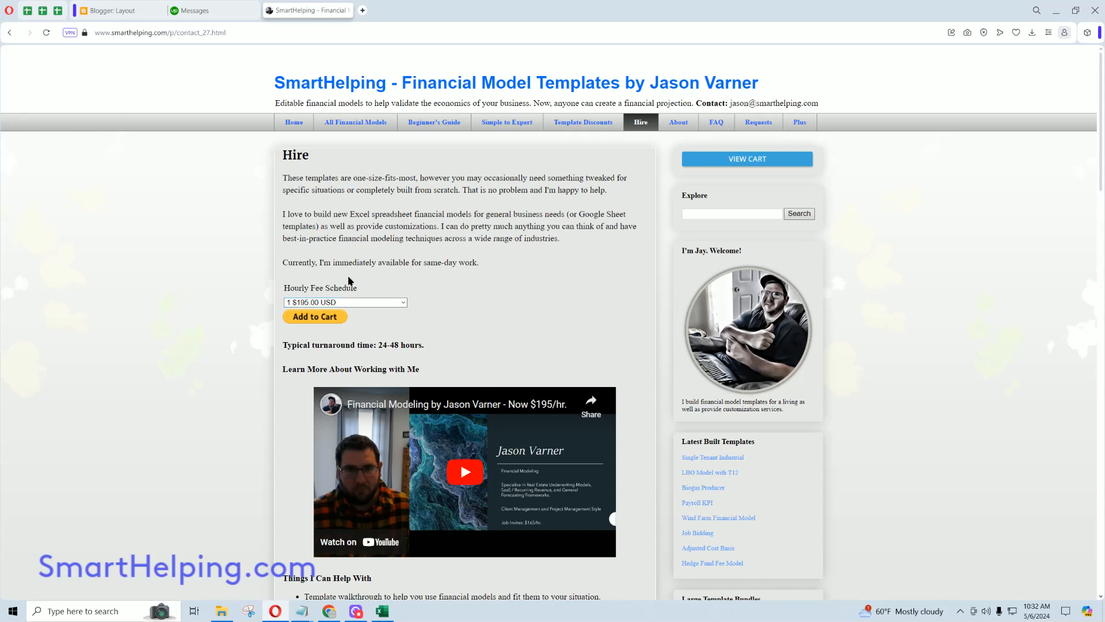
scroll(300, 278, down, 3)
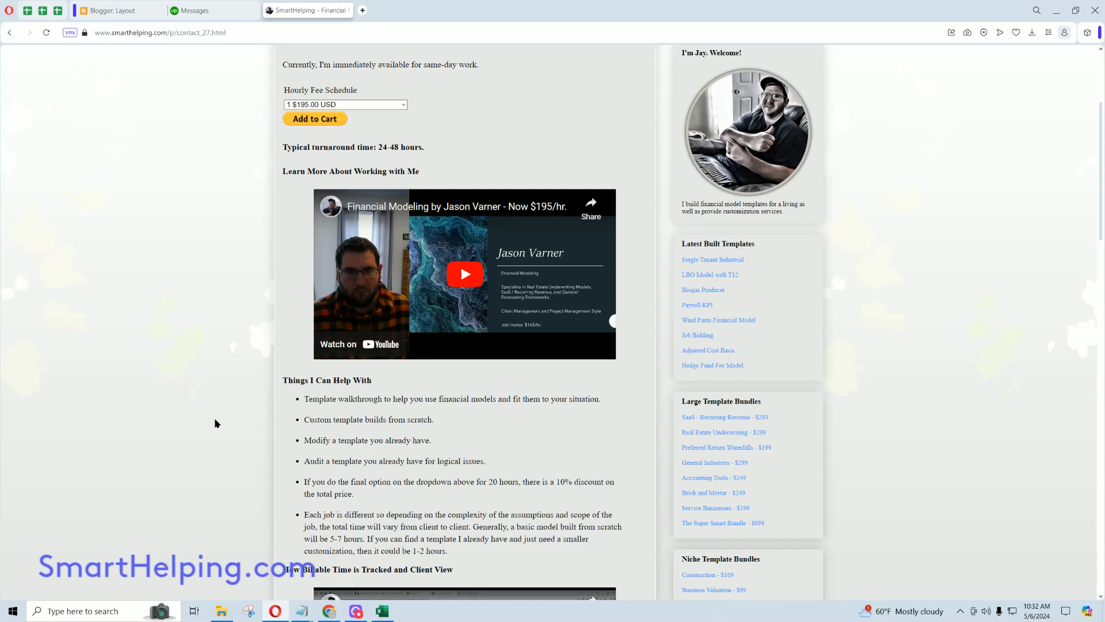
scroll(216, 423, up, 3)
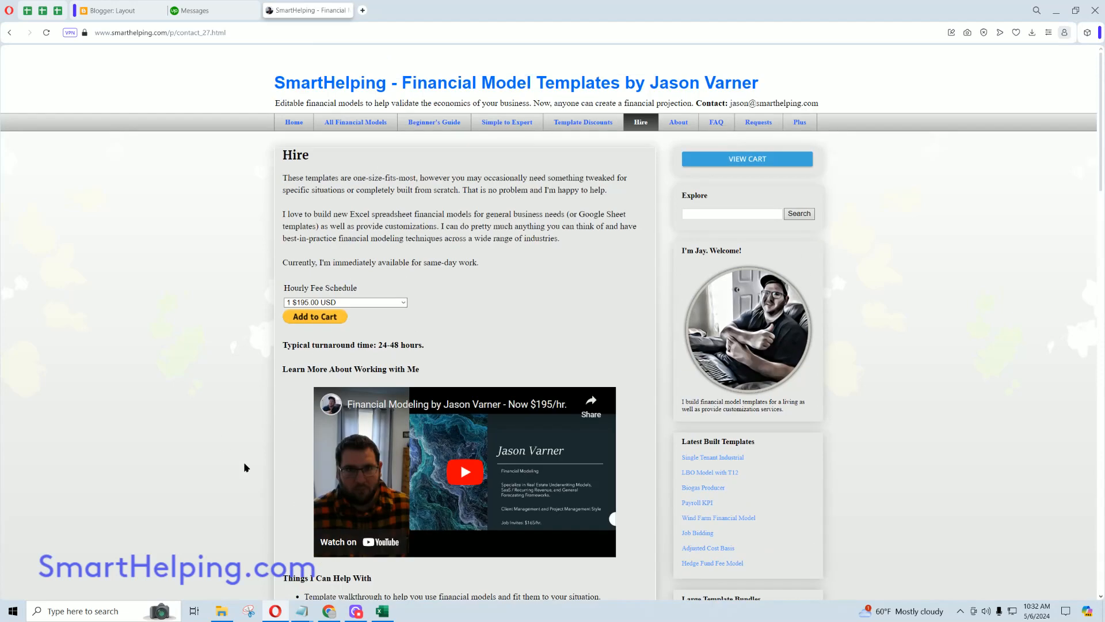
- Open the Template Discounts page and examine the three general volume discount tiers
click(580, 125)
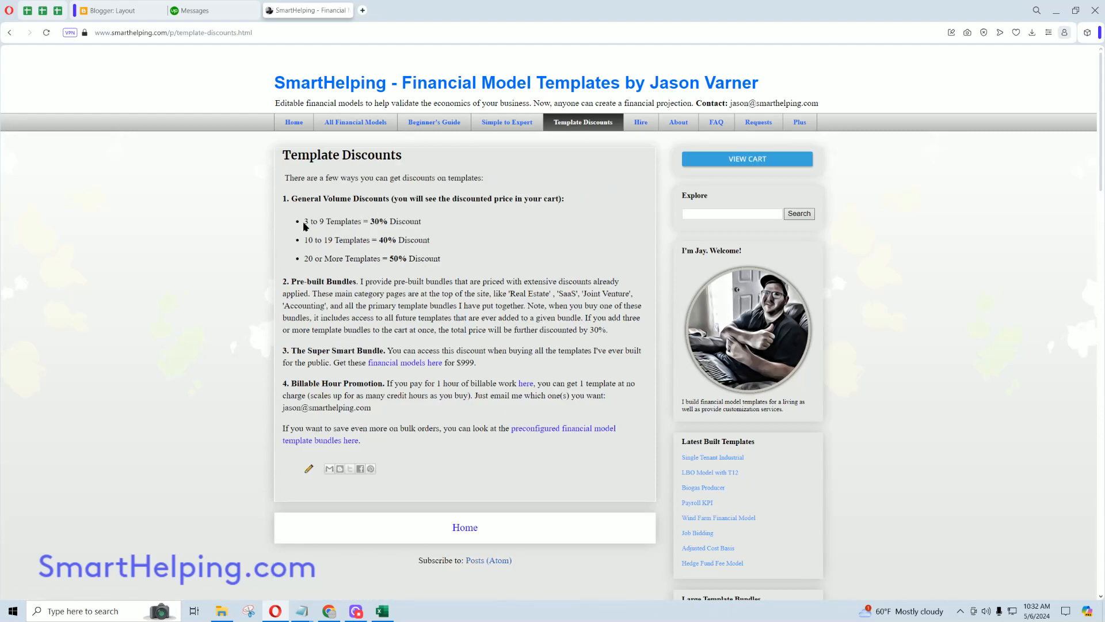
drag(304, 226, 422, 223)
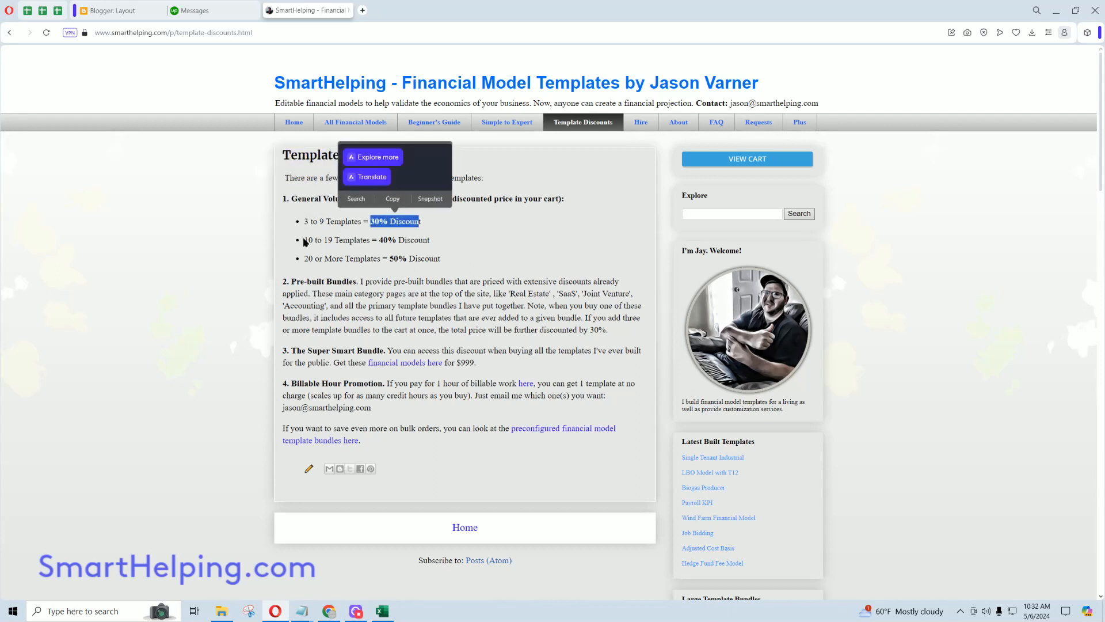
drag(305, 240, 405, 240)
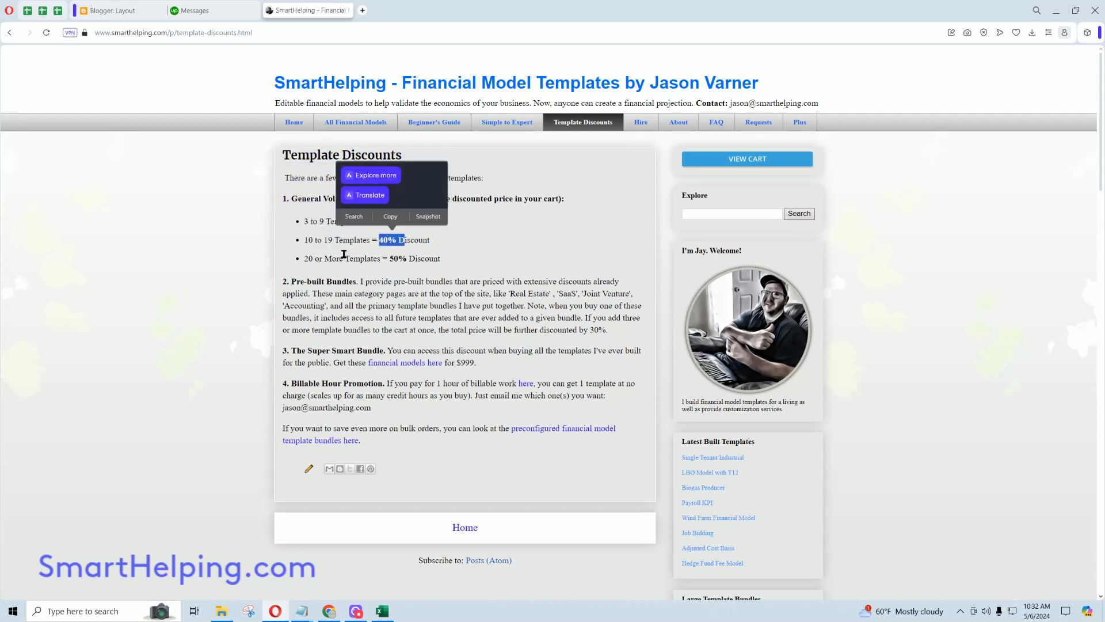
drag(306, 258, 352, 258)
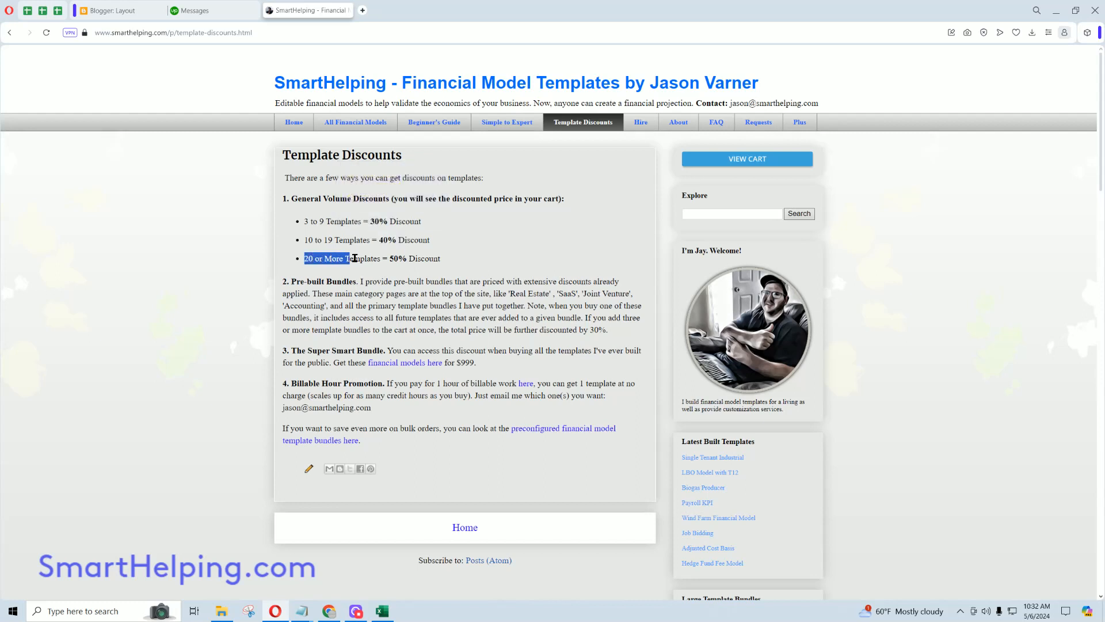
click(425, 258)
- Read the discount terms for pre-built bundles, the Super Smart Bundle and the billable hour promotion
drag(295, 281, 347, 281)
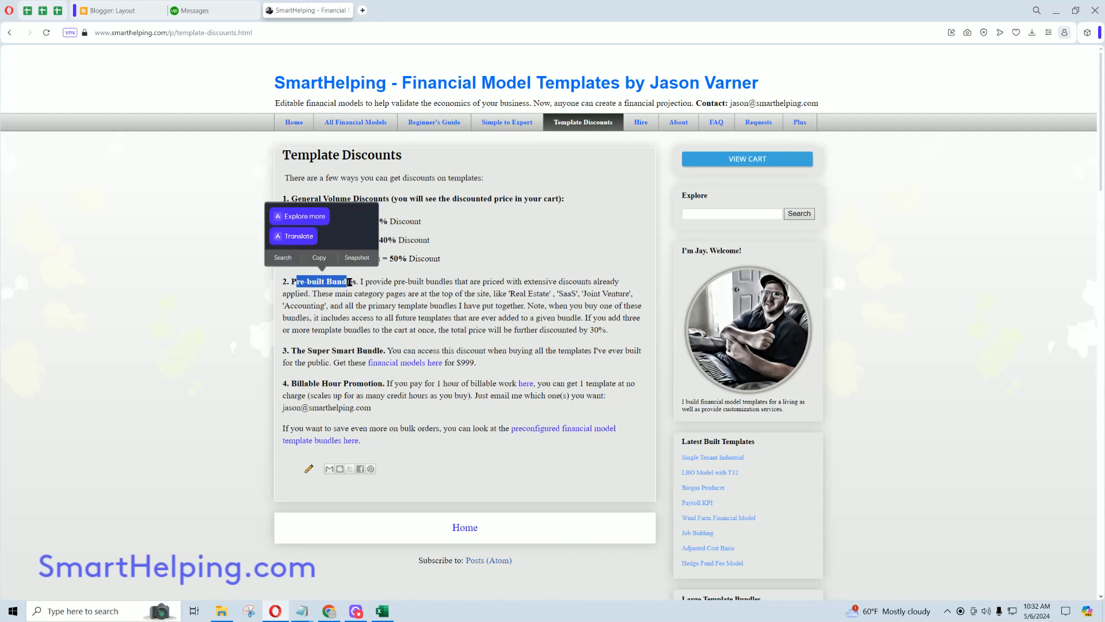
click(303, 282)
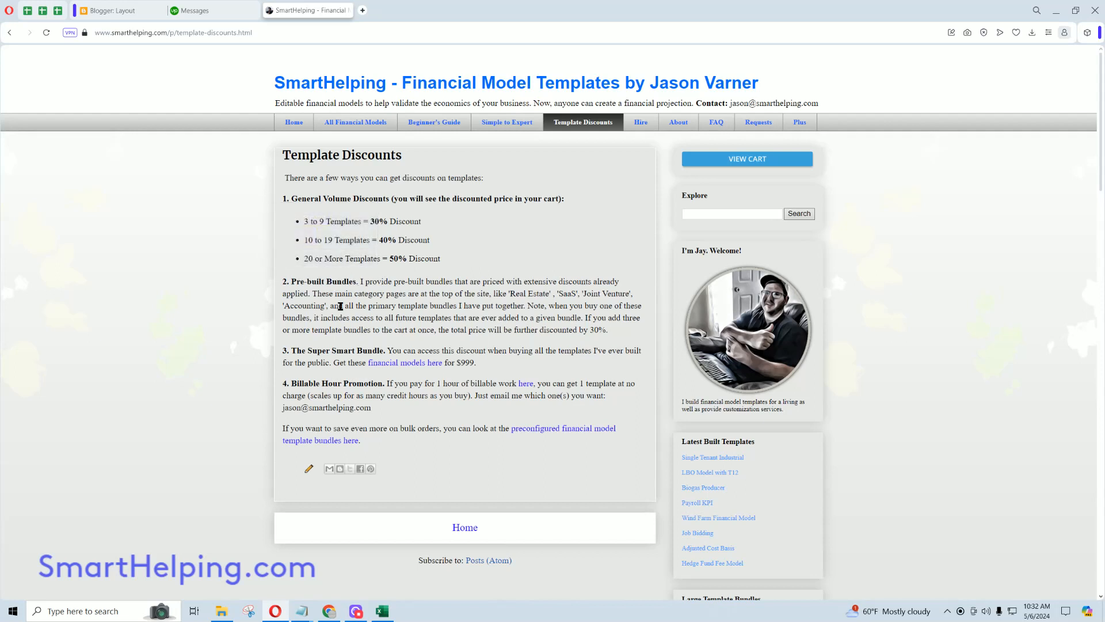
drag(308, 350, 402, 350)
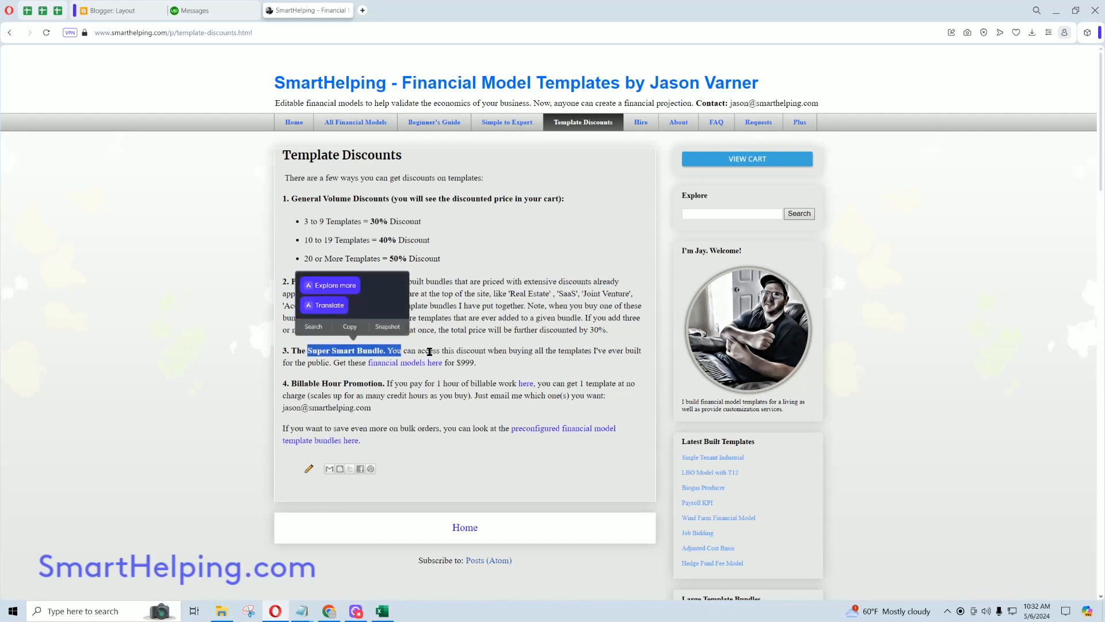
click(426, 351)
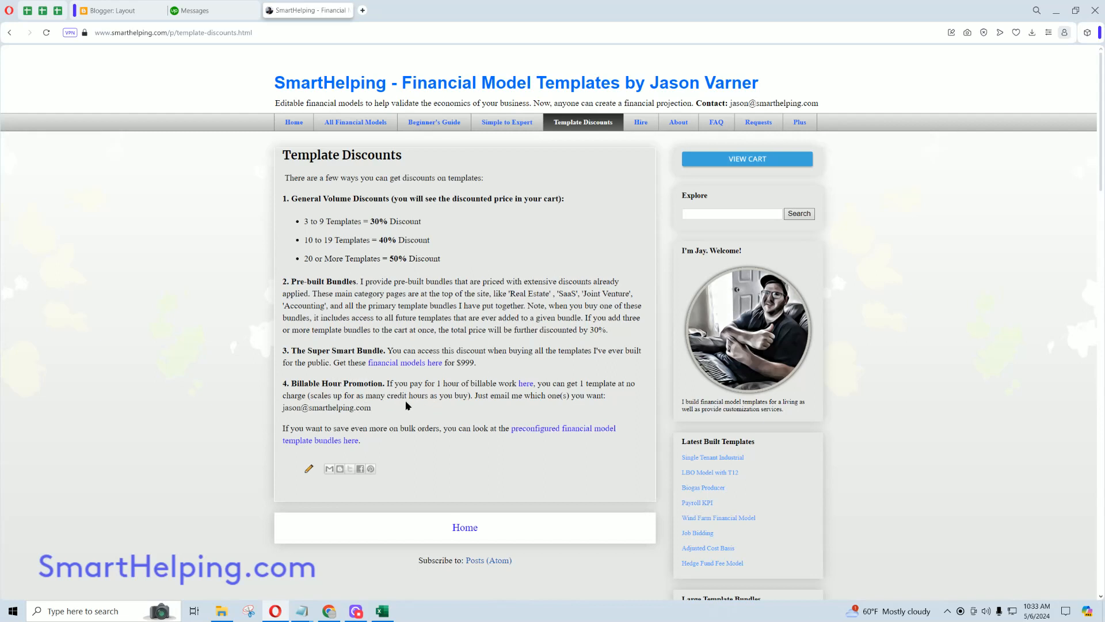
drag(438, 383, 516, 384)
click(471, 384)
mouse_move(360, 616)
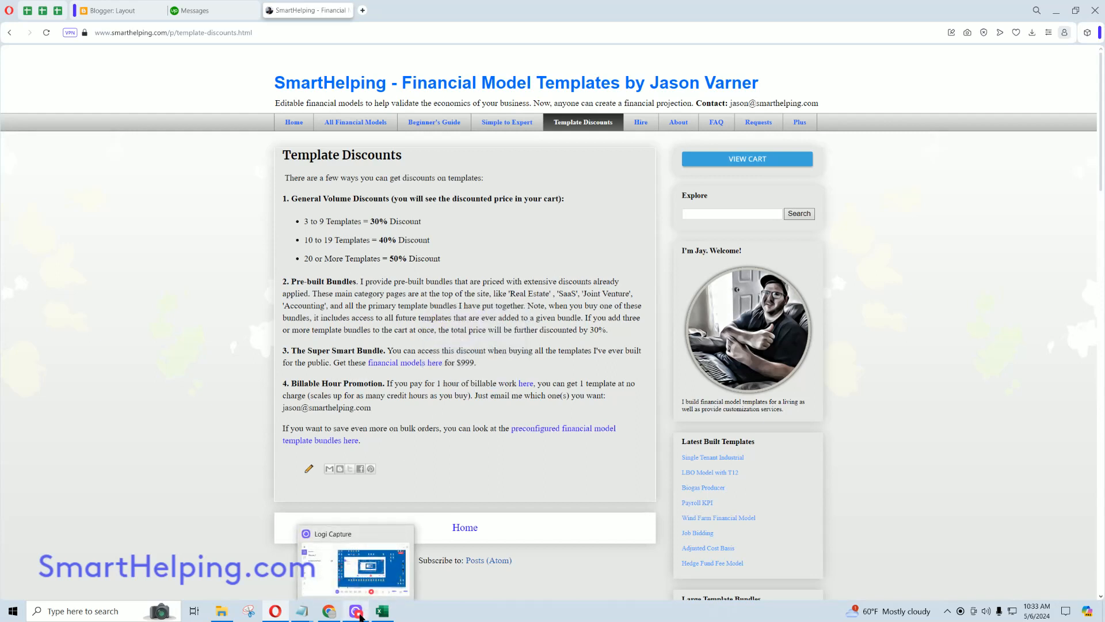